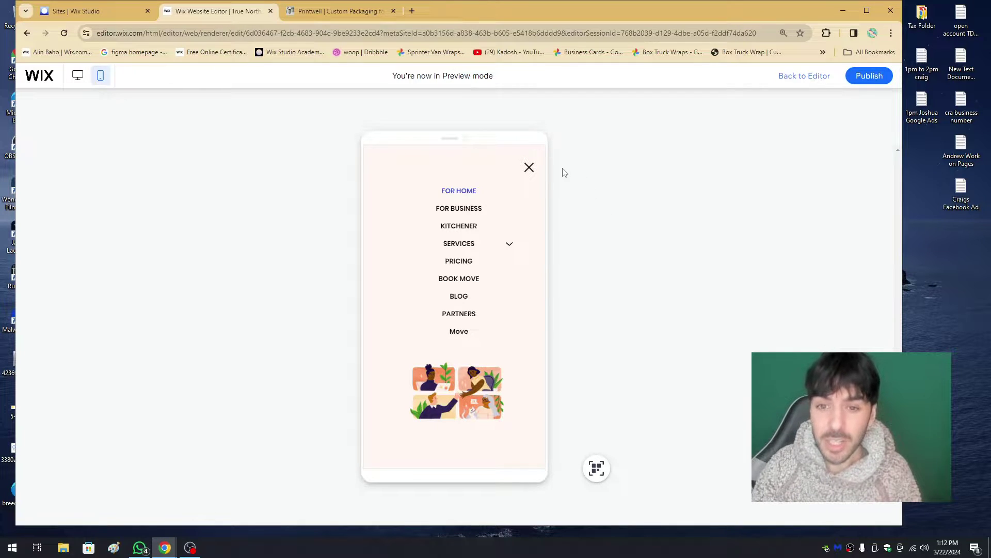
- Test the mobile site menu in preview by closing and reopening it and expanding and collapsing the SERVICES submenu
left_click(529, 168)
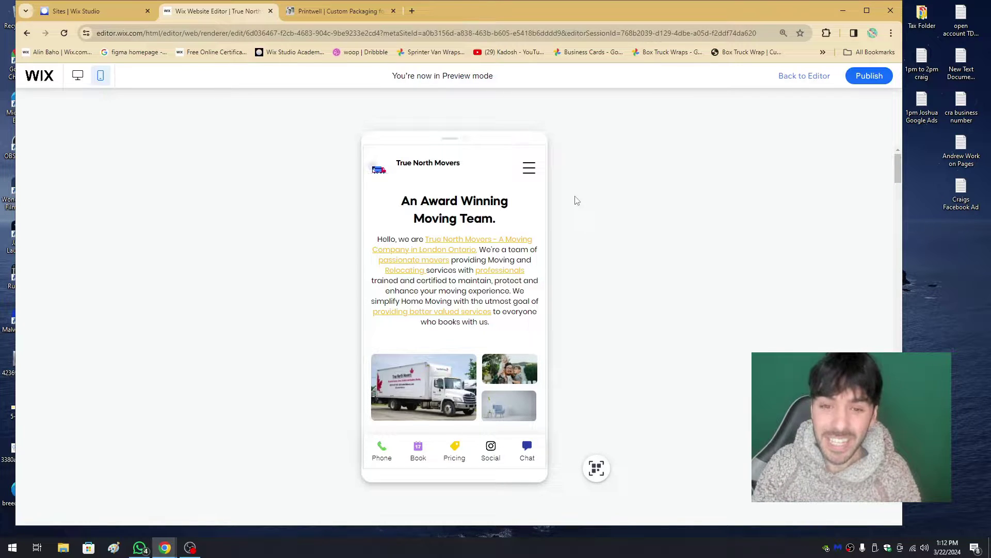
left_click(531, 176)
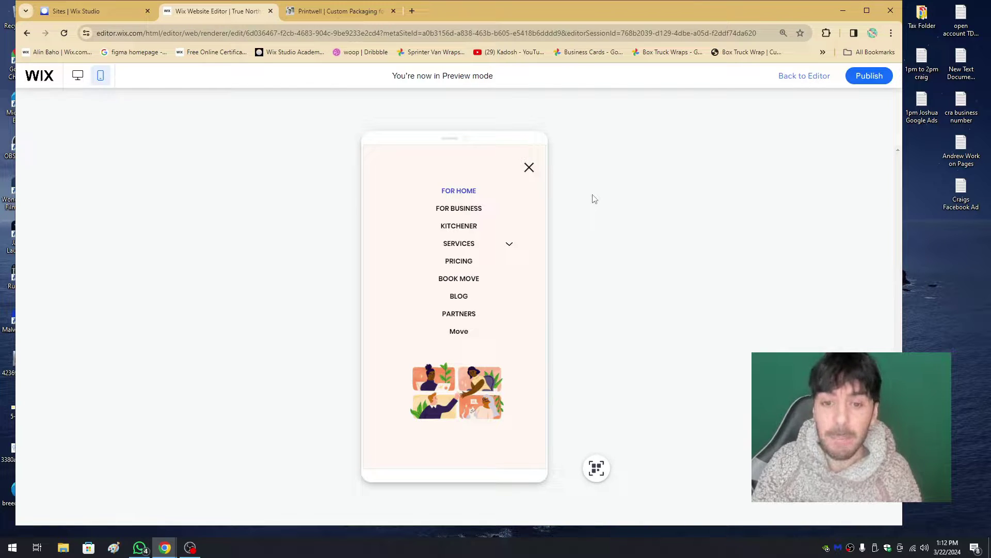
left_click(509, 244)
left_click(509, 243)
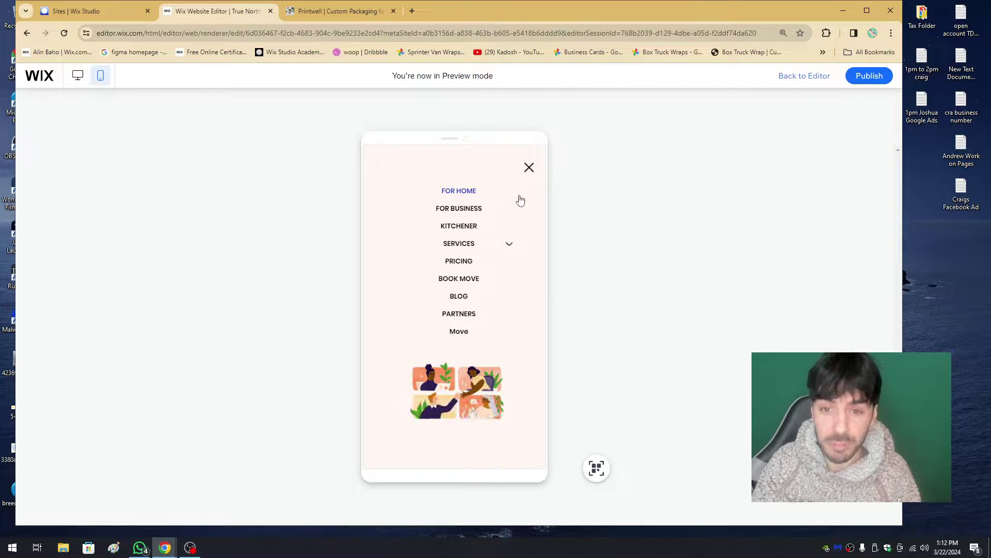
left_click(529, 168)
- Switch to the Printwell website and examine the mega menus of its Sustainability, Customise and Community entries
left_click(359, 18)
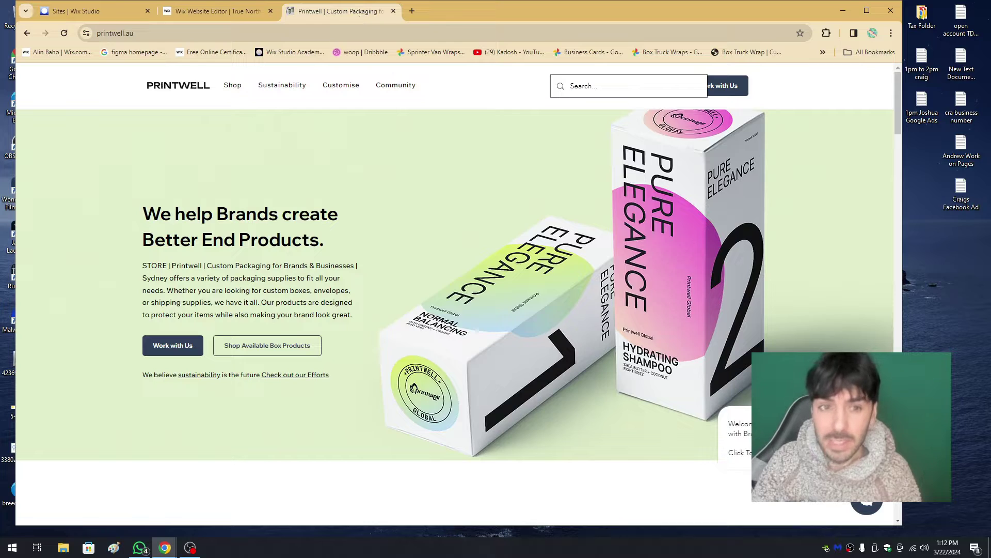
mouse_move(288, 90)
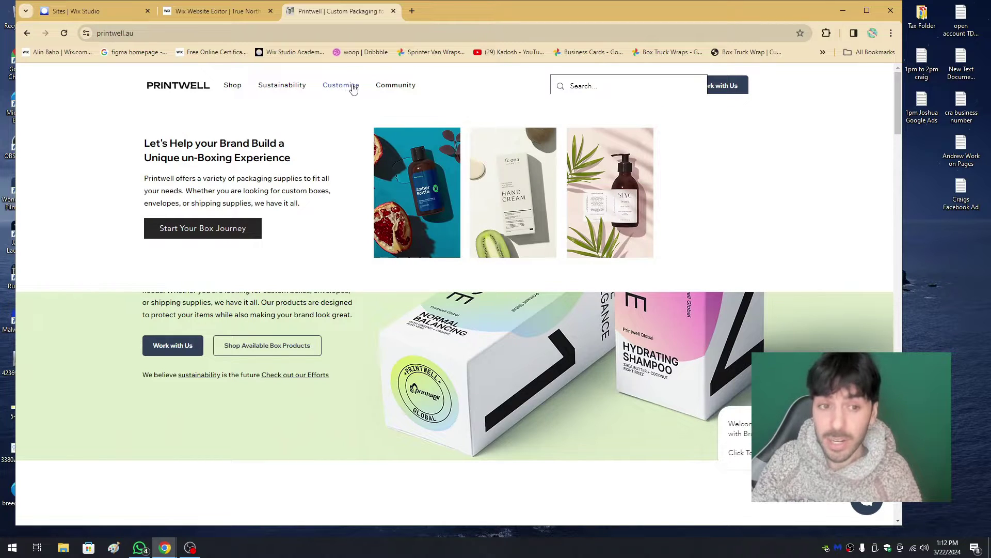
mouse_move(390, 87)
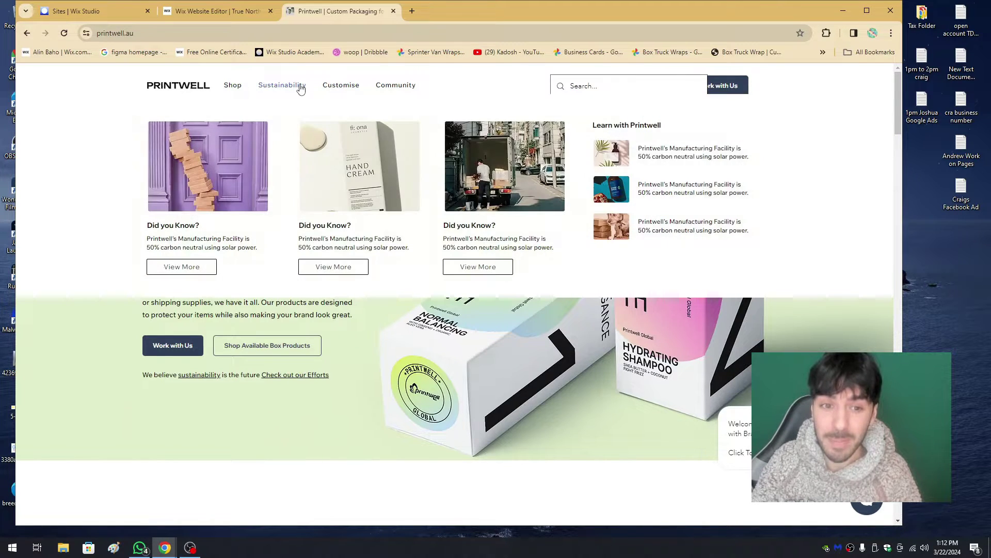
- Return to the True North Movers mobile preview and open and close its full-screen menu twice
left_click(244, 10)
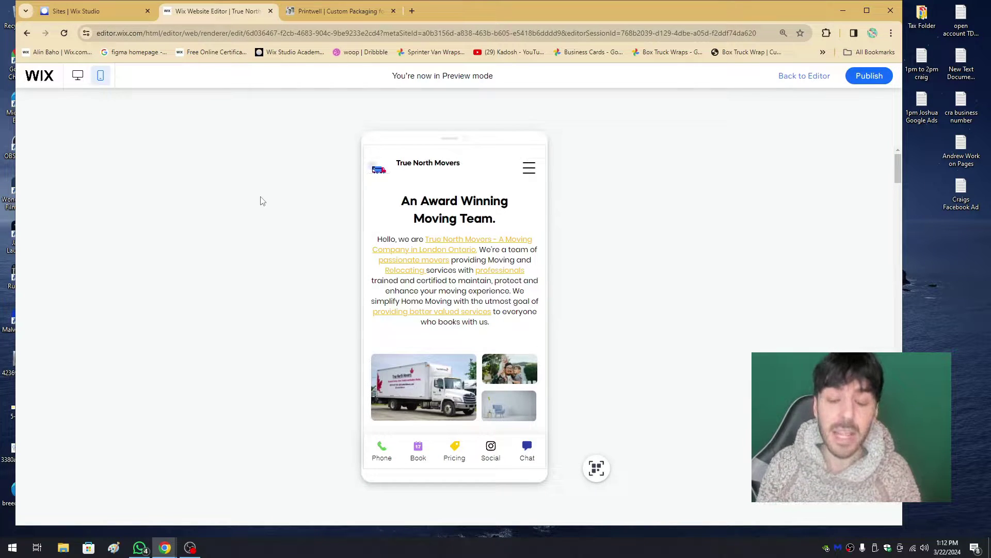
left_click(530, 175)
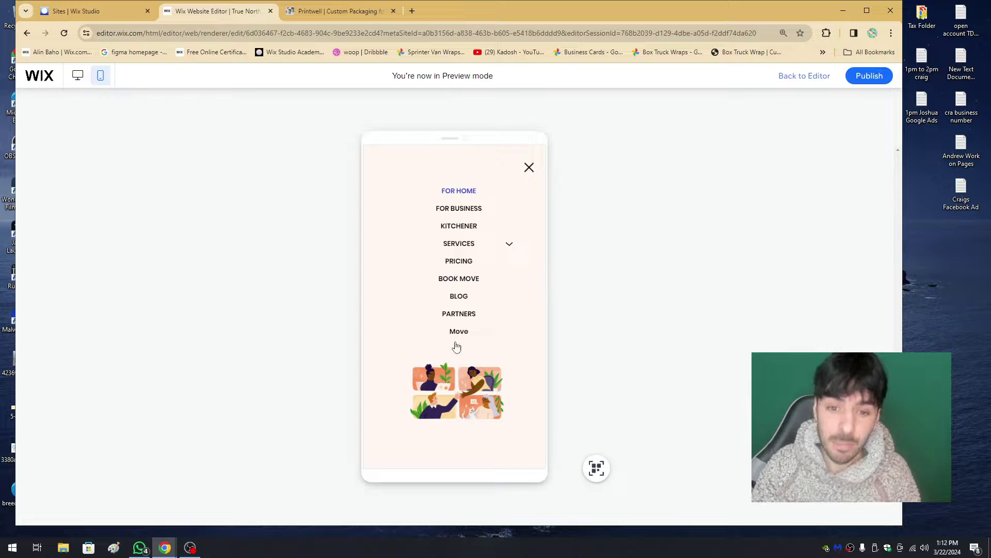
left_click(530, 170)
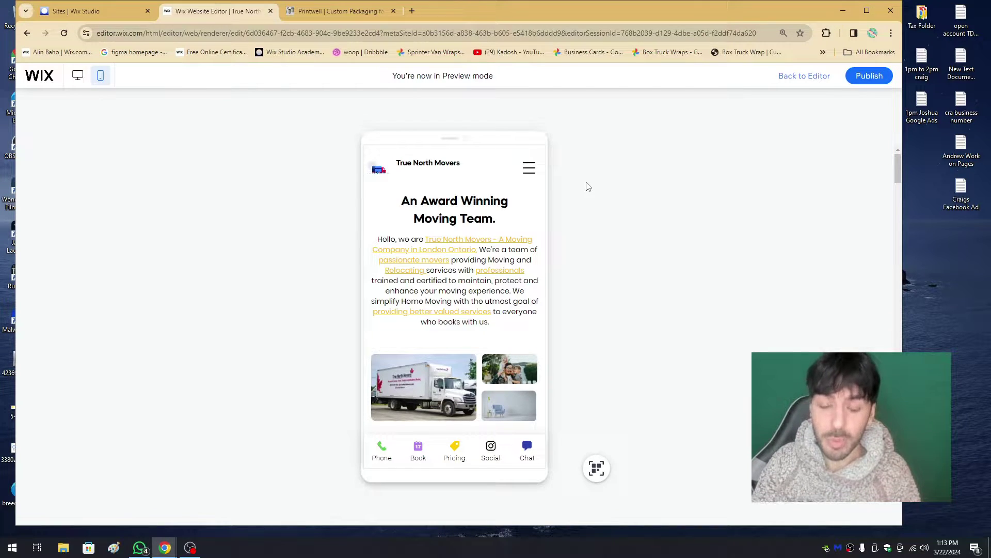
left_click(530, 170)
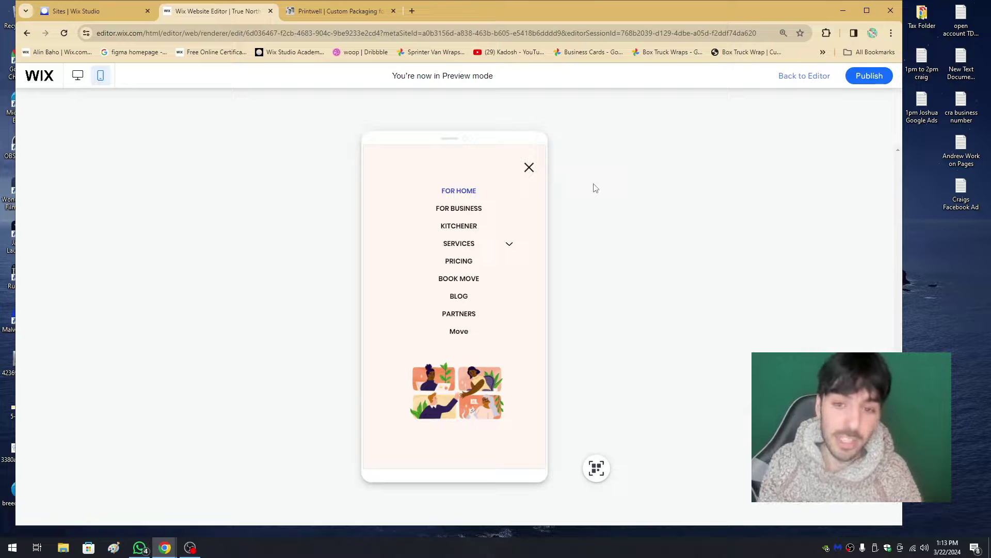
left_click(529, 169)
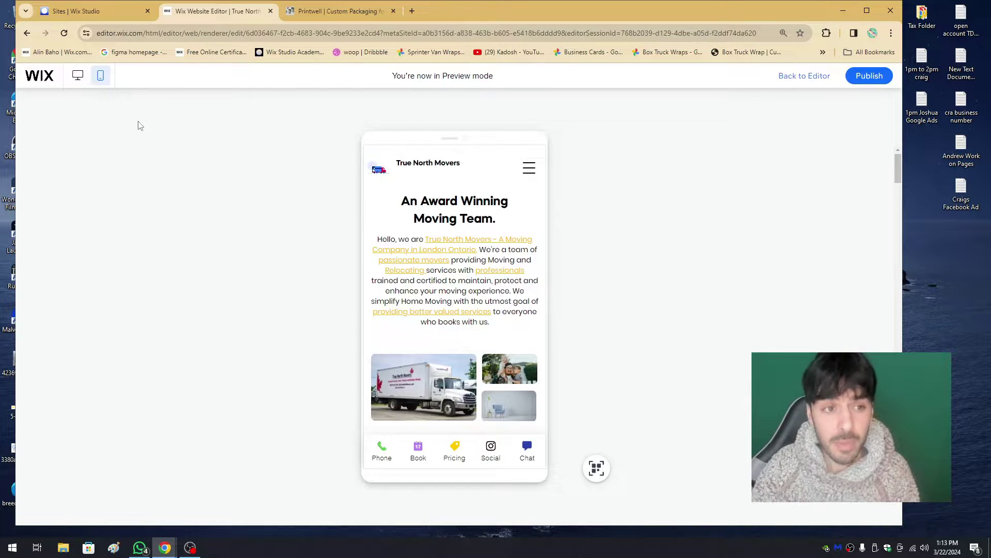
- Preview the desktop version of True North Movers and look through the Wix Studio sites list
left_click(78, 75)
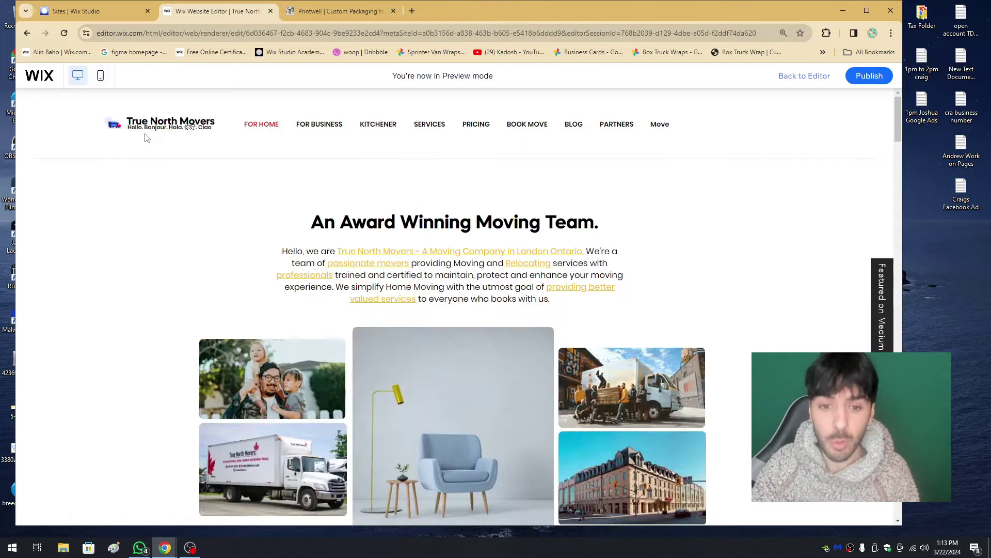
left_click(103, 10)
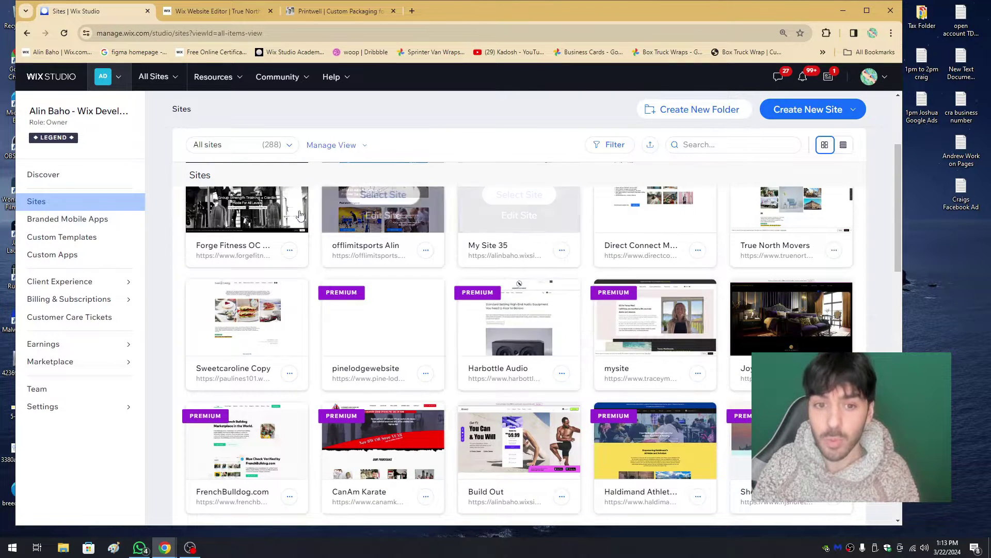
left_click(428, 223)
left_click(413, 192)
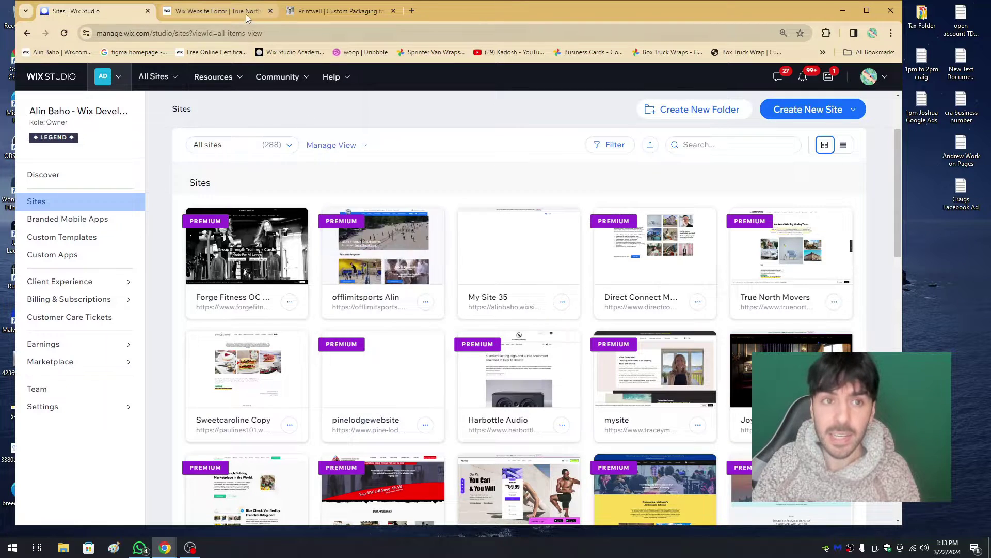
- Go back to the True North Movers site, leave preview and switch the editor to the mobile view
left_click(222, 11)
key("ctrl+shift+p")
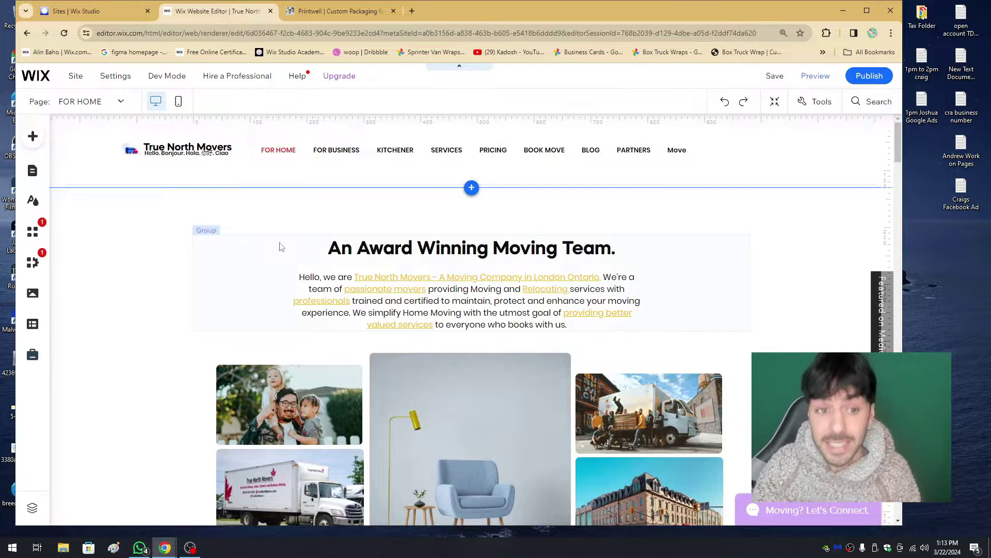
left_click(179, 102)
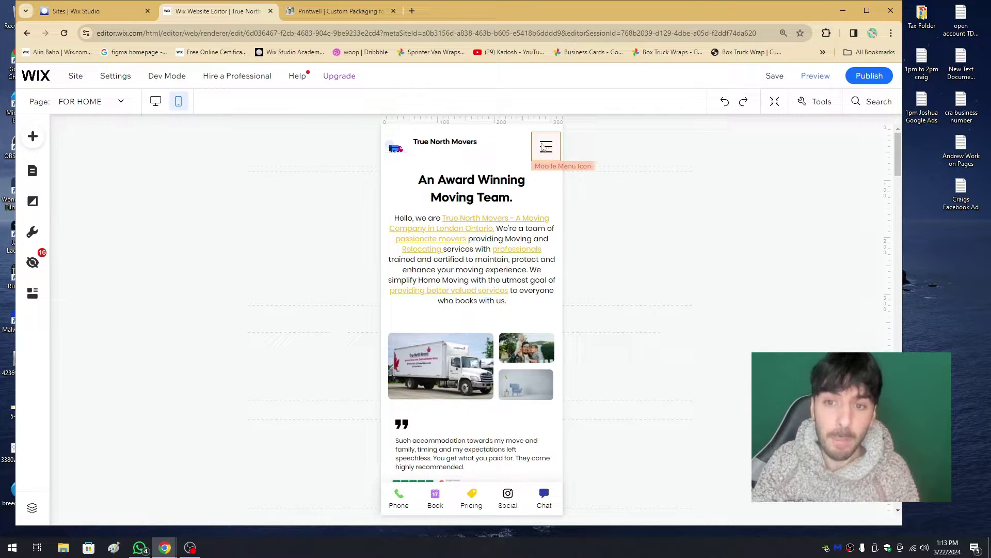
- Shift the mobile menu icon slightly inward and extend the header's lower edge well down the page
left_click(543, 147)
mouse_move(542, 147)
left_mouse_down()
mouse_move(516, 143)
mouse_move(544, 146)
left_mouse_up()
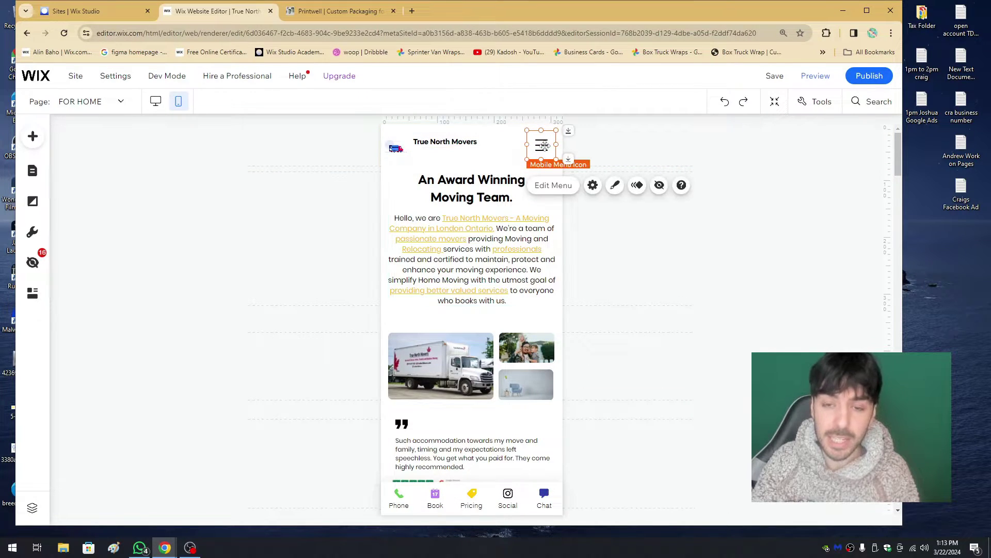
left_click(518, 150)
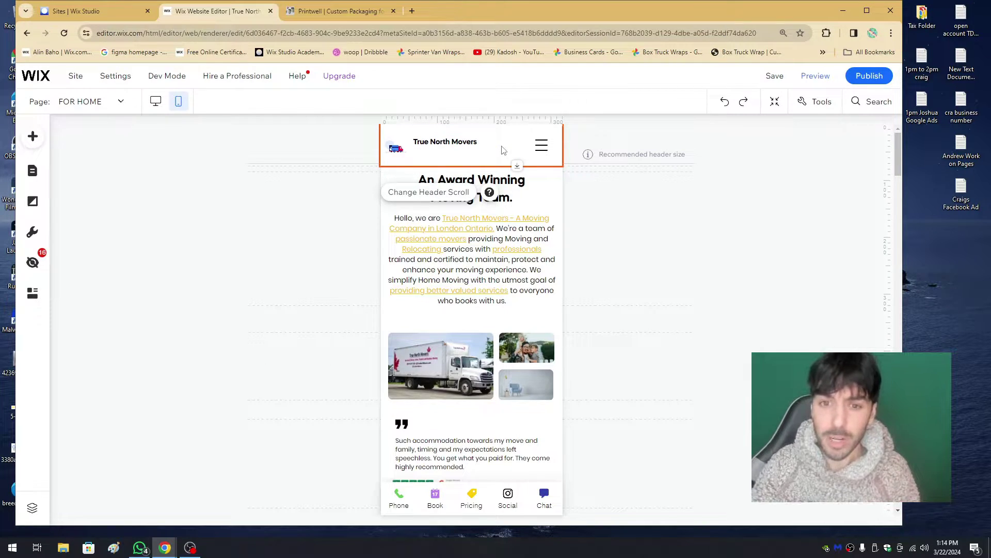
left_click_drag(517, 165, 518, 295)
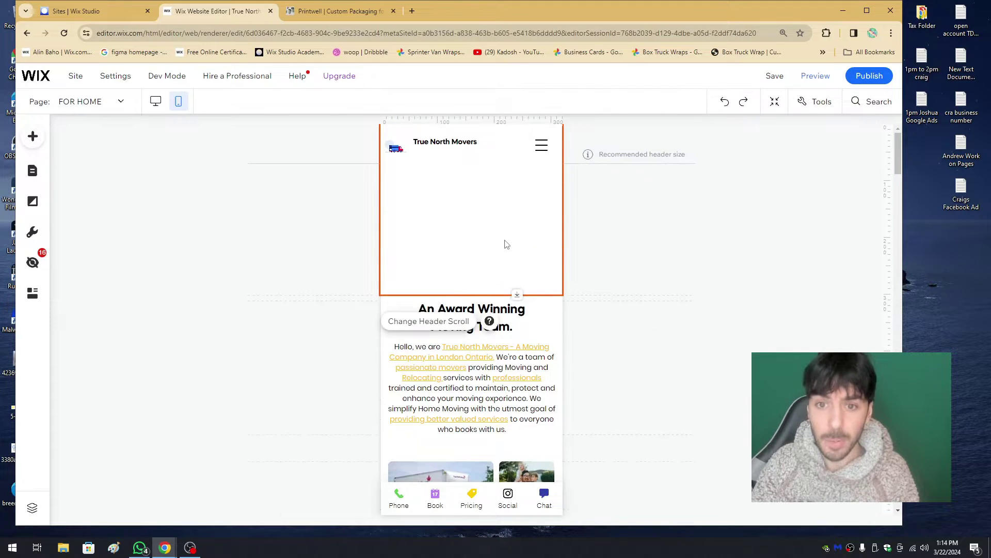
- Move the True North Movers text and the truck logo down into the middle of the enlarged header
left_click(541, 145)
mouse_move(541, 145)
left_mouse_down()
mouse_move(461, 229)
mouse_move(454, 210)
mouse_move(416, 252)
mouse_move(509, 200)
mouse_move(483, 248)
mouse_move(497, 201)
mouse_move(500, 225)
mouse_move(509, 187)
mouse_move(526, 183)
mouse_move(495, 207)
mouse_move(540, 146)
left_mouse_up()
left_click_drag(445, 142, 485, 217)
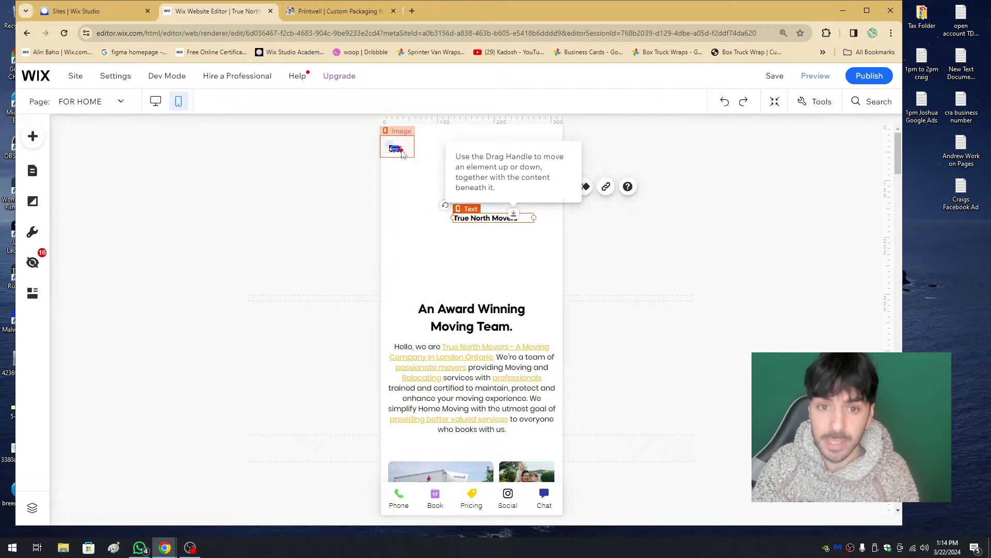
left_click_drag(406, 175, 419, 252)
left_click(542, 150)
mouse_move(542, 149)
left_mouse_down()
mouse_move(411, 150)
mouse_move(540, 145)
left_mouse_up()
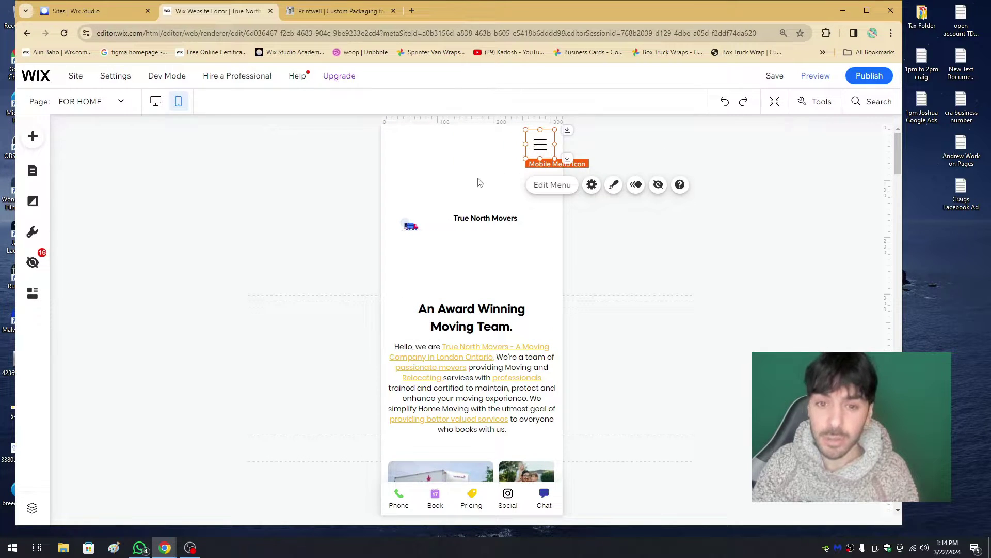
- Move the truck logo and the True North Movers text back up in line with the mobile menu icon
left_click(415, 221)
left_click_drag(416, 221, 406, 145)
left_click(473, 218)
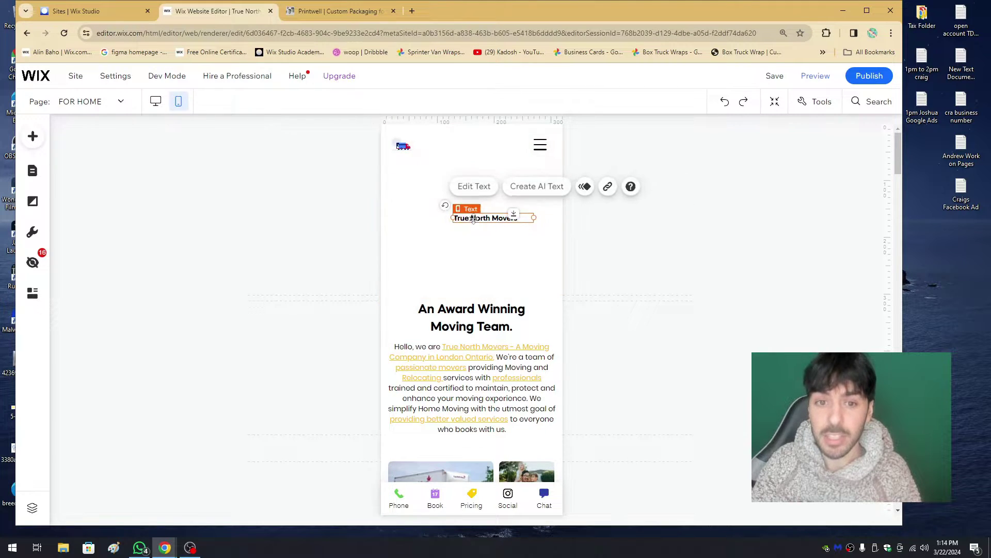
left_click_drag(473, 218, 441, 144)
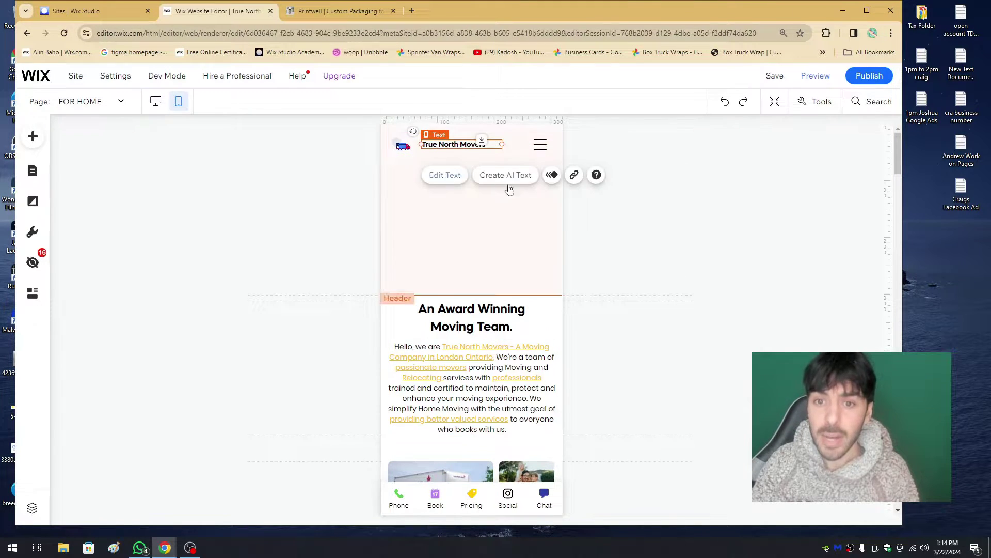
- Open the mobile menu for editing from its header icon, select the menu's background box, and exit to the page
left_click(528, 212)
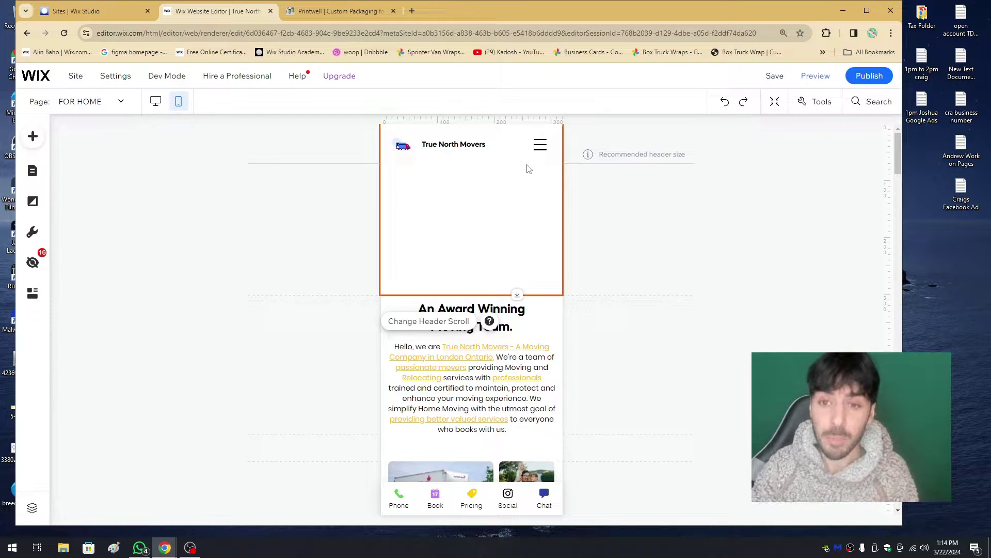
left_click(537, 149)
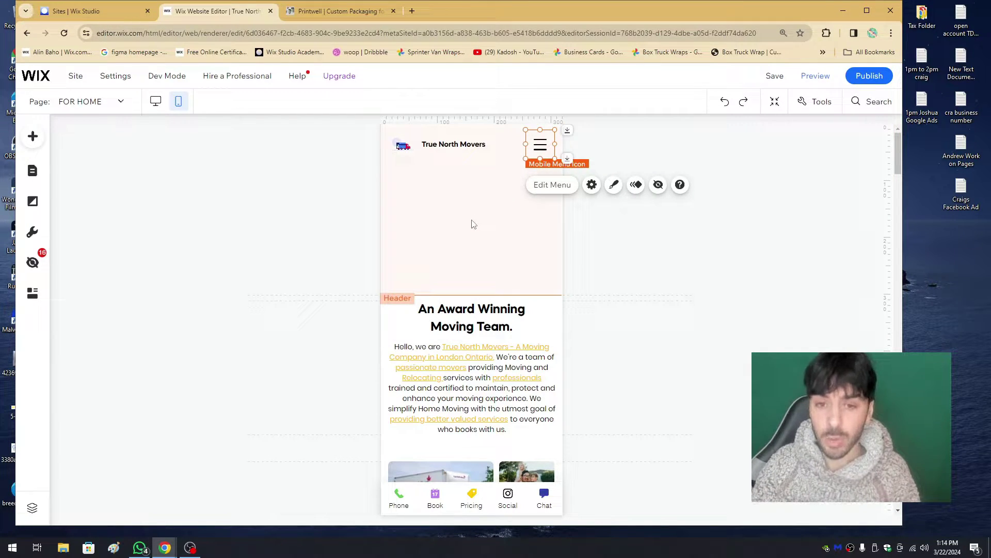
left_click(473, 224)
left_click(537, 150)
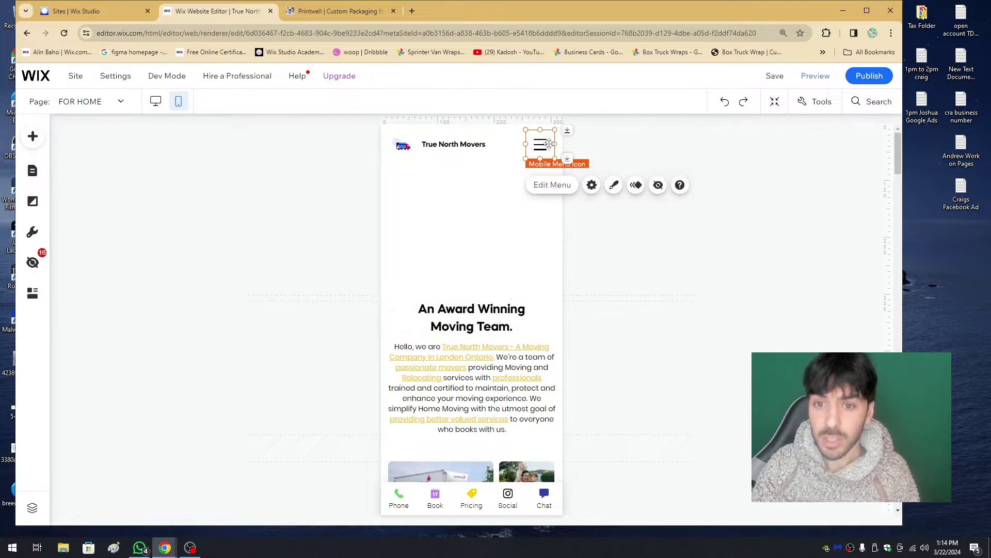
left_click(539, 147)
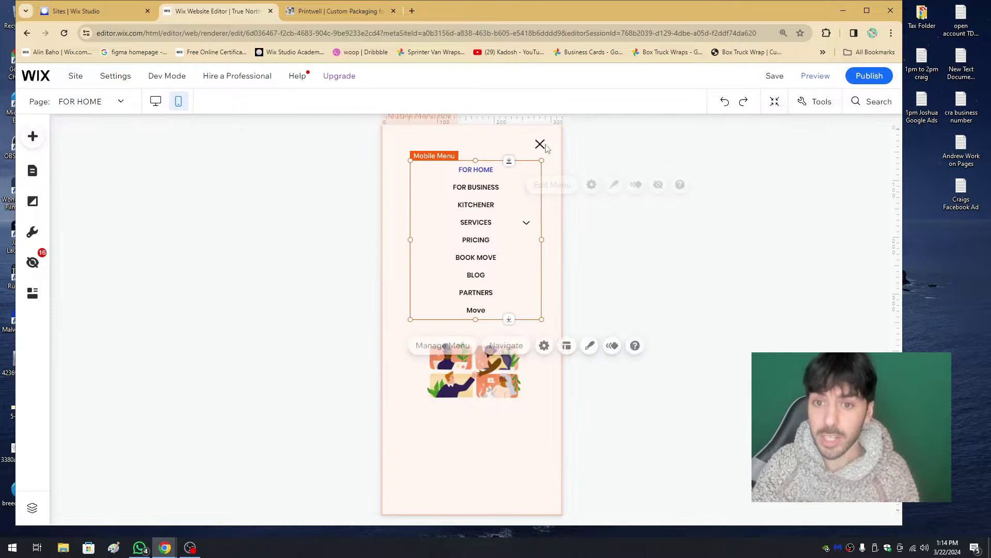
left_click(552, 195)
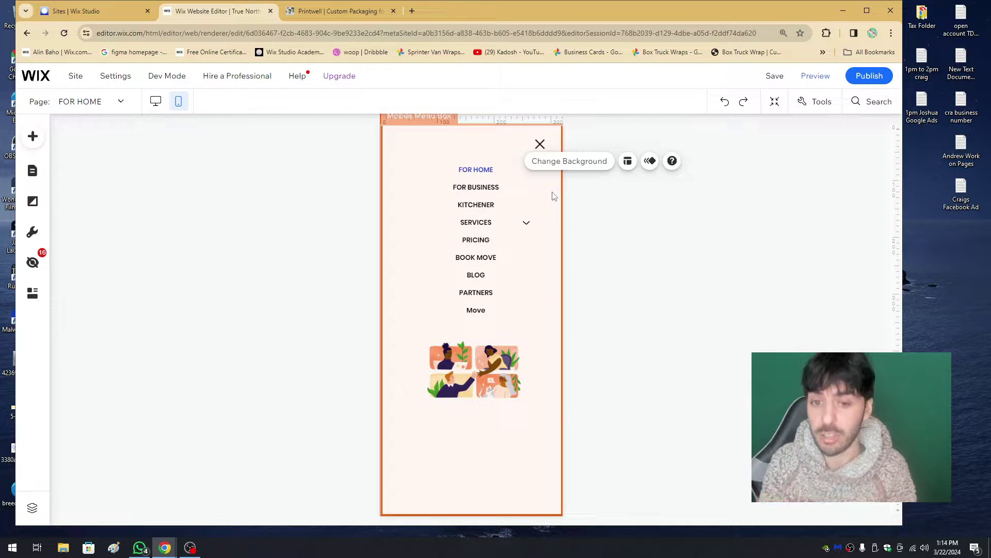
double_click(553, 215)
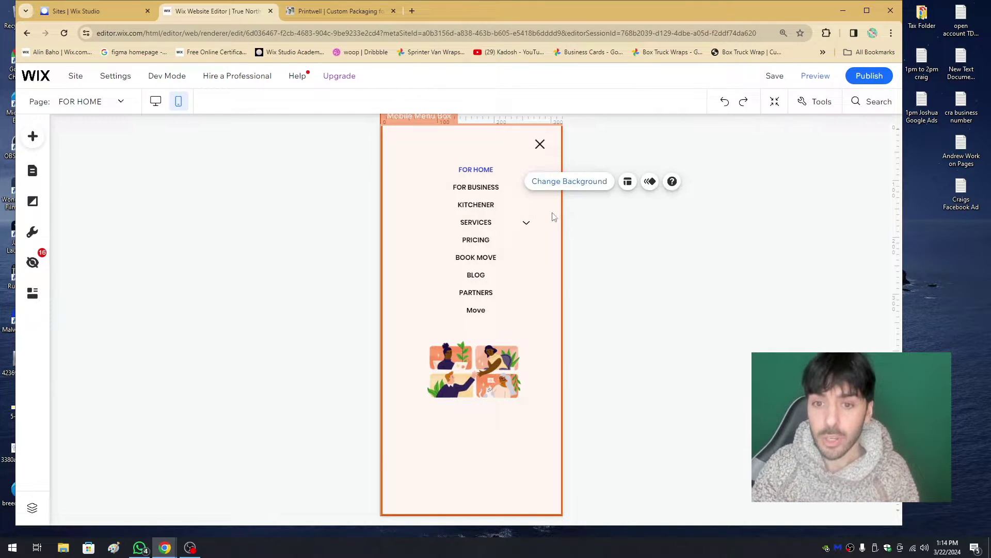
left_click(616, 239)
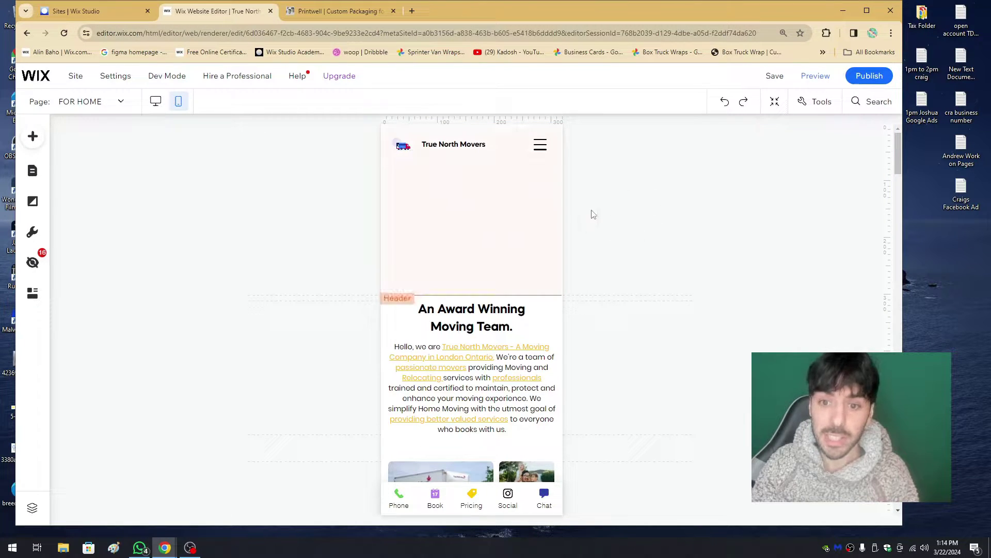
- Reopen the mobile menu for editing, exit it, and open it once more from the header icon
left_click(546, 151)
left_click(542, 147)
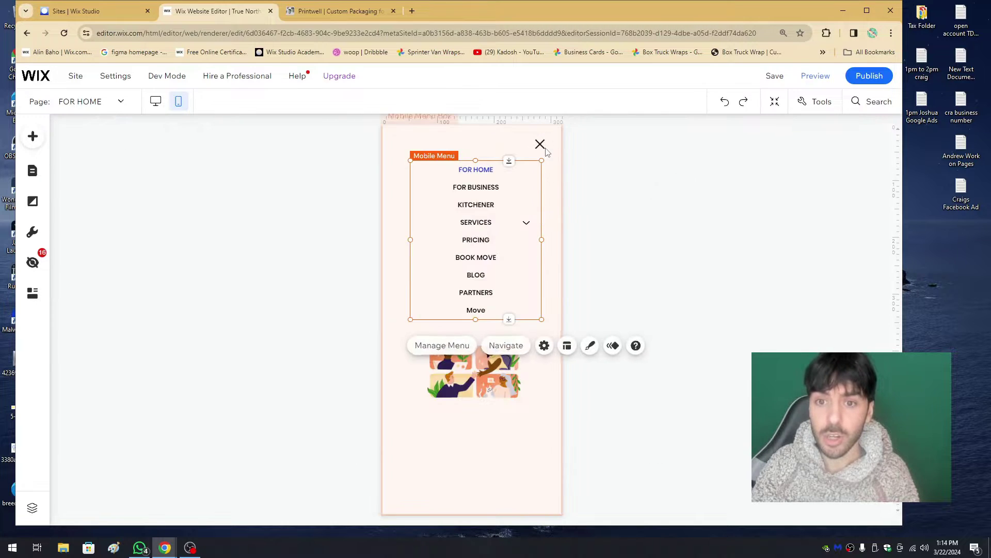
left_click(610, 196)
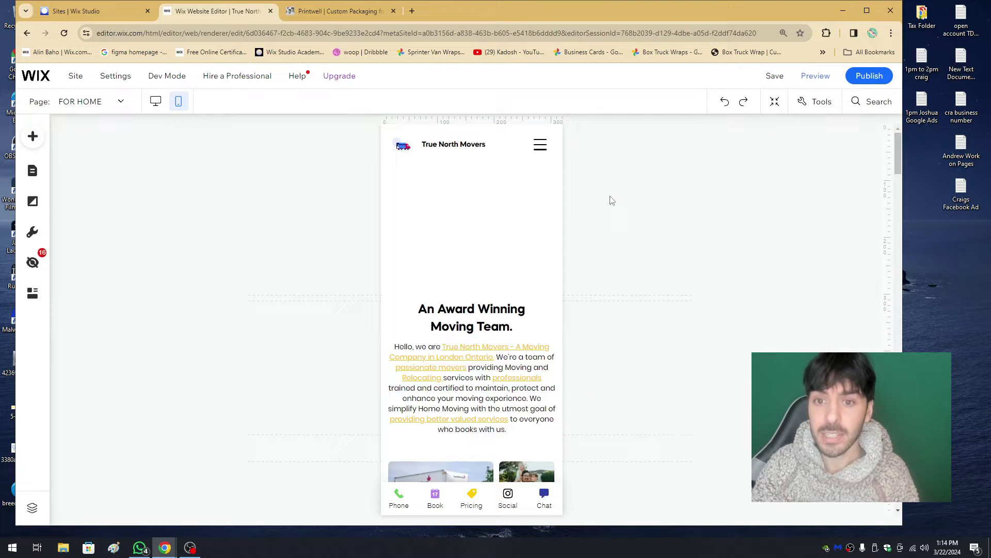
left_click(544, 148)
left_click(542, 148)
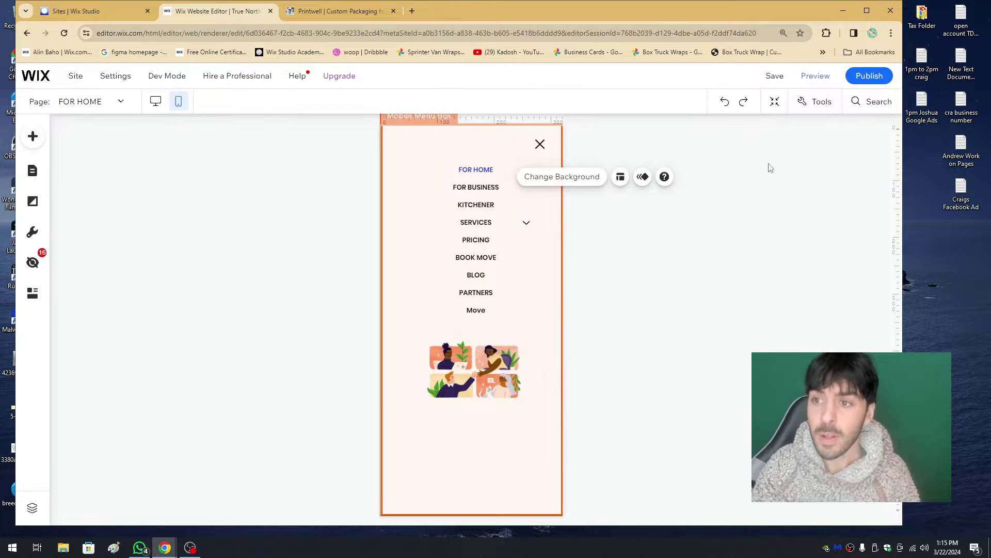
- Preview the mobile site and open its menu from the header icon
left_click(816, 76)
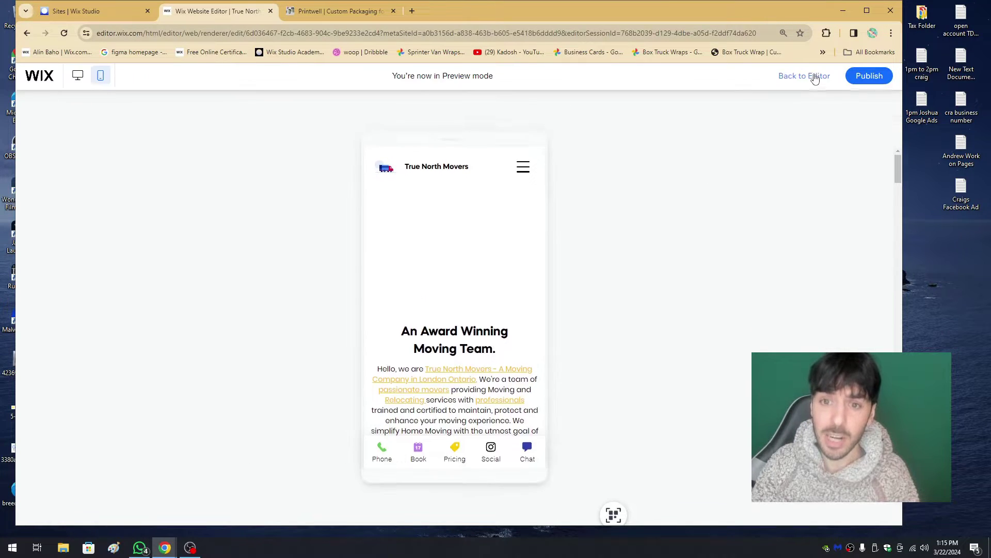
left_click(523, 175)
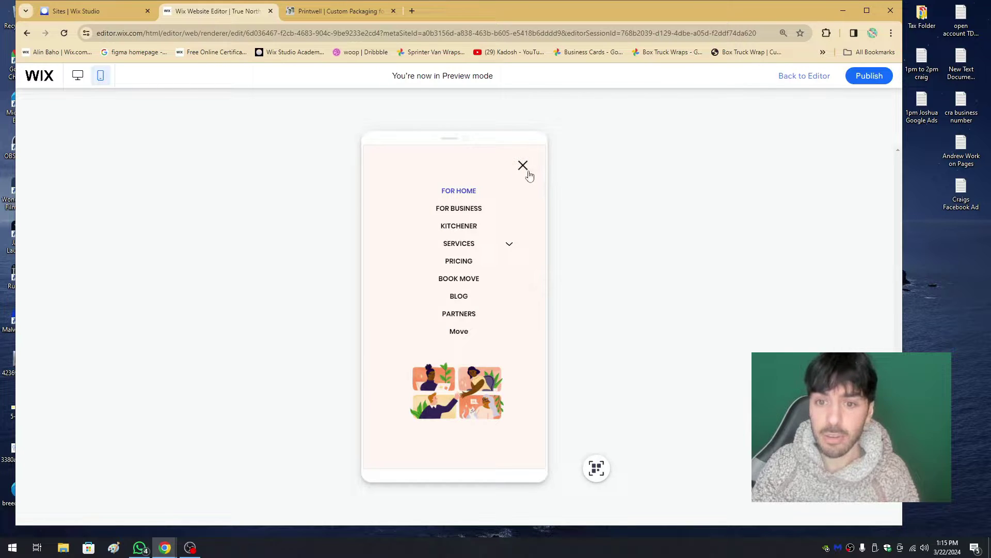
- Close the open menu in the mobile preview and return to the editor
left_click(523, 165)
left_click(527, 169)
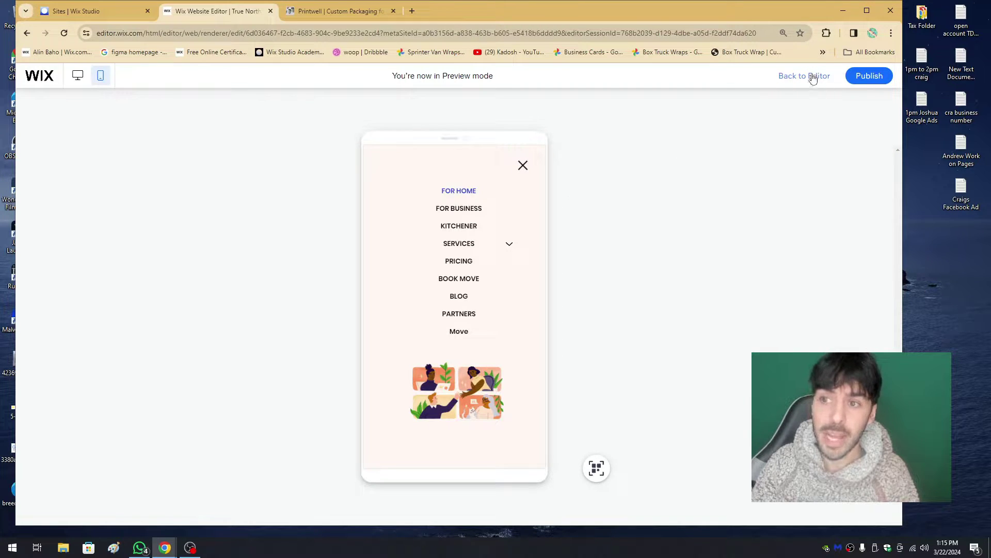
left_click(524, 166)
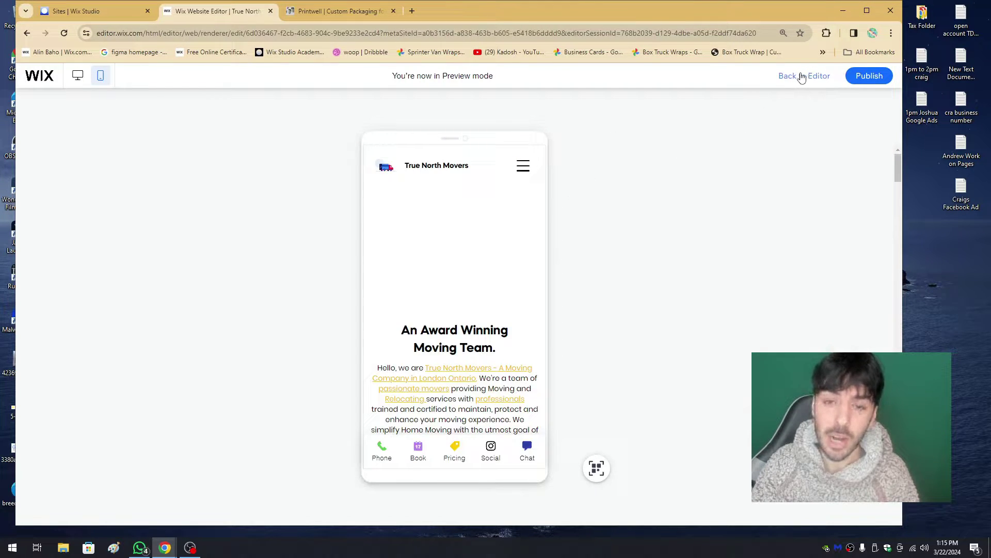
left_click(798, 76)
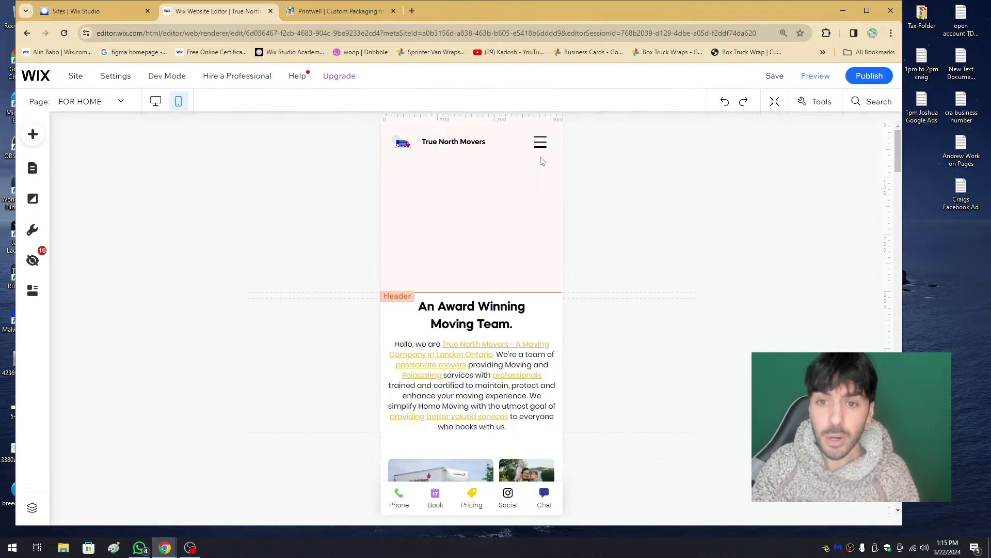
- Open the mobile menu icon's design options and try several of the blue-lined icons on a pink background
left_click(539, 141)
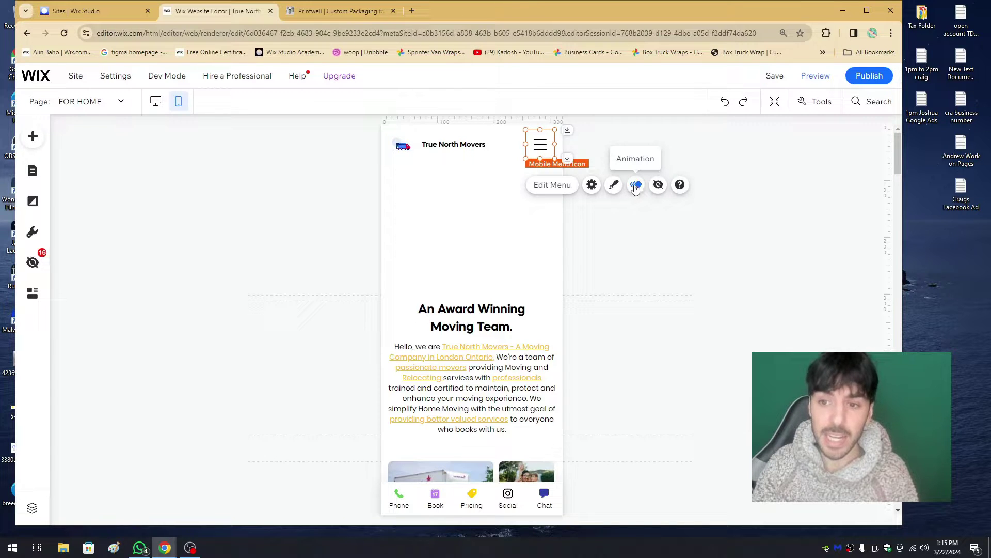
left_click(613, 188)
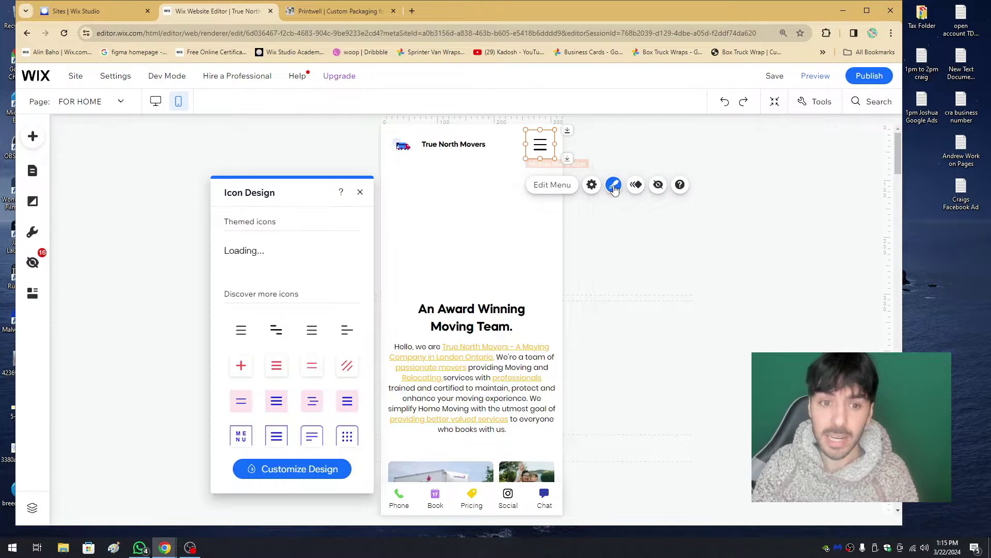
left_click_drag(289, 192, 268, 172)
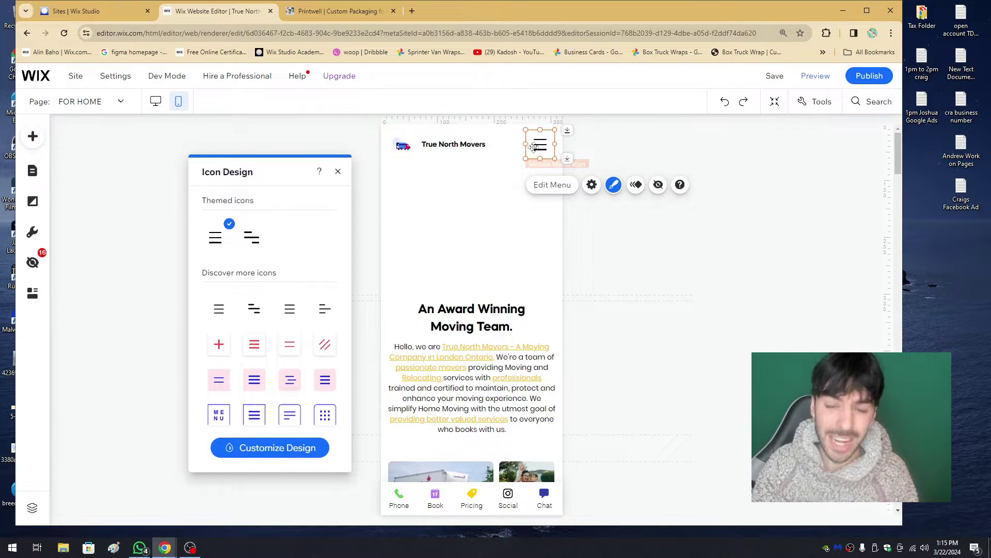
scroll(235, 279, "down", 1)
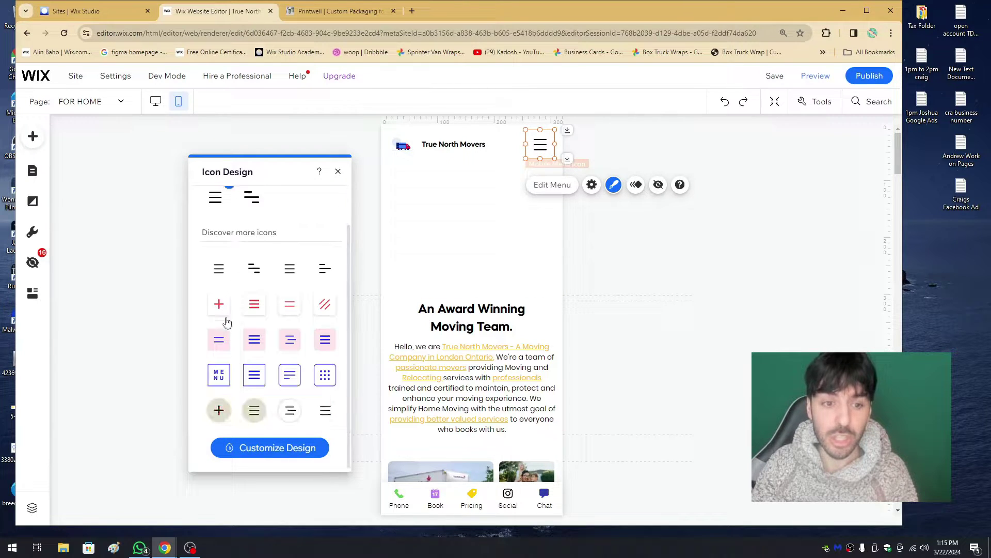
left_click(219, 339)
left_click(254, 339)
scroll(254, 339, "up", 1)
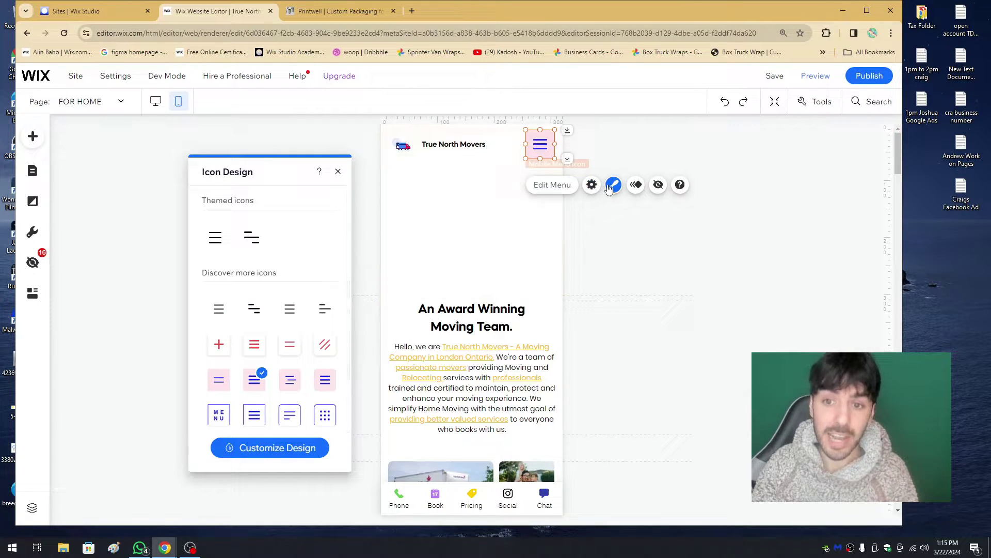
left_click(290, 379)
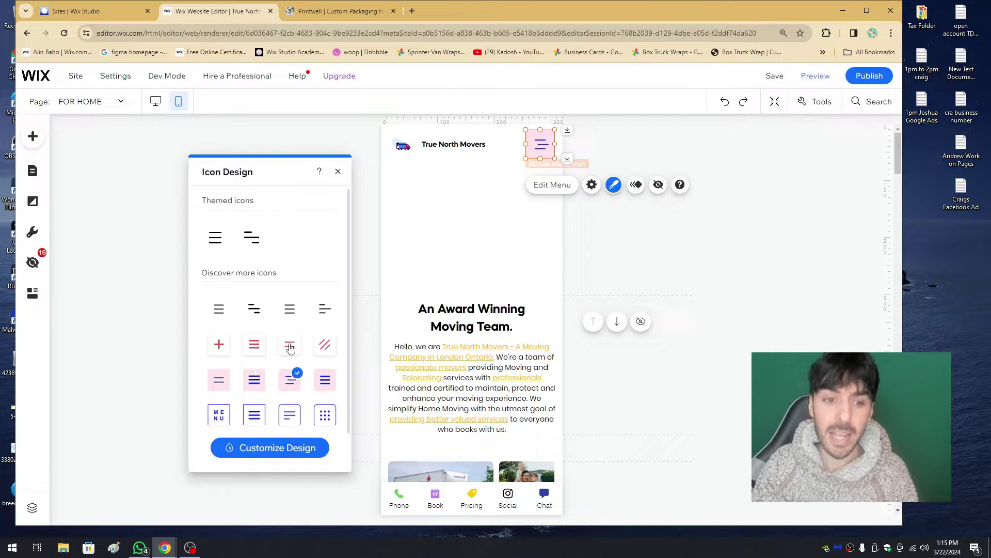
- Try the red and plain black designs on the mobile menu icon, and go back to the first themed icon
left_click(290, 344)
left_click(254, 344)
left_click(219, 344)
left_click(219, 309)
left_click(254, 310)
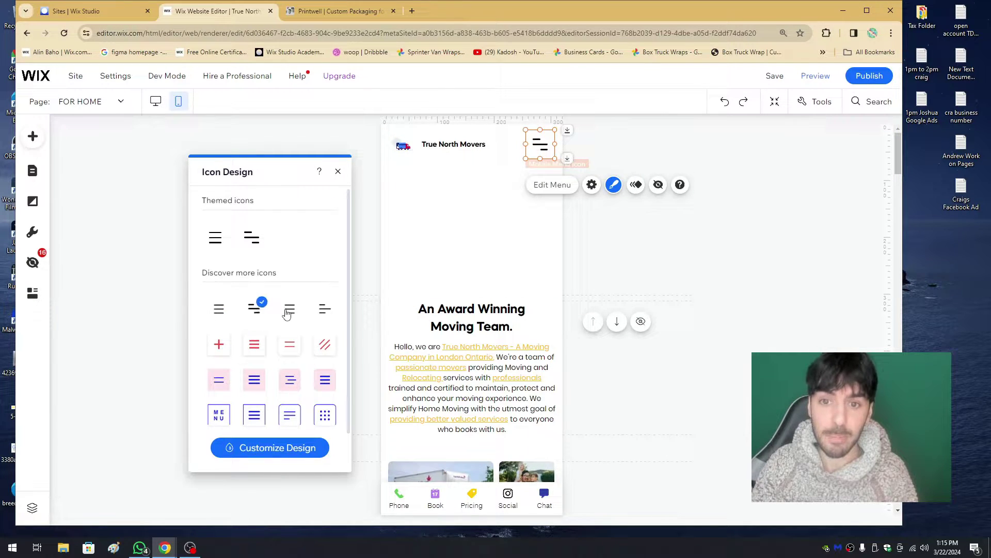
left_click(289, 309)
left_click(323, 310)
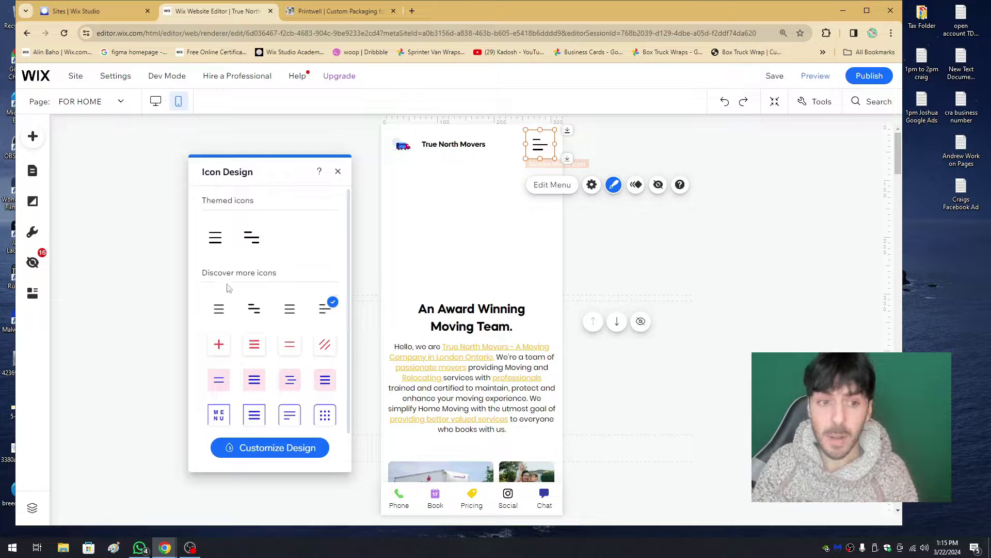
left_click(215, 237)
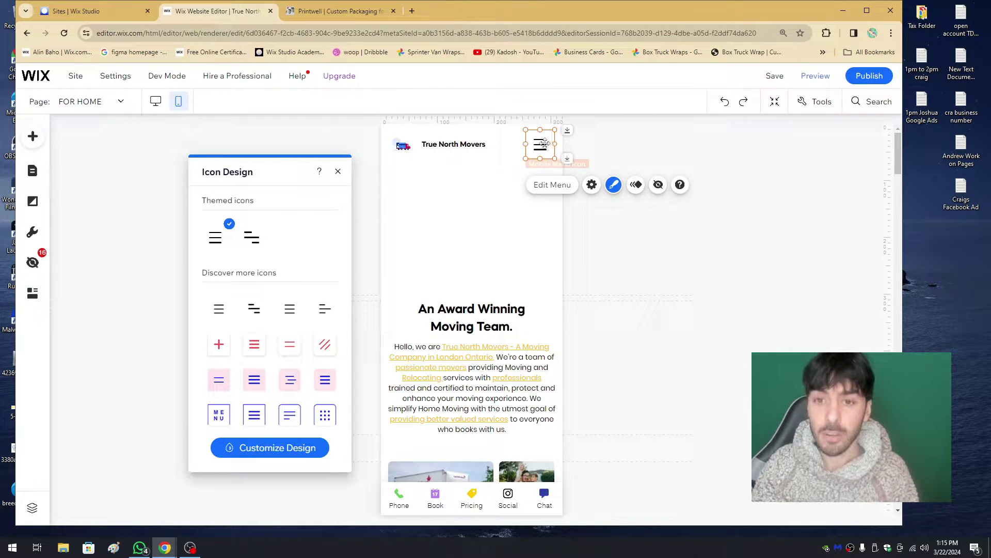
- Open the mobile menu for editing and move its list of page links slightly down
left_click(544, 143)
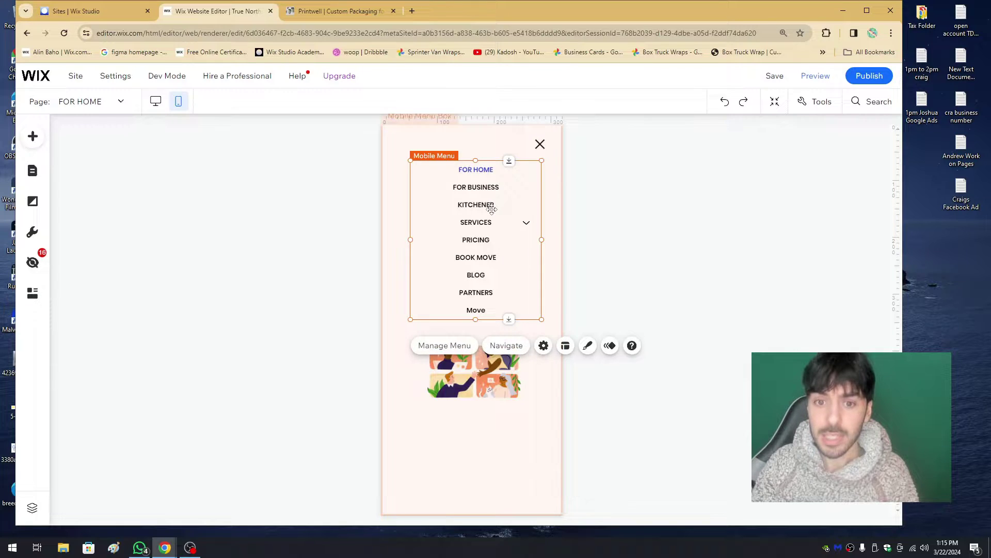
left_click_drag(488, 205, 491, 207)
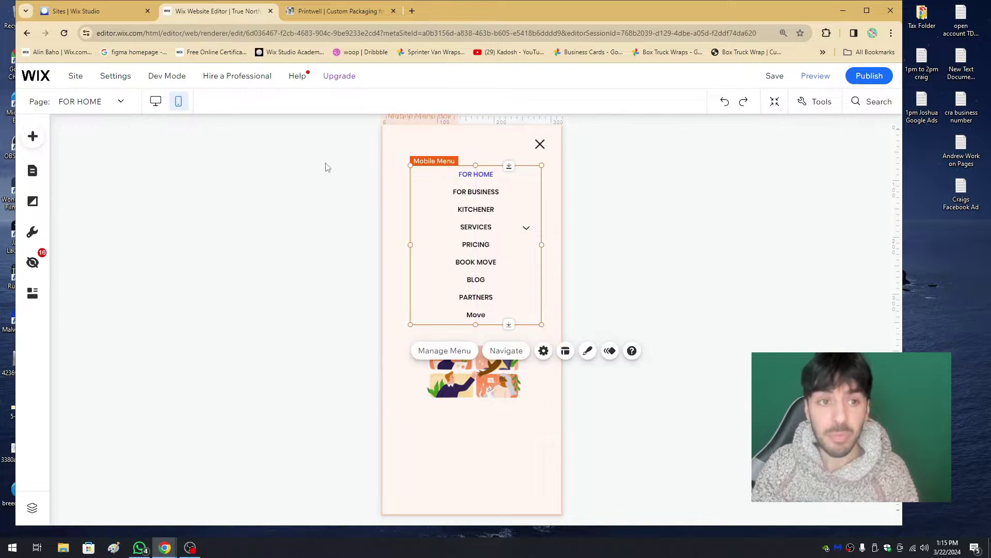
- Switch to the desktop version, look through the pages in the site menu, and return to the mobile version
left_click(155, 107)
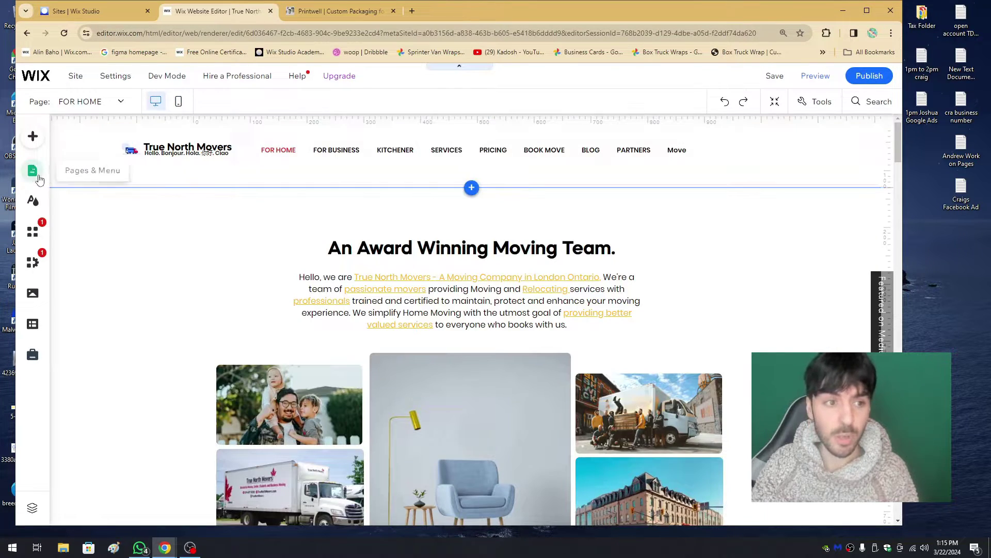
left_click(33, 171)
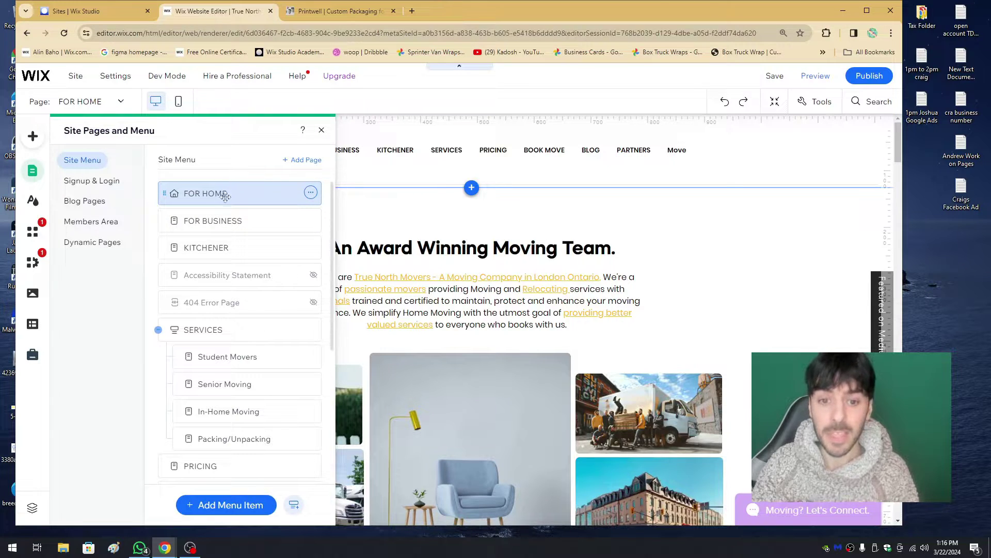
scroll(226, 289, "down", 3)
scroll(228, 361, "down", 2)
scroll(227, 309, "up", 5)
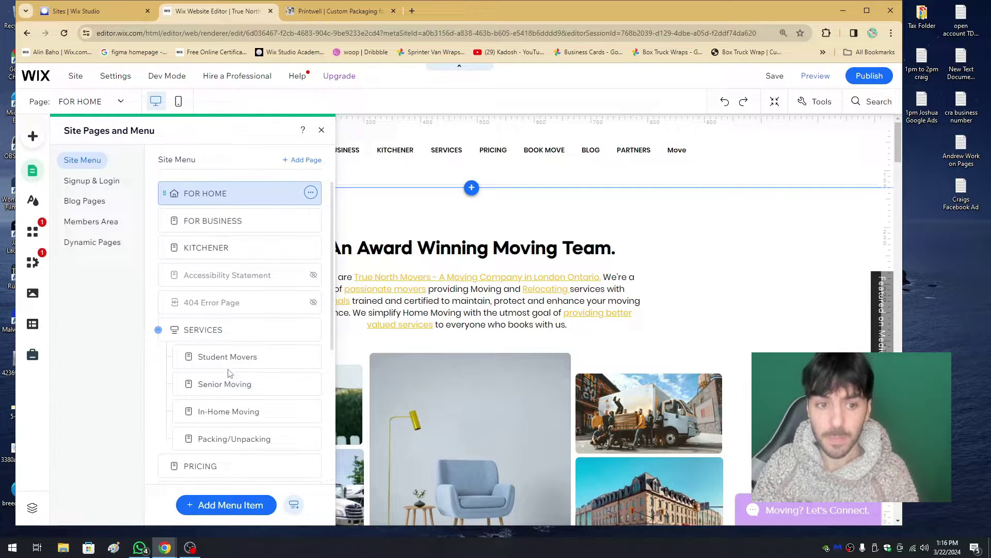
left_click(176, 103)
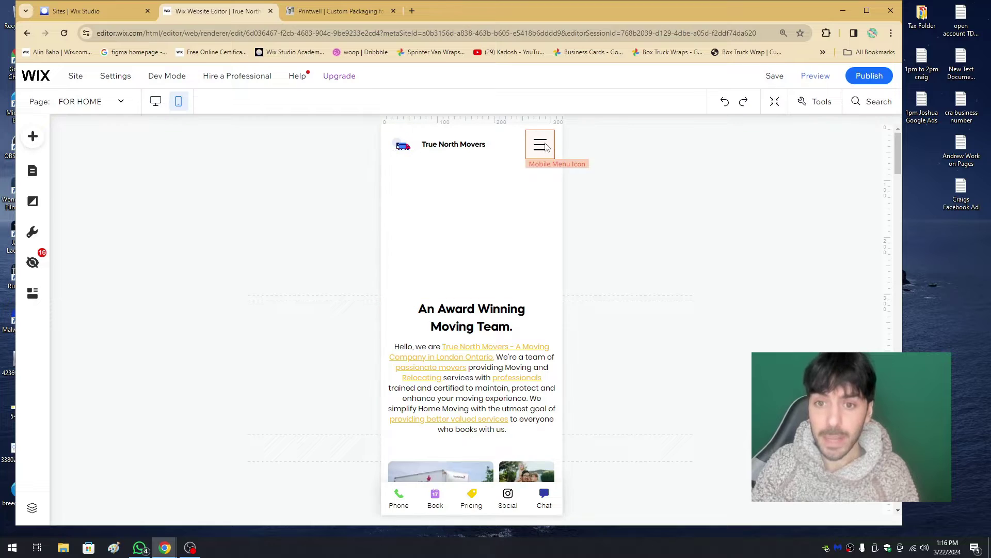
- Open the mobile menu, look through its site pages, and hide the FOR BUSINESS page on mobile
left_click(539, 145)
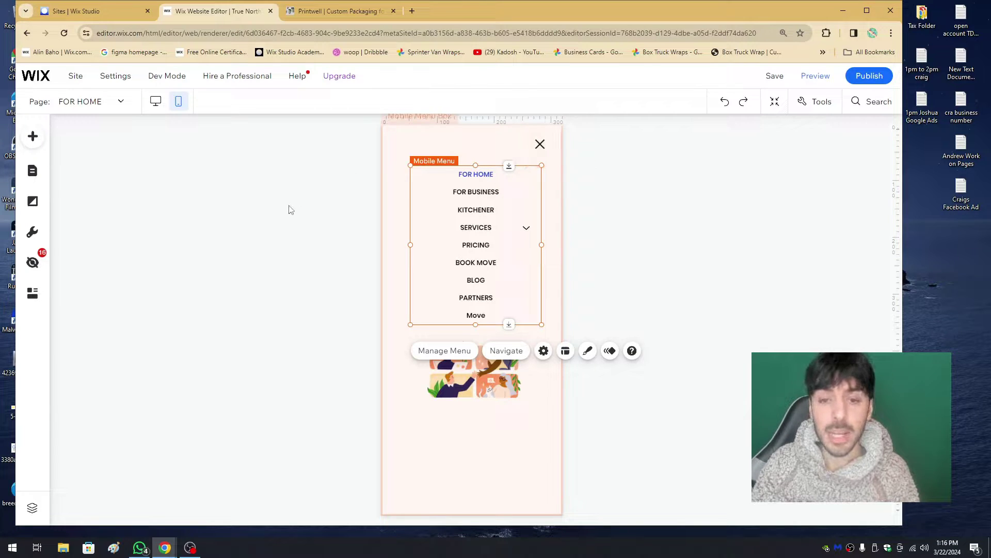
left_click(33, 173)
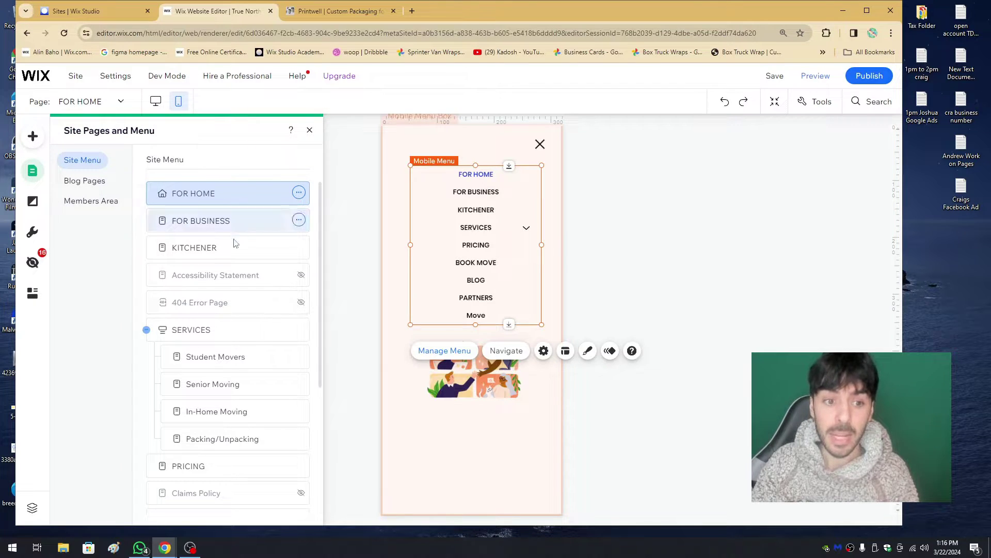
scroll(230, 268, "down", 4)
scroll(229, 315, "up", 4)
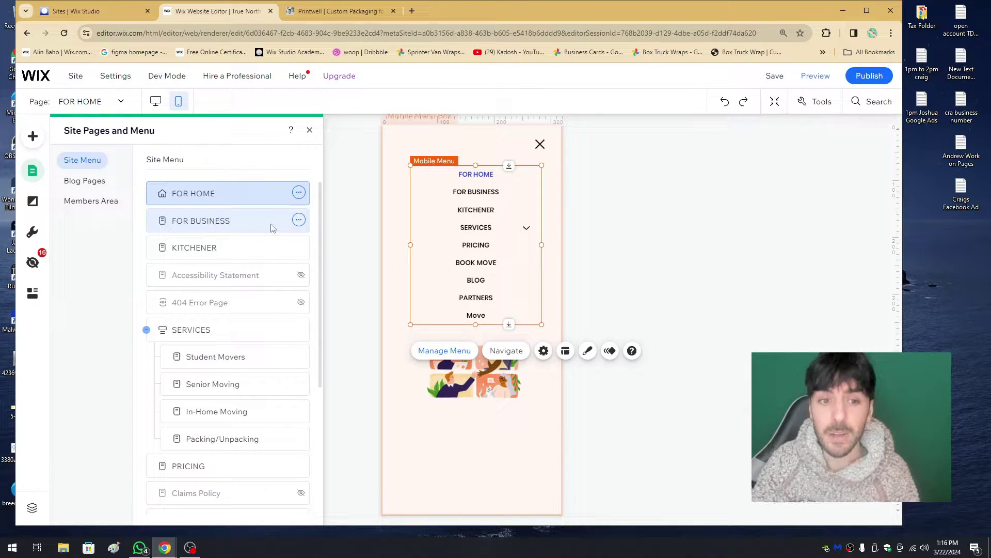
left_click(299, 219)
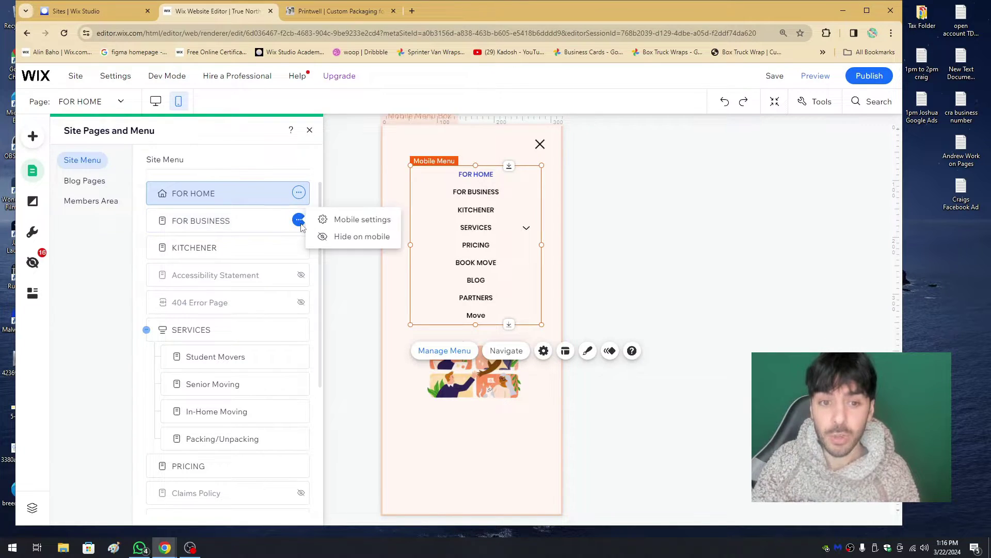
left_click(364, 238)
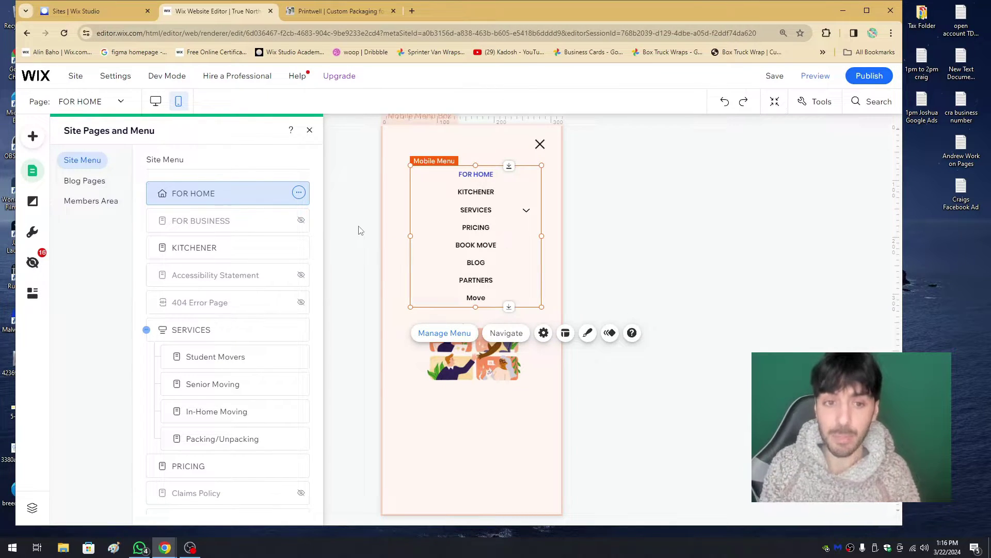
- Show the FOR BUSINESS page on mobile again, look through the page list, and exit the mobile menu
left_click(300, 220)
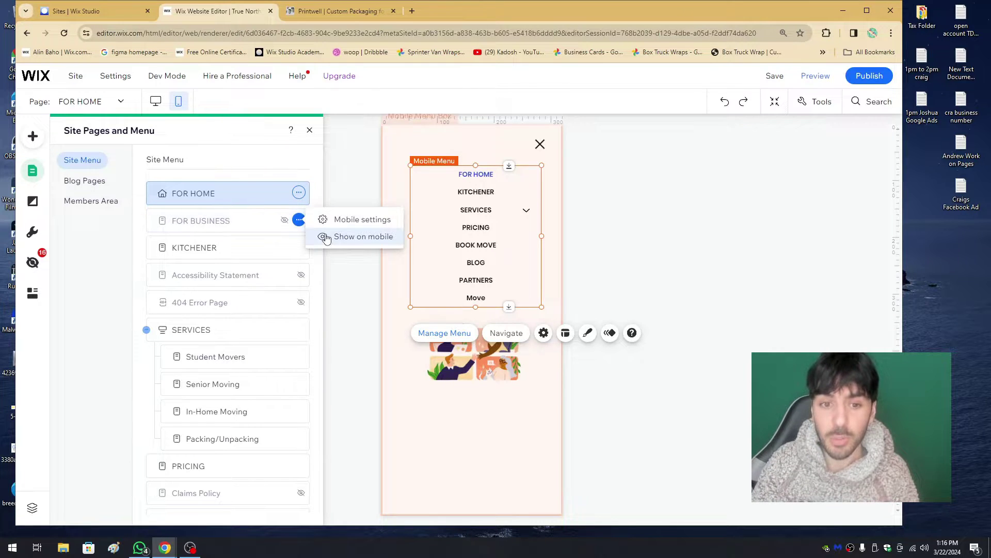
left_click(340, 236)
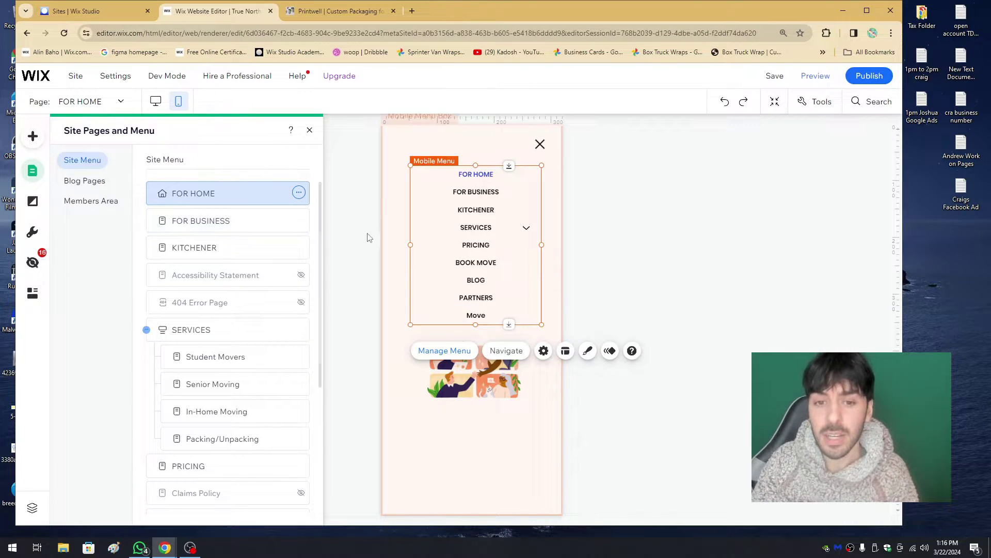
scroll(237, 310, "down", 4)
scroll(233, 355, "up", 4)
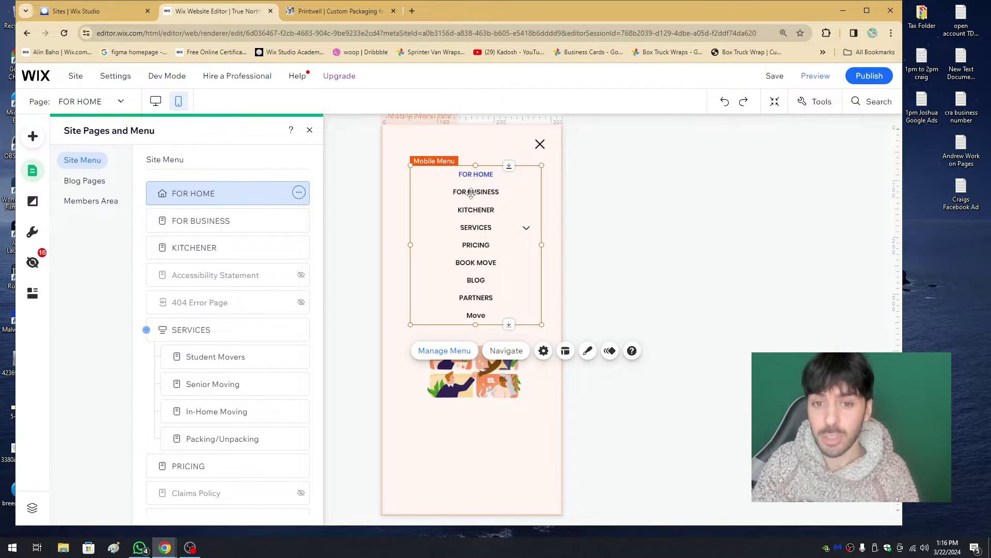
left_click(586, 196)
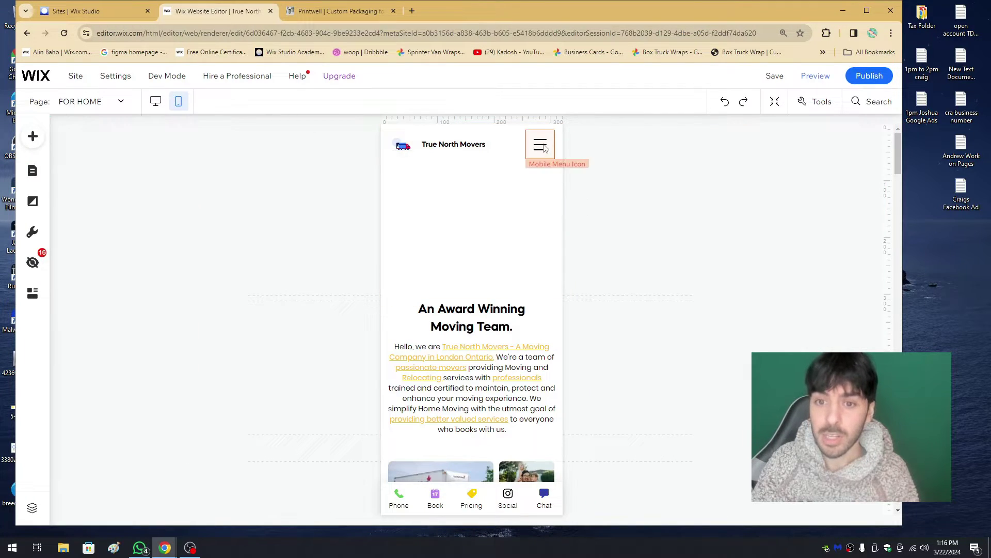
- Change the mobile menu icon to the first three-line design under Discover more icons
left_click(540, 144)
left_click(586, 171)
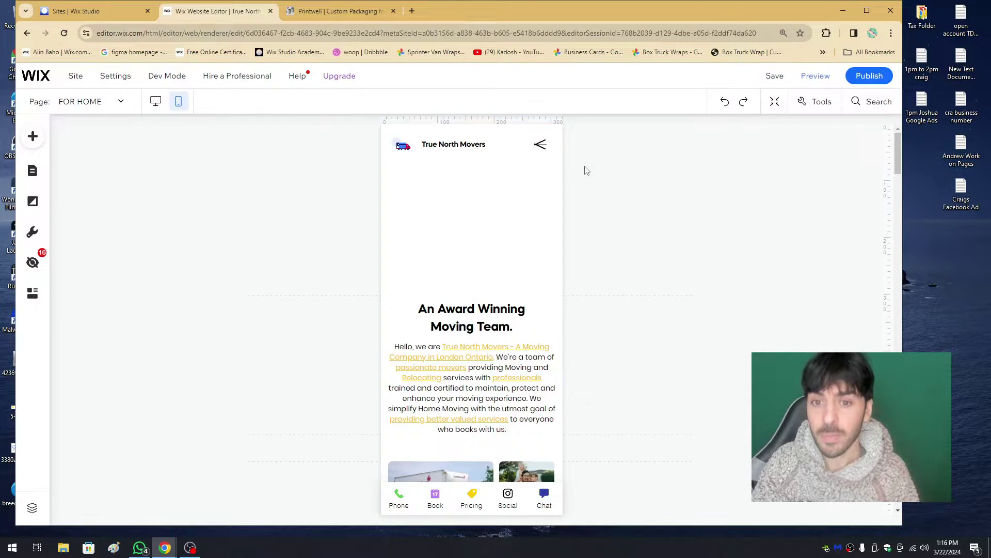
left_click(539, 143)
left_click(614, 187)
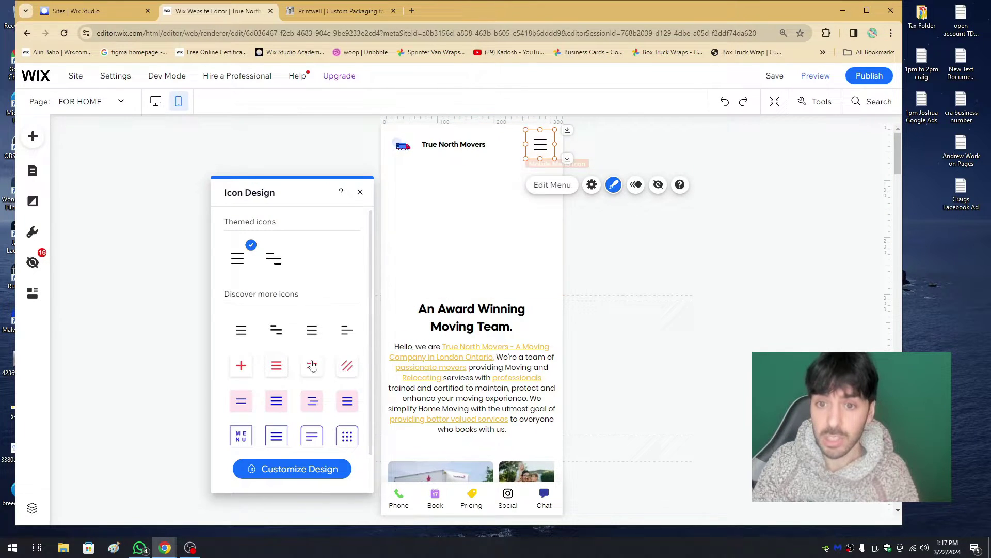
left_click(277, 329)
left_click(241, 329)
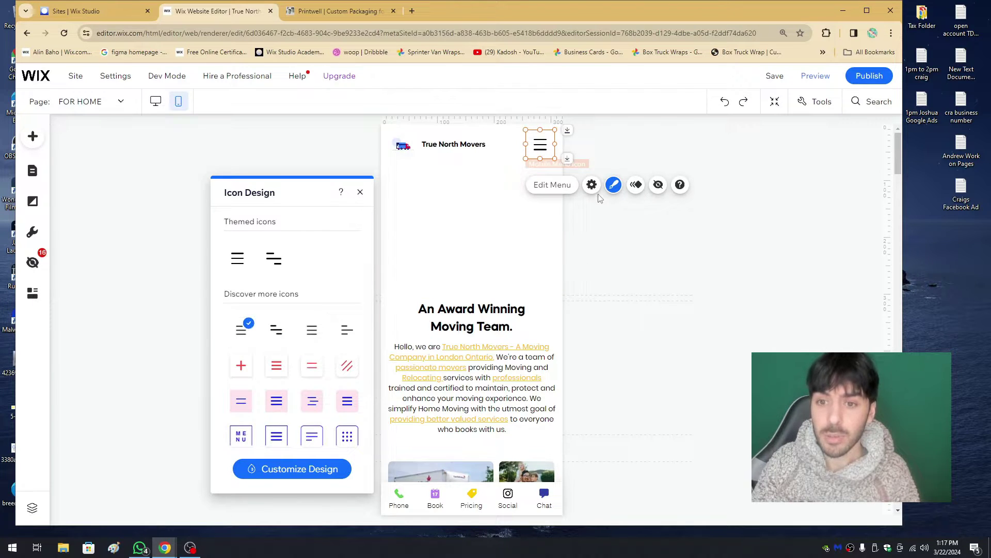
- Open the mobile menu, shift its list of page links slightly, and exit to the page
left_click(540, 145)
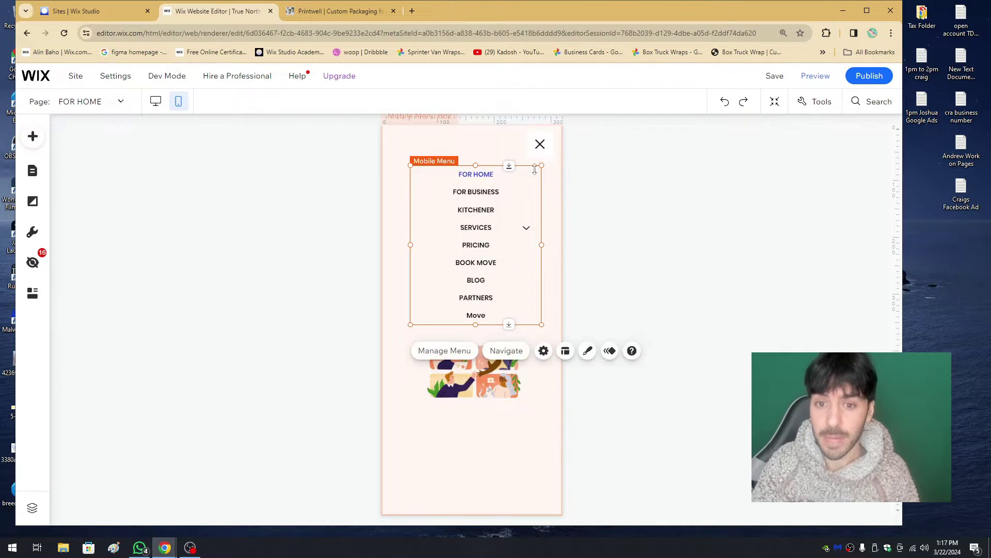
left_click_drag(463, 247, 488, 233)
left_click(578, 219)
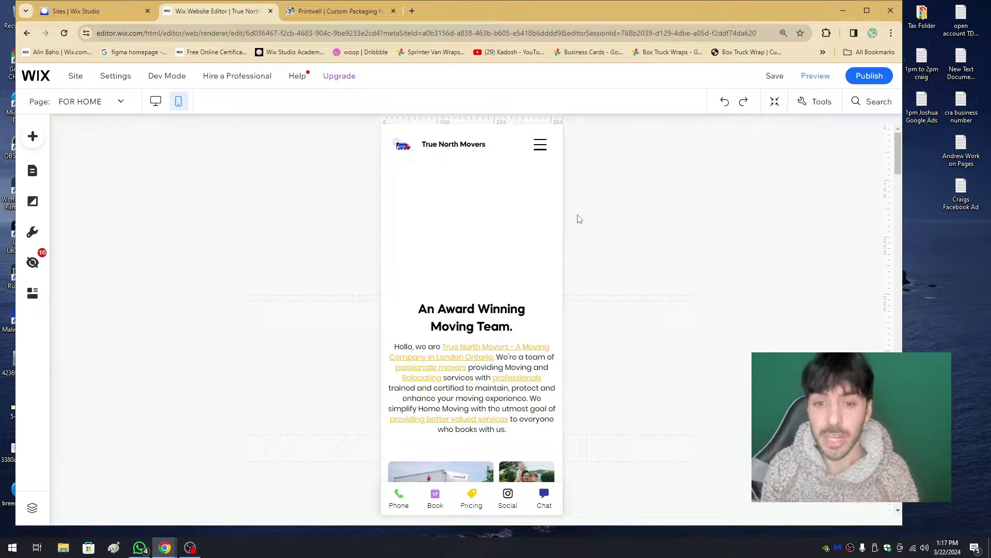
- View the mobile menu icon's settings and open the mobile menu for editing
left_click(546, 150)
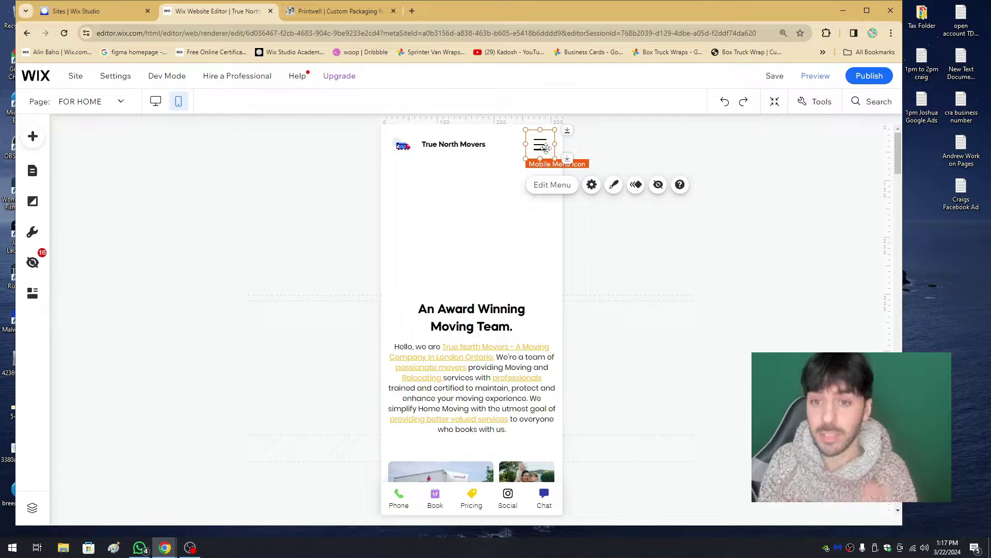
left_click(592, 185)
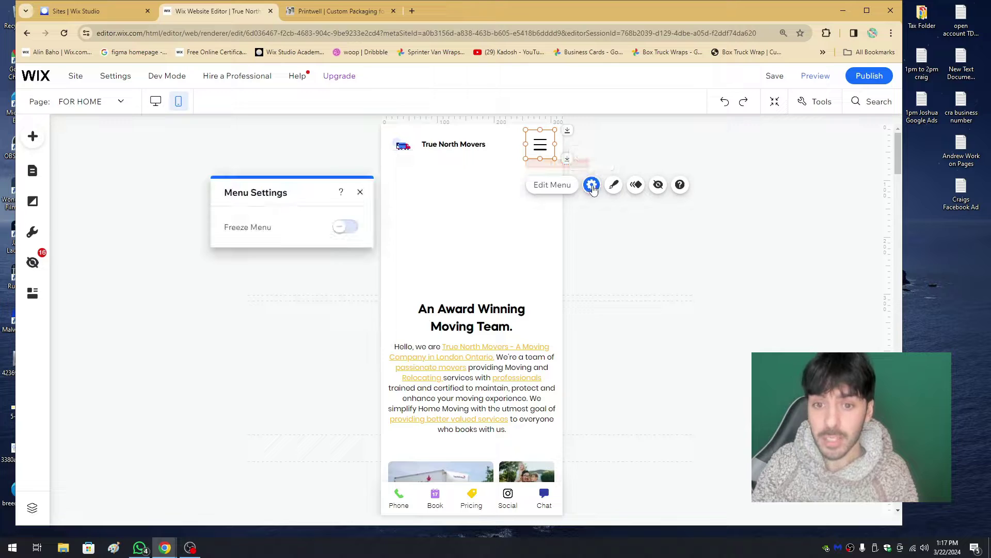
left_click(561, 186)
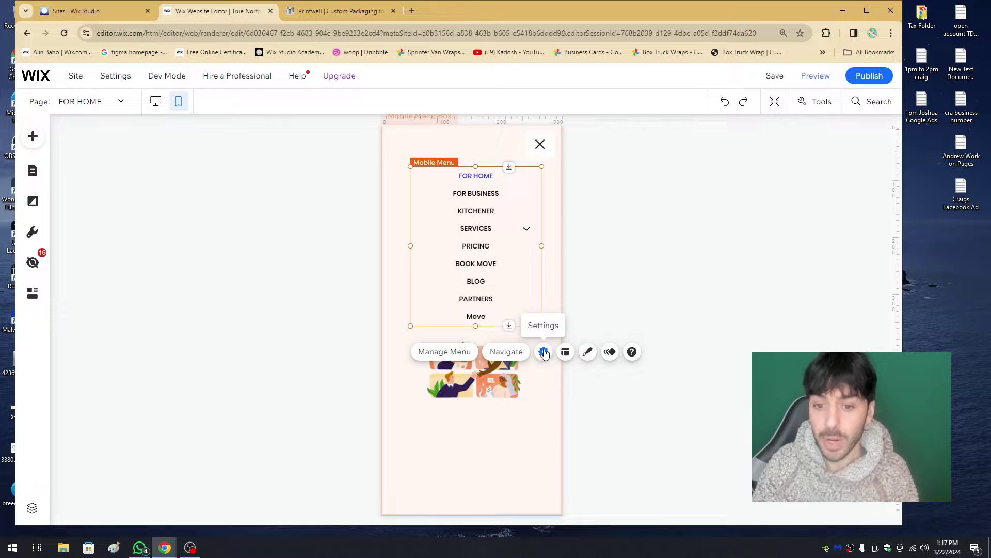
- Nudge the mobile menu's list of page links slightly and view the menu's advanced settings
left_click_drag(482, 212, 482, 210)
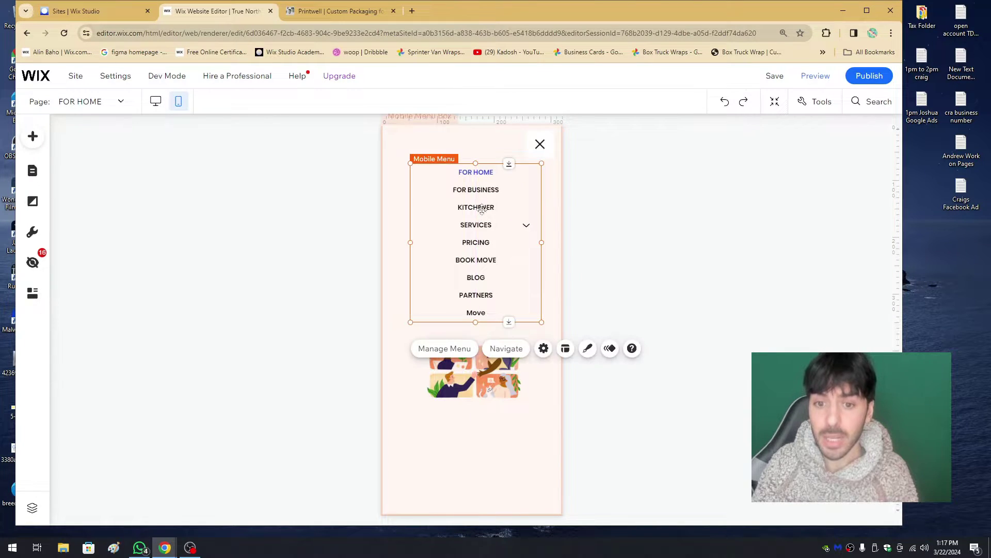
left_click(543, 349)
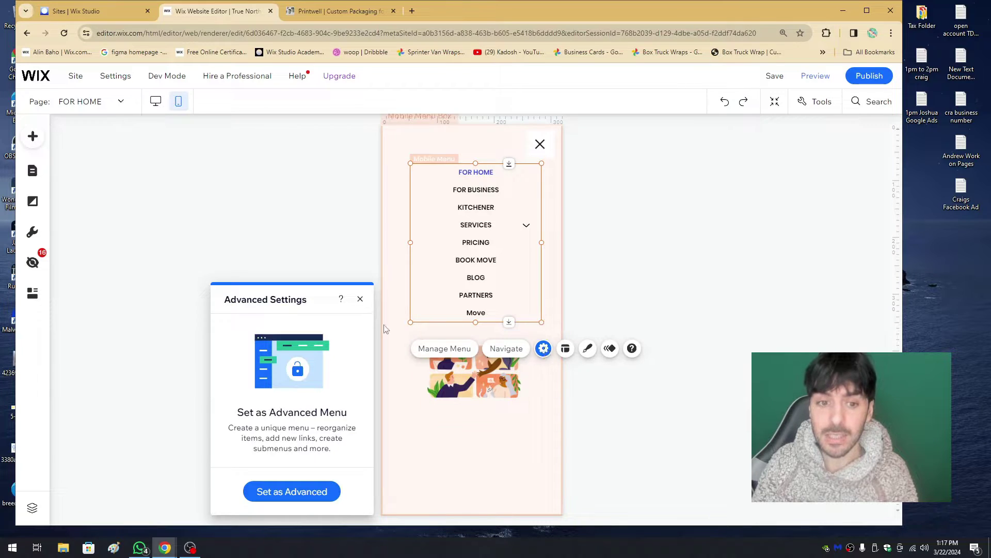
left_click_drag(306, 289, 296, 200)
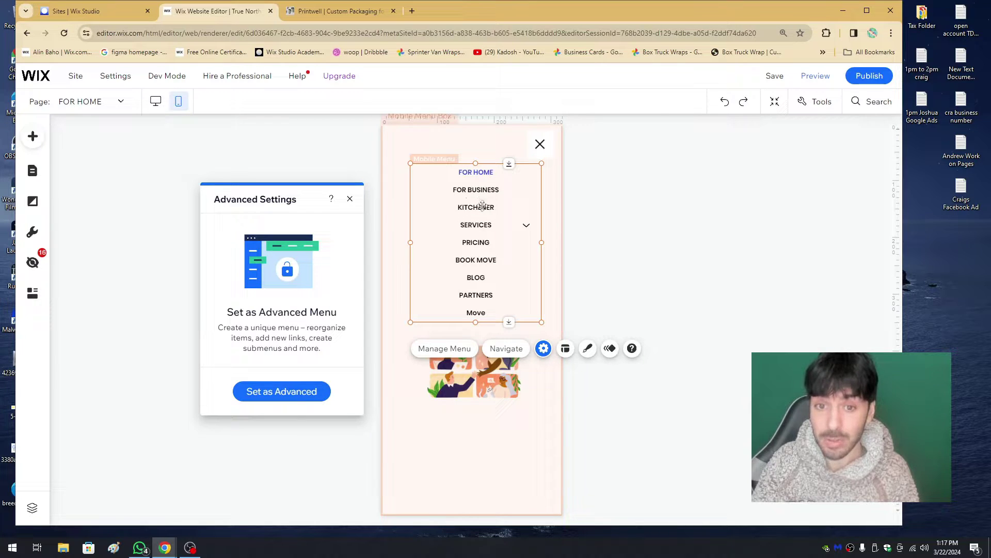
left_click_drag(479, 207, 480, 208)
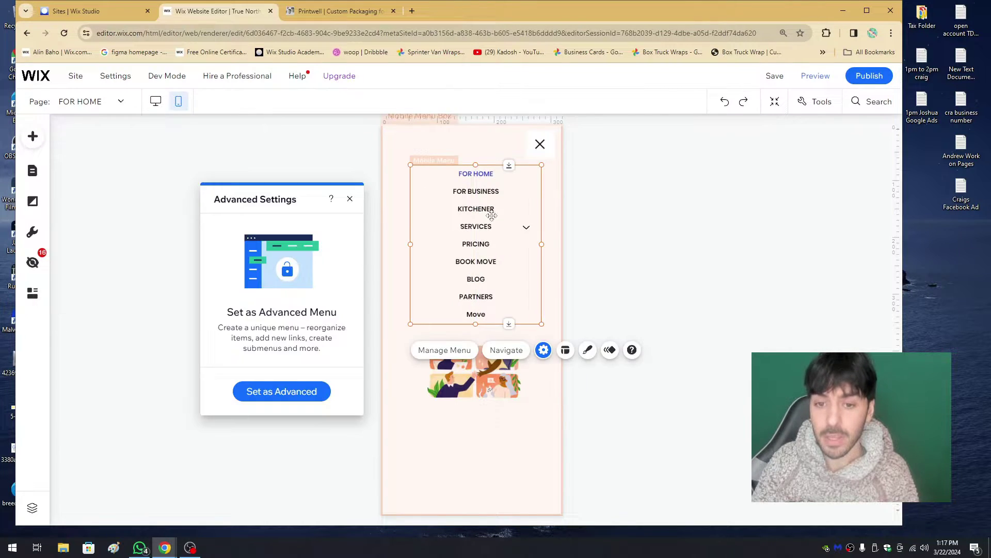
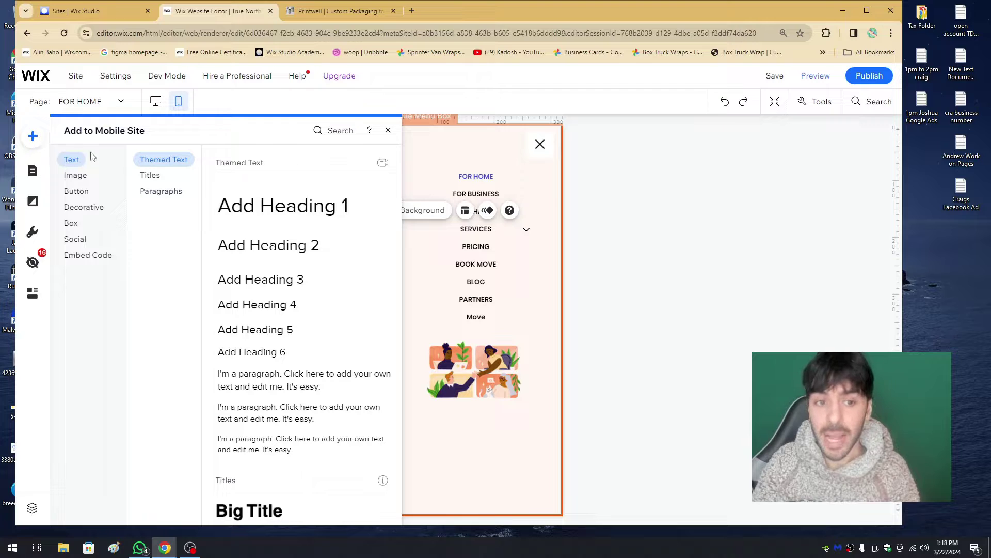
- Browse the Image, Button, Decorative, Box, Social and Embed Code elements that can be added to the mobile menu, and close the collection
left_click(83, 178)
left_click(85, 195)
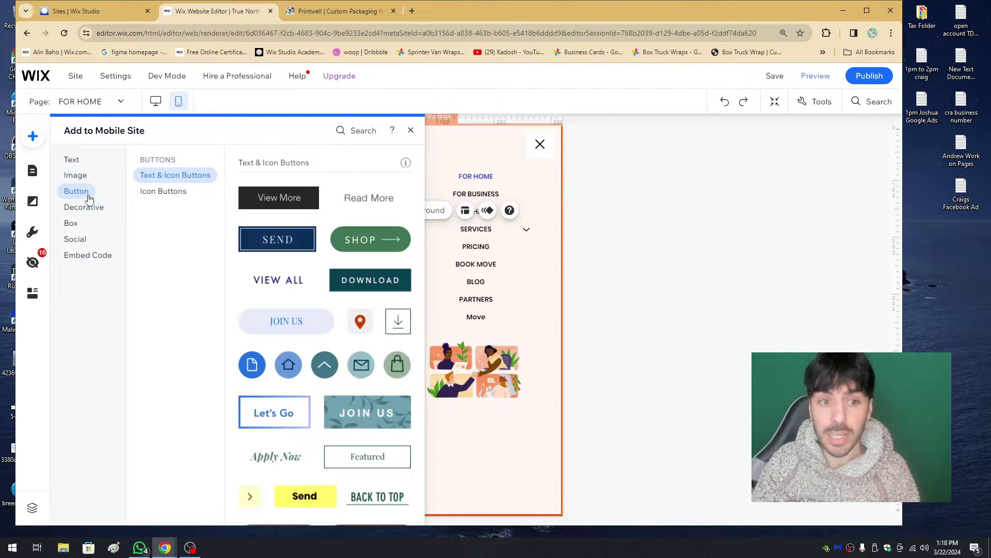
left_click(70, 209)
left_click(69, 222)
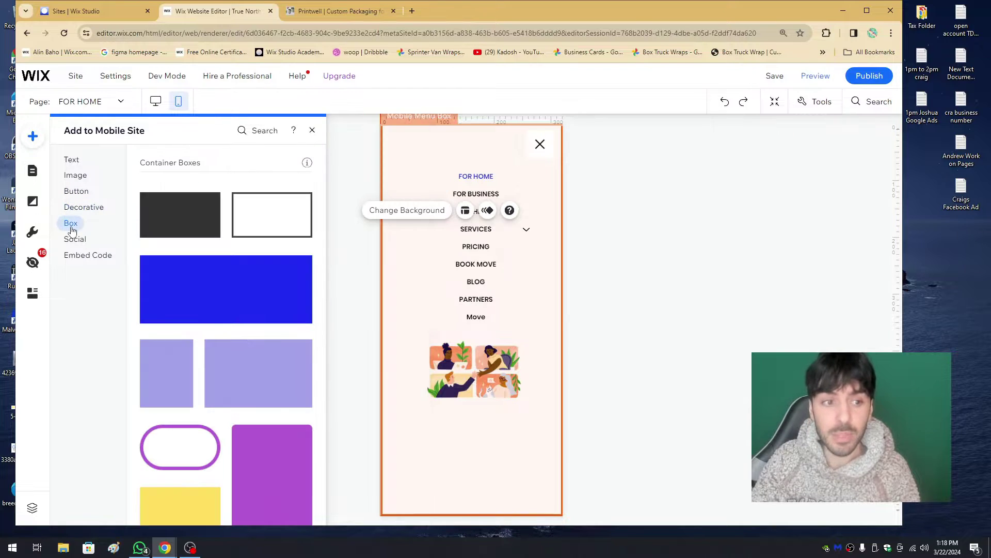
left_click(75, 238)
left_click(87, 255)
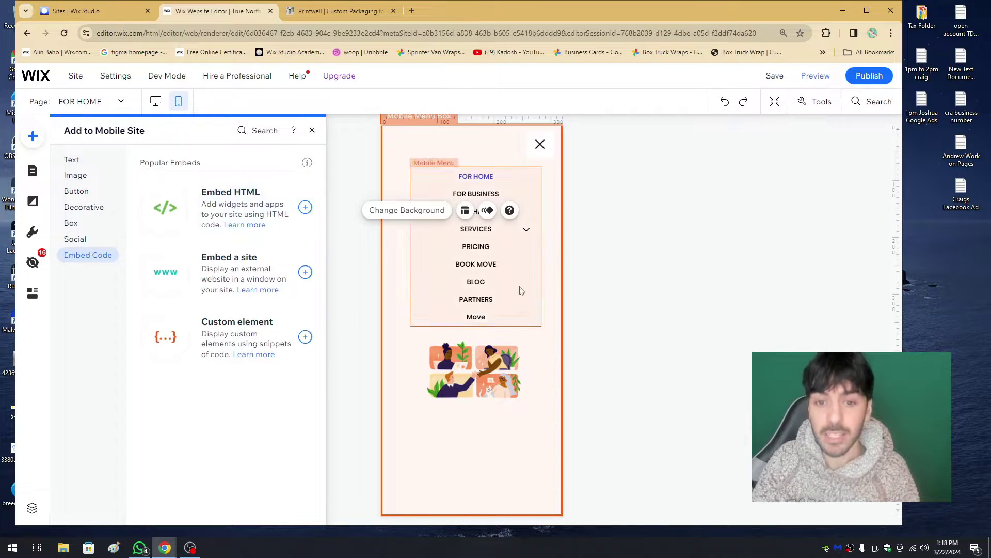
left_click(493, 155)
left_click(385, 208)
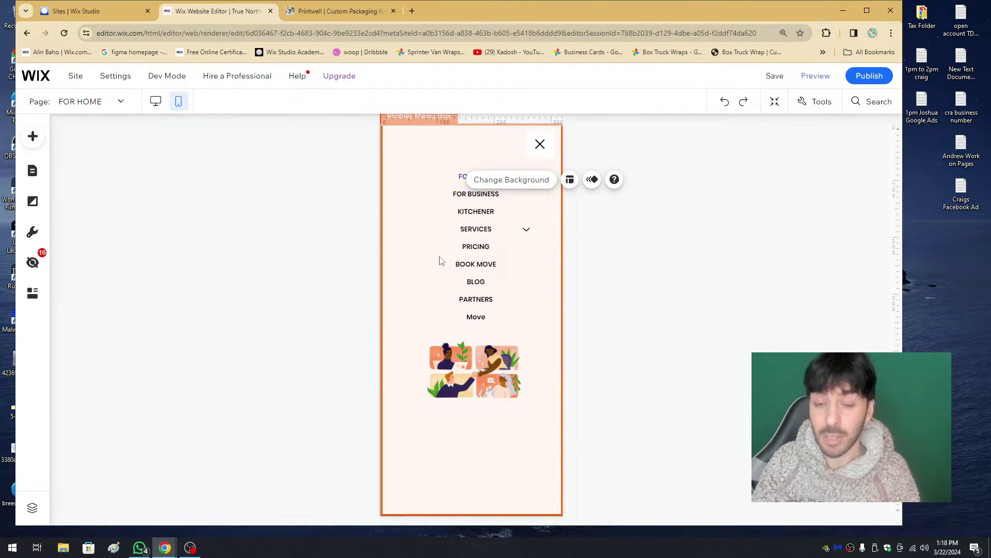
- Move the illustration below the mobile menu's page links slightly lower and exit to the page
left_click(497, 365)
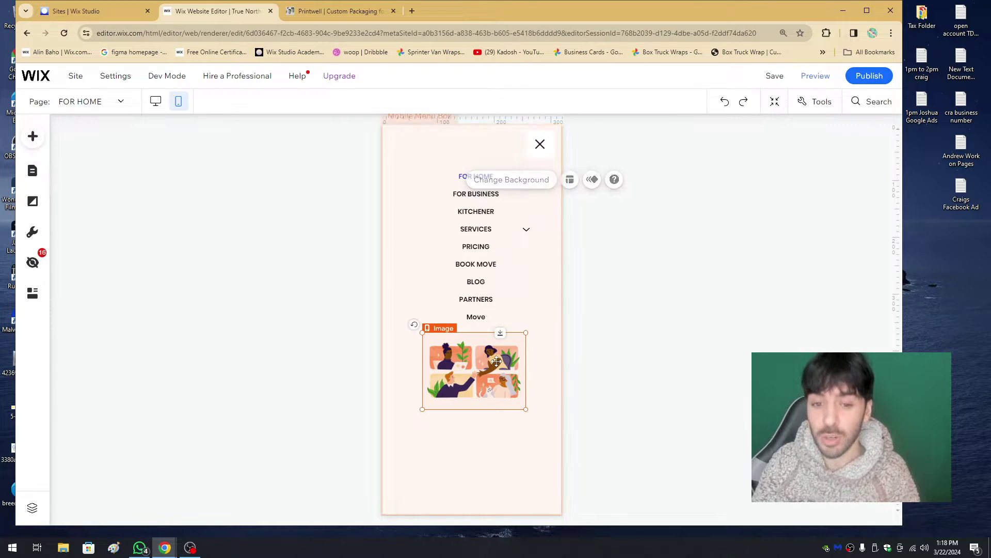
left_click(539, 371)
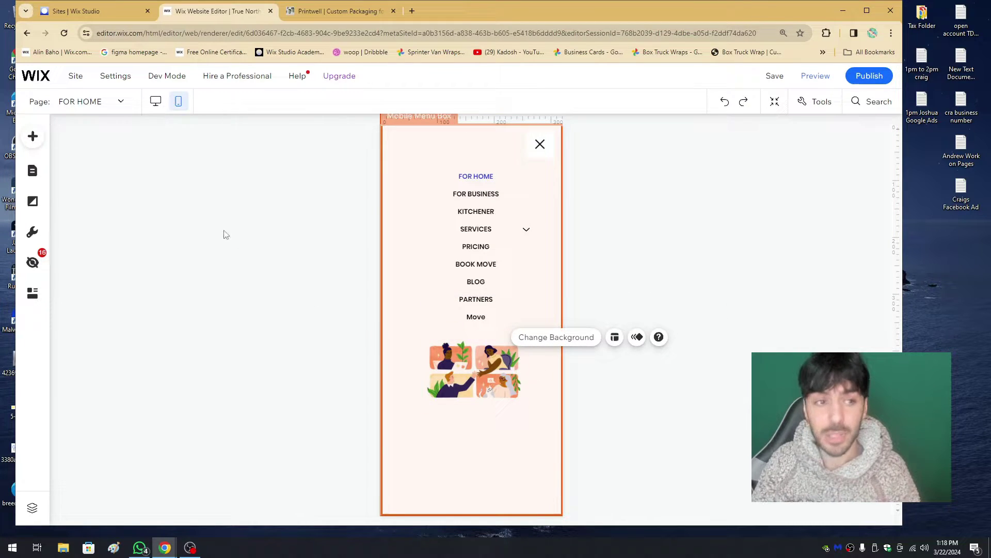
left_click_drag(487, 383, 494, 407)
left_click(549, 382)
left_click(651, 281)
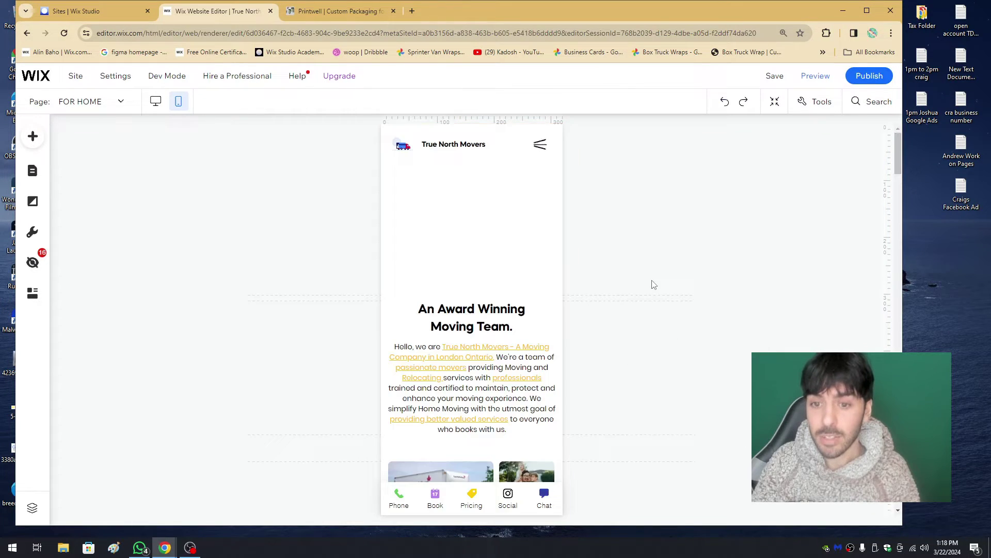
- Reopen the mobile menu and view the editing options of its illustration and its menu box
left_click(542, 148)
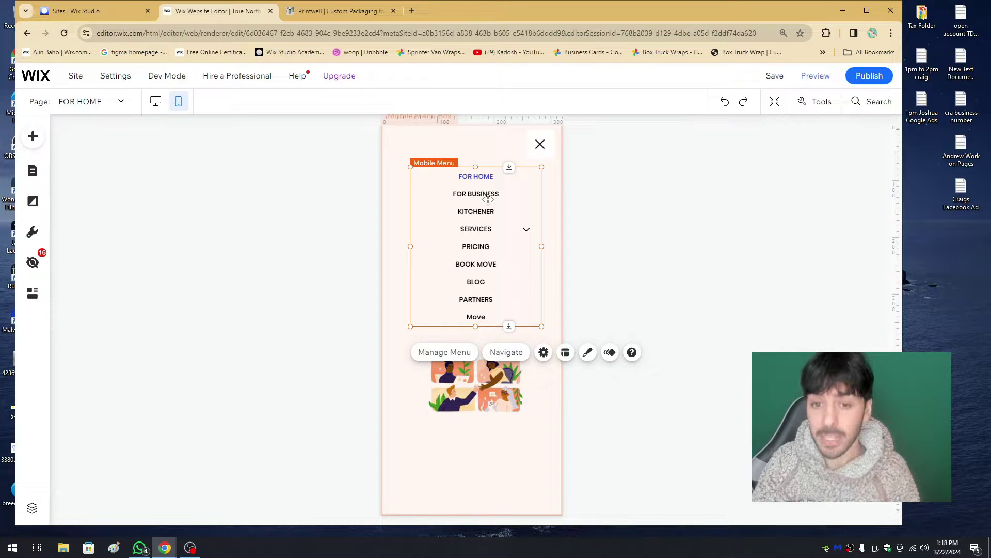
left_click(477, 380)
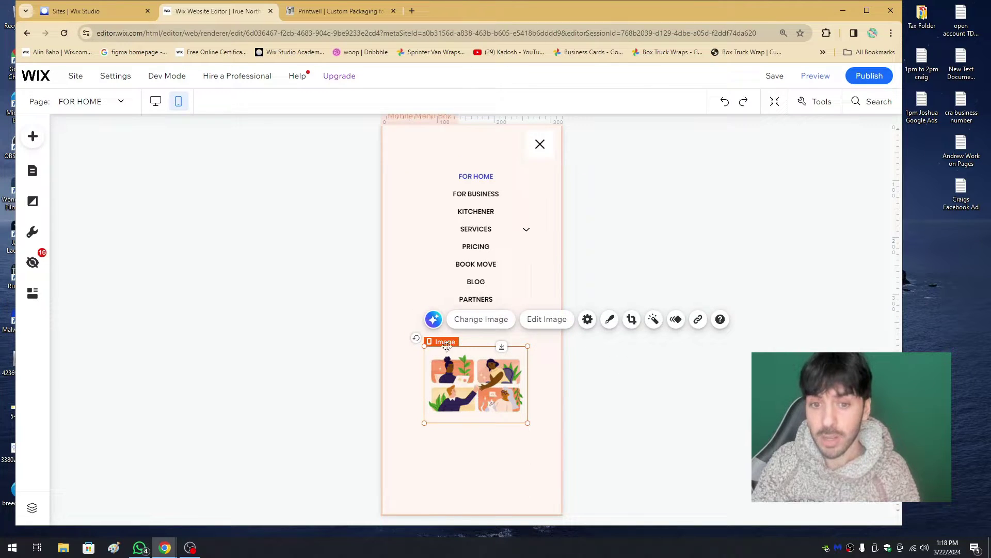
left_click(406, 175)
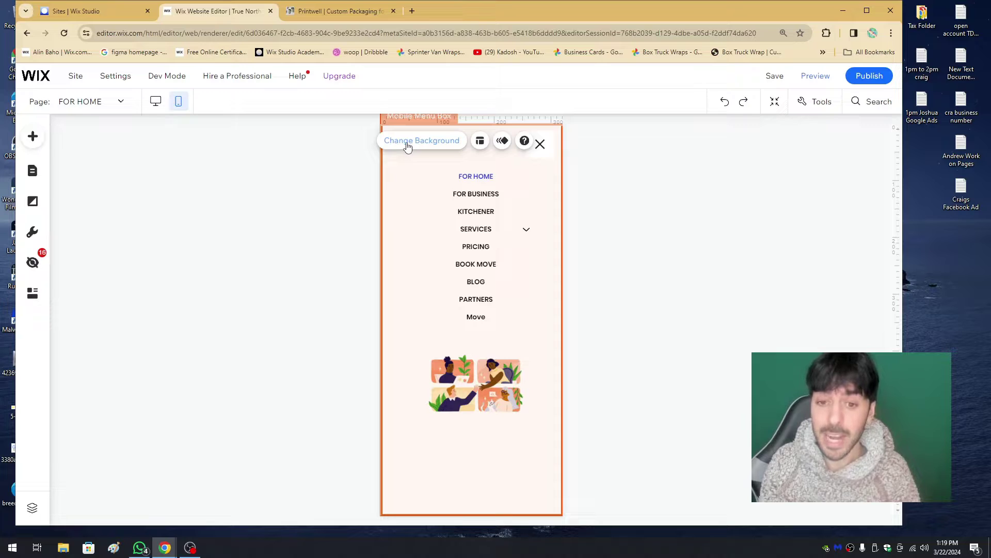
- Set the mobile menu's list of page links as an advanced menu and close the menu item list
left_click(492, 238)
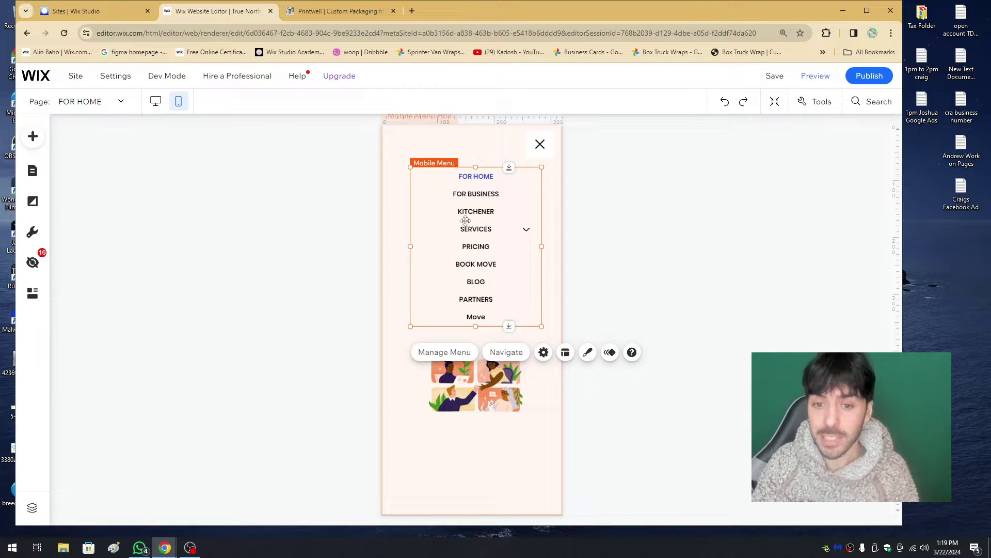
left_click(544, 352)
left_click_drag(299, 293, 279, 173)
left_click(293, 370)
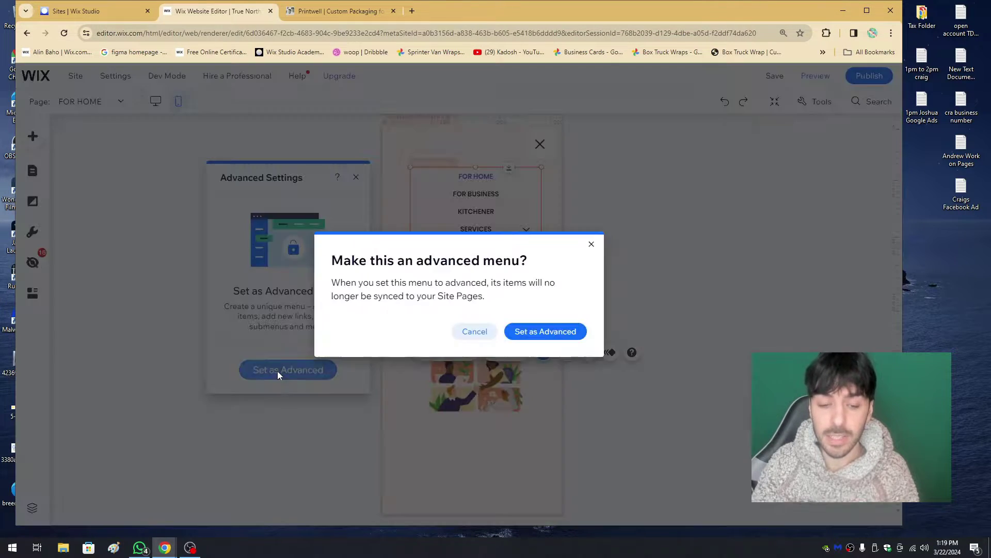
left_click(537, 333)
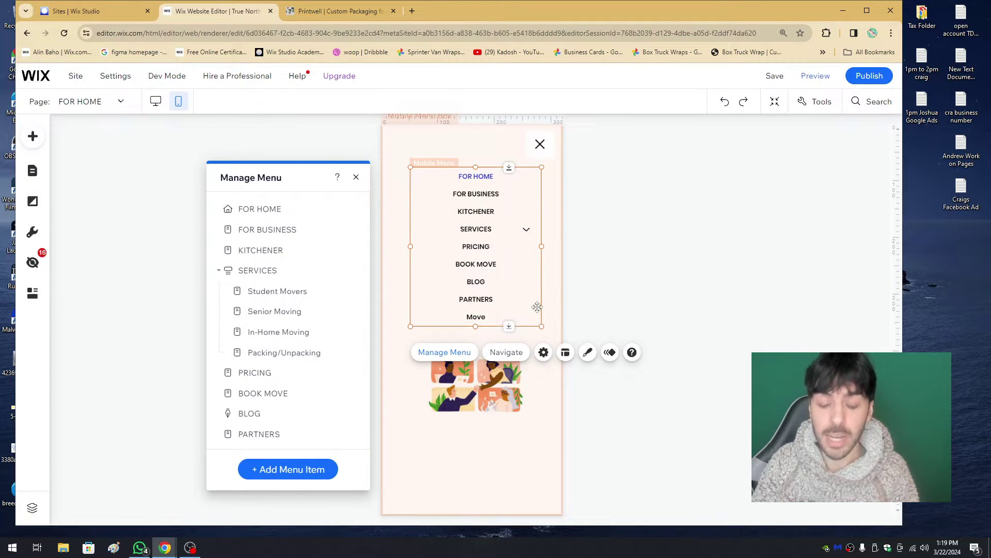
left_click(558, 238)
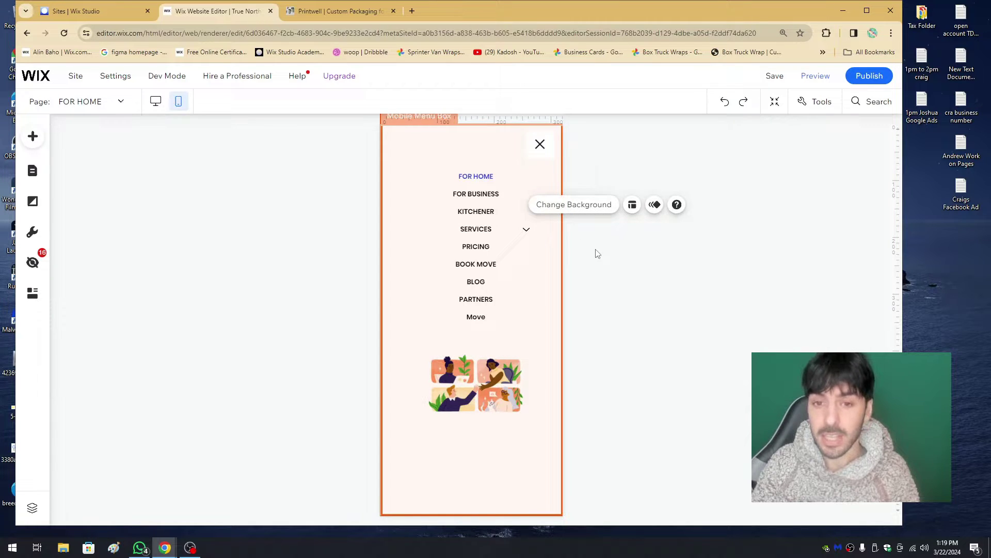
- Review the mobile menu's items in Manage Menu and exit to the page
left_click(501, 235)
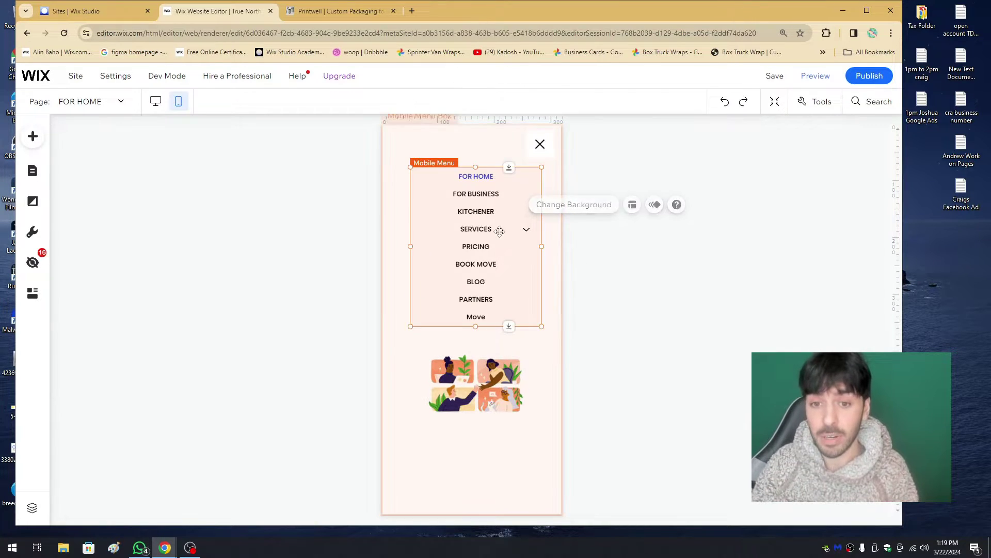
left_click(543, 353)
left_click(453, 353)
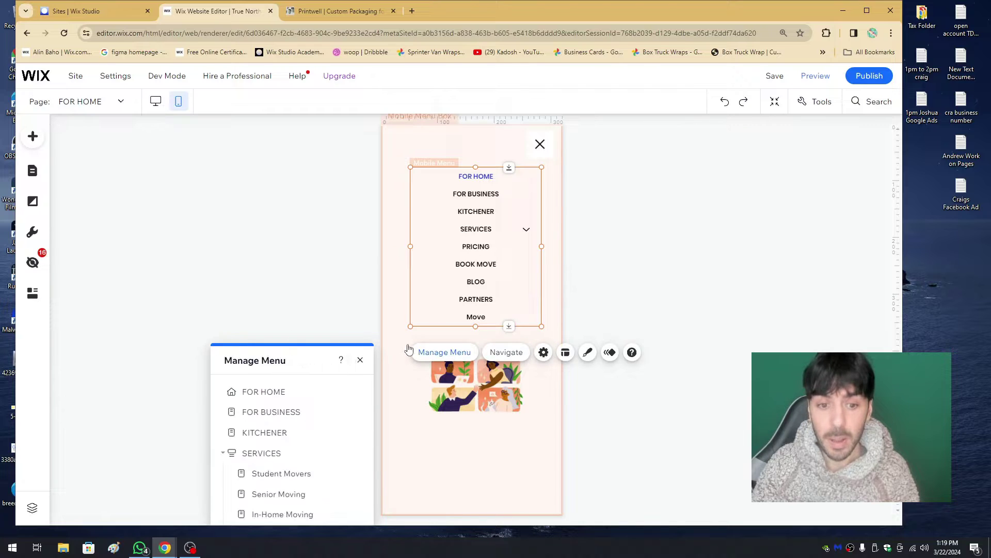
left_click_drag(284, 356, 282, 153)
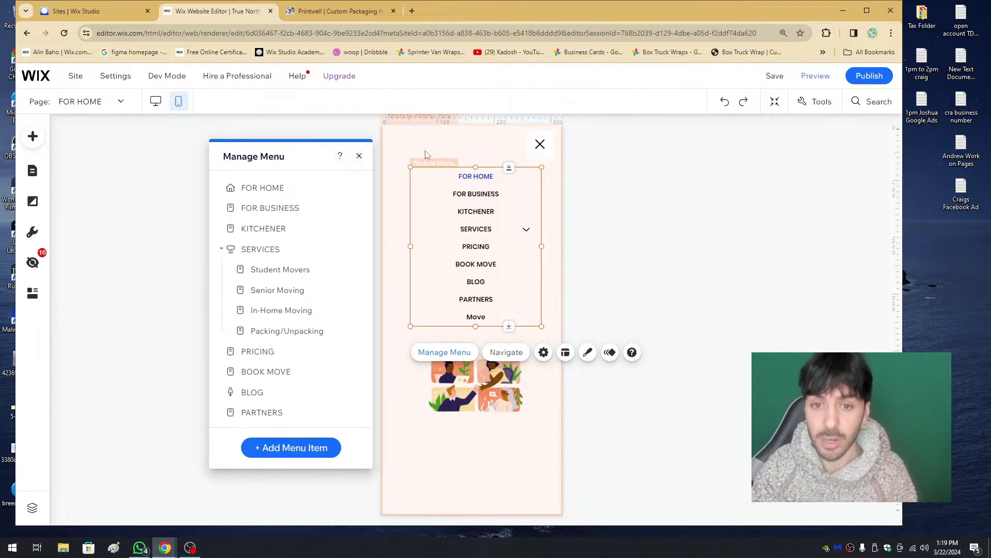
left_click(474, 155)
left_click(546, 179)
left_click(569, 214)
left_click(619, 223)
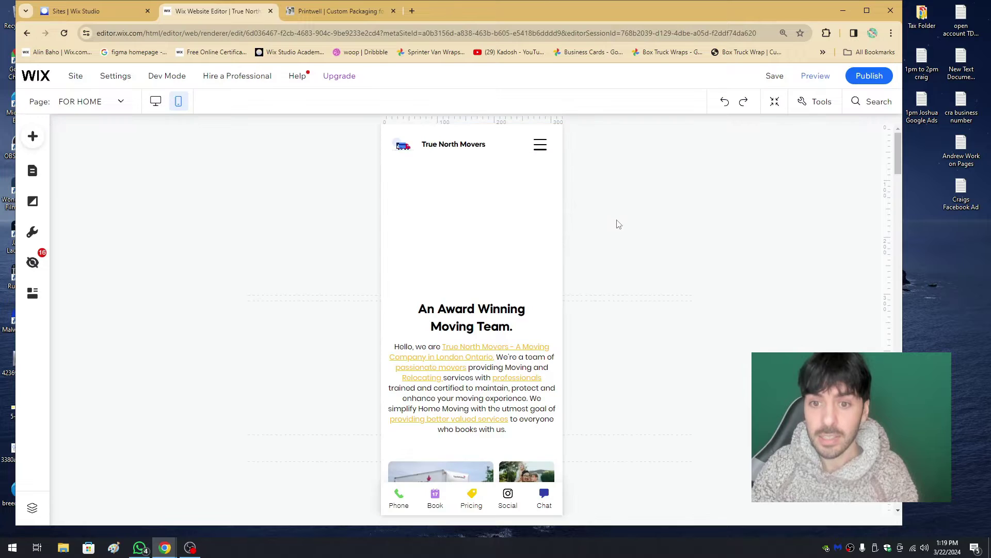
- Reopen the mobile menu, nudge its page links down slightly, and bring up Manage Menu beside it
left_click(540, 150)
left_click_drag(466, 194, 473, 192)
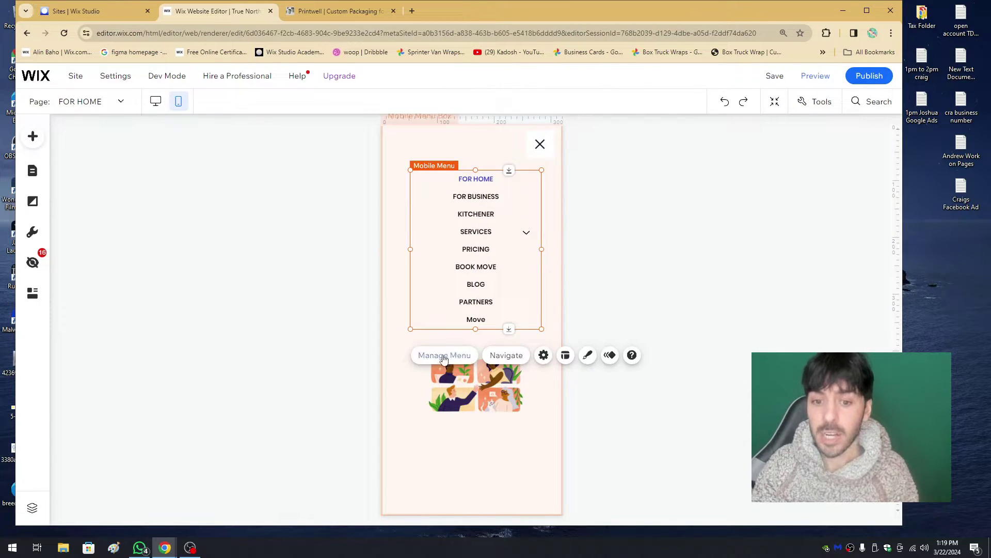
left_click(446, 356)
left_click_drag(290, 206, 289, 161)
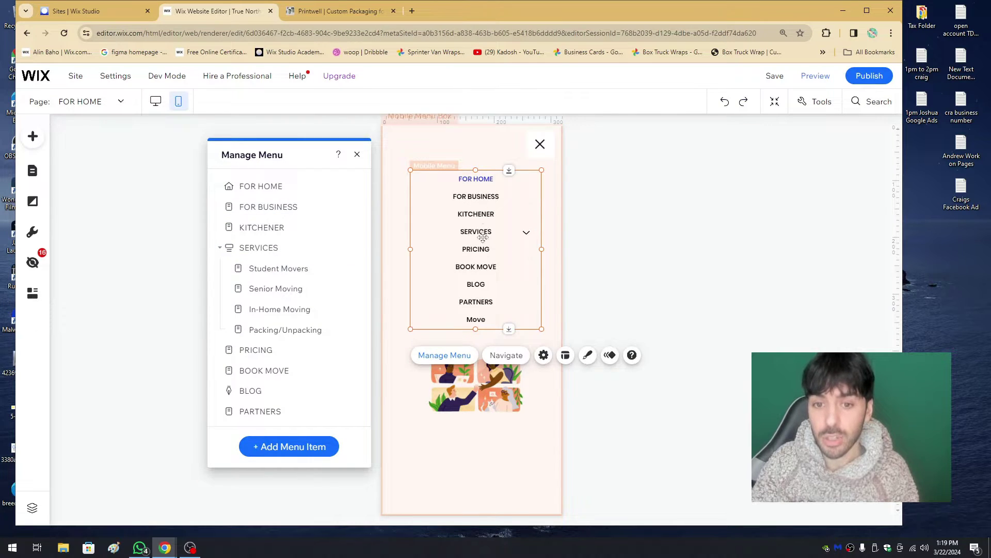
- Rename the FOR BUSINESS menu item with the presenter's first name followed by "'s New Menu Item", and move the link list slightly lower
left_click(357, 207)
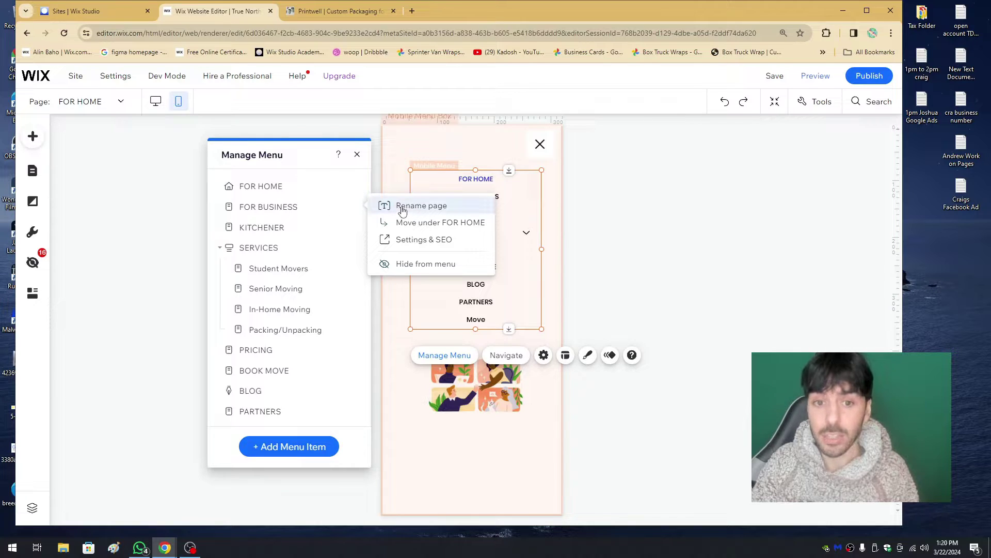
left_click(458, 205)
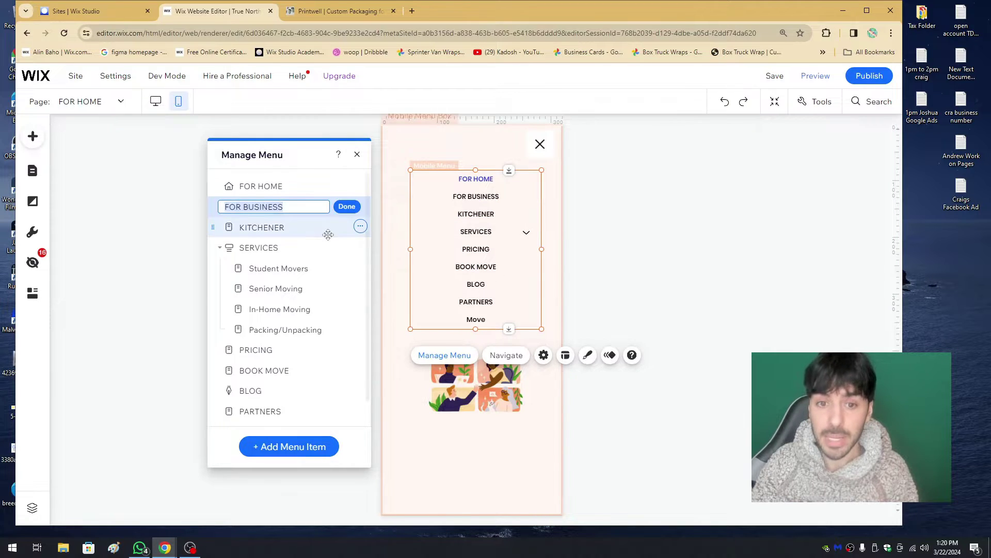
type("Alin's New")
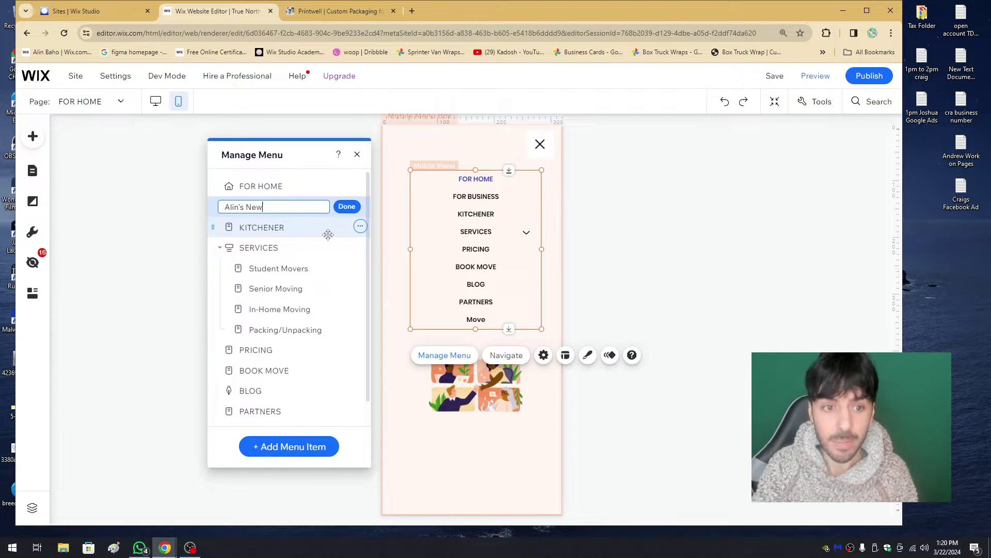
type(" Menu Item")
key("Return")
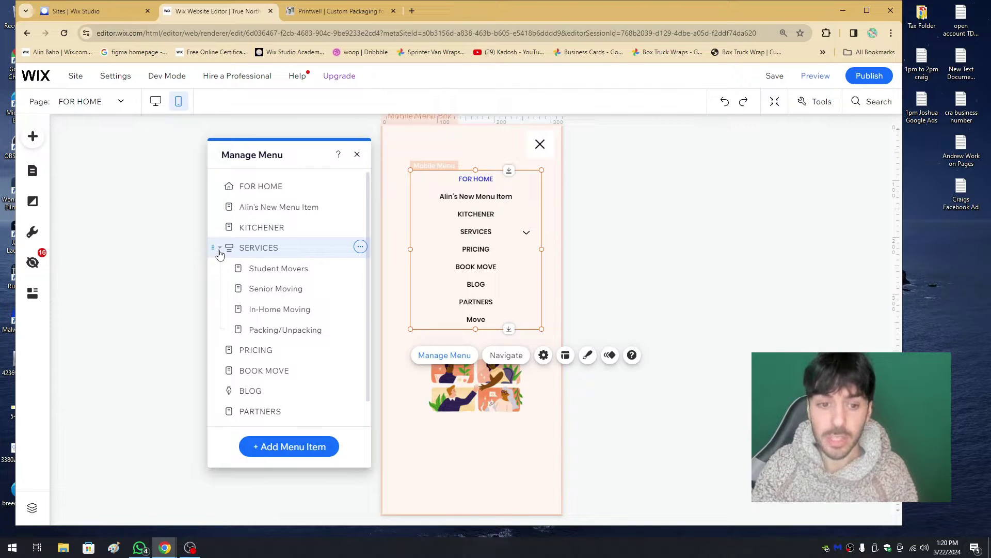
left_click(357, 155)
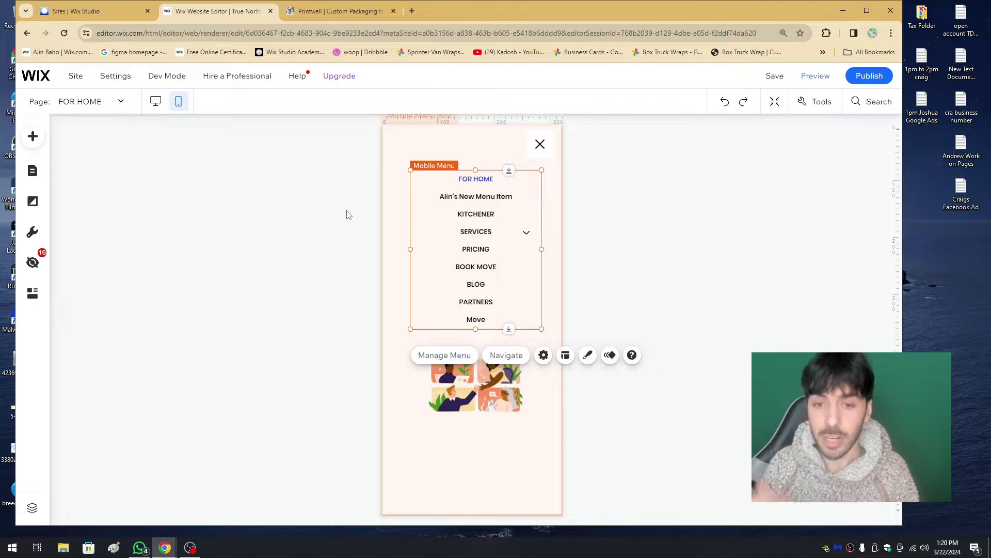
mouse_move(467, 193)
left_mouse_down()
mouse_move(420, 201)
mouse_move(470, 212)
left_mouse_up()
- Try a different theme color for the mobile menu box background, and undo the change
left_click(404, 208)
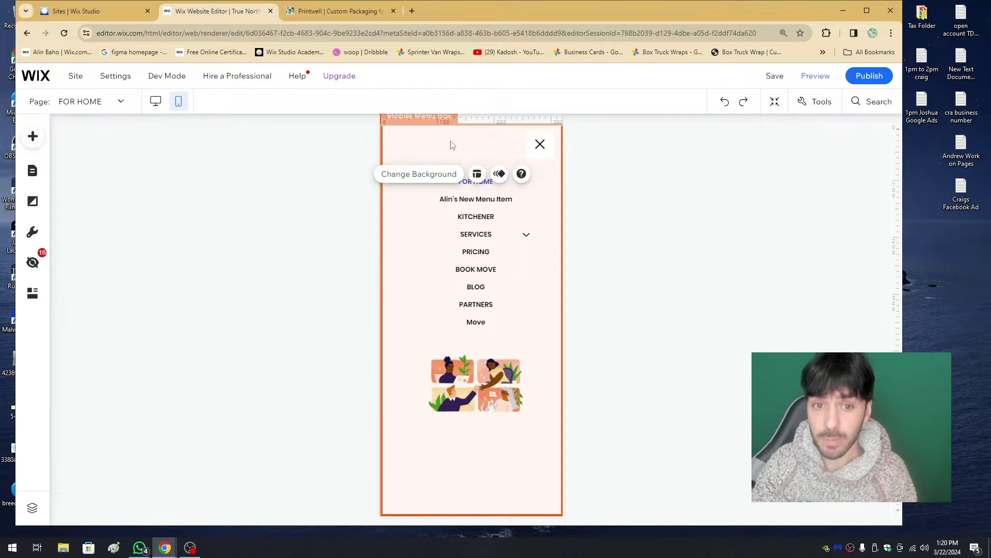
left_click(408, 175)
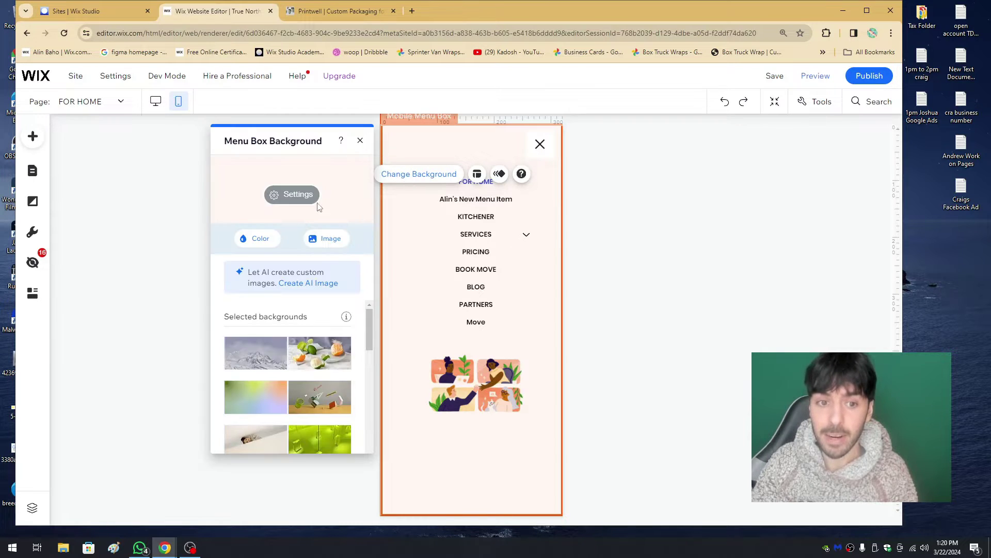
left_click(258, 238)
left_click(359, 363)
key("ctrl+z")
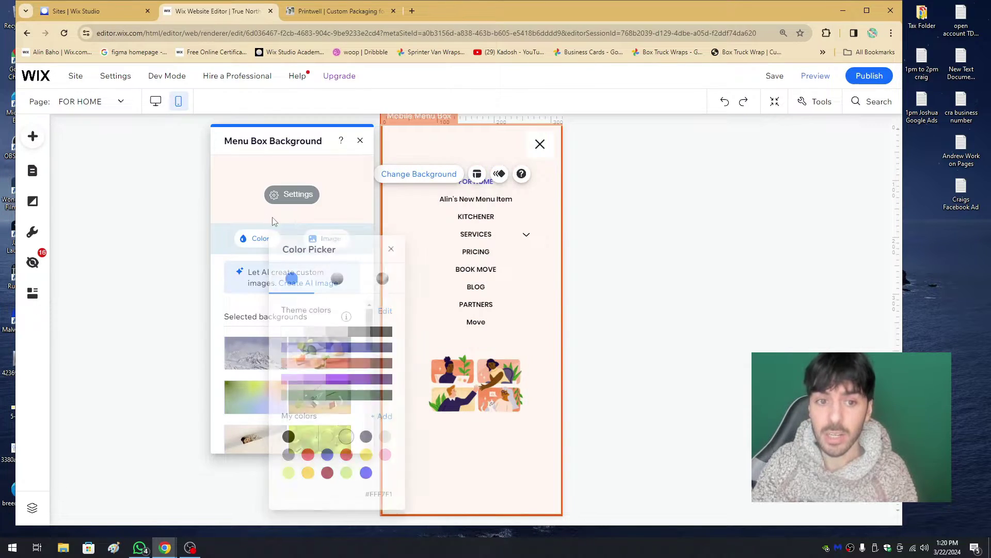
left_click(391, 248)
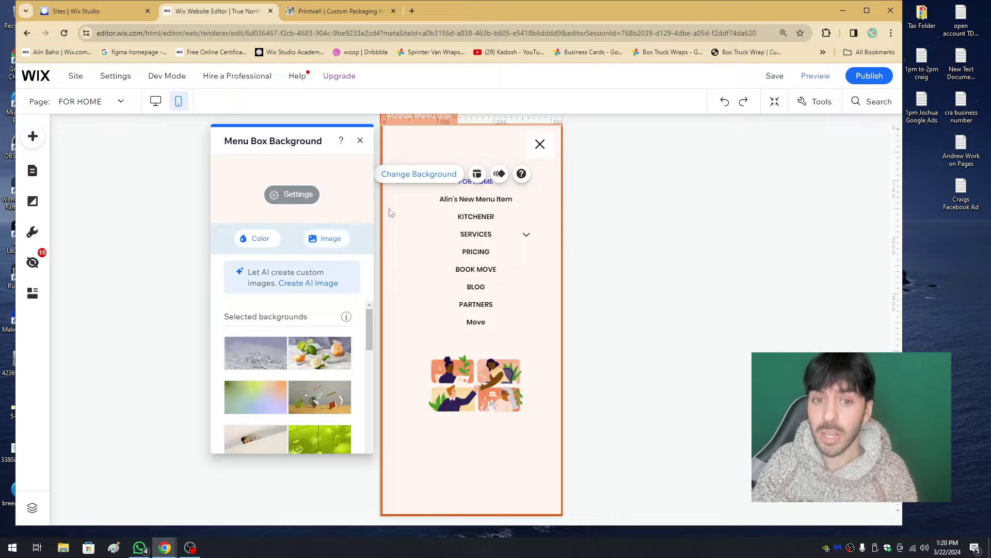
- View the opacity and color settings of the mobile menu box background
left_click(292, 194)
mouse_move(291, 218)
left_mouse_down()
mouse_move(248, 221)
mouse_move(310, 219)
left_mouse_up()
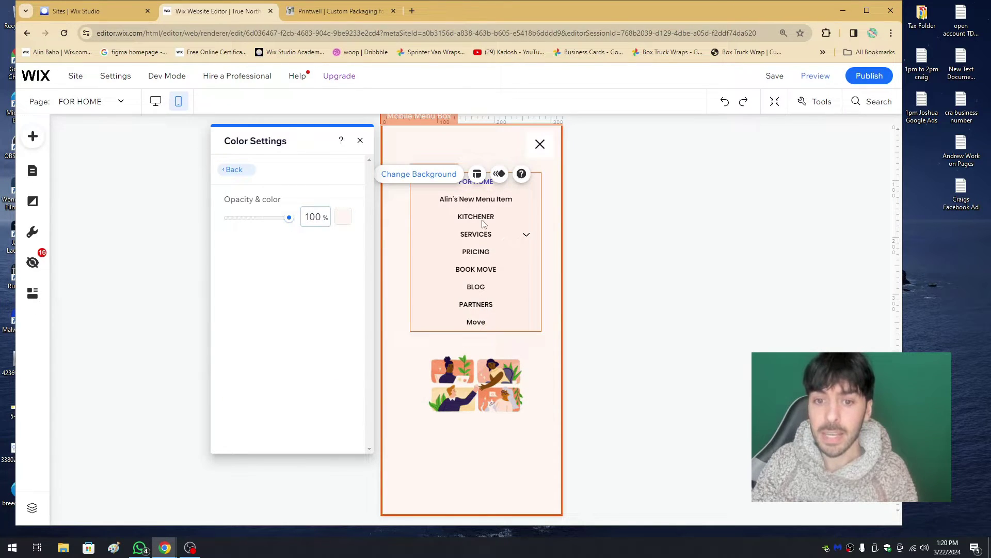
- Try the Left and Right layouts for the mobile menu box, then widen the box and undo the widening
left_click(477, 175)
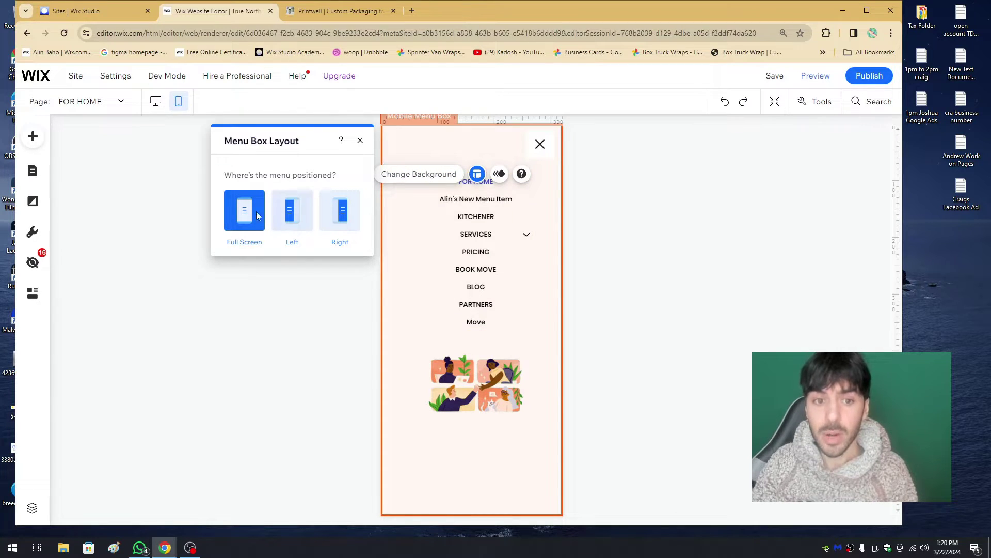
left_click(292, 212)
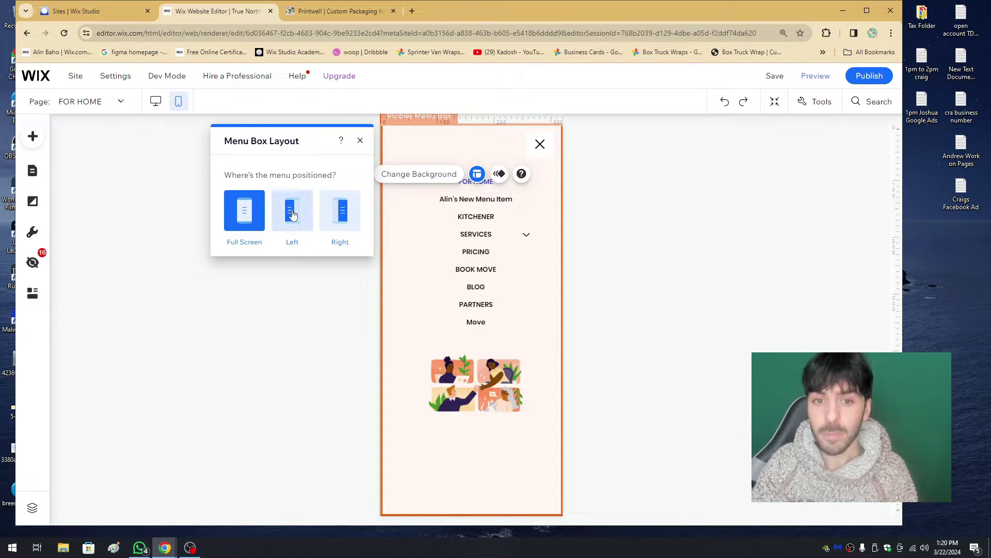
left_click(341, 212)
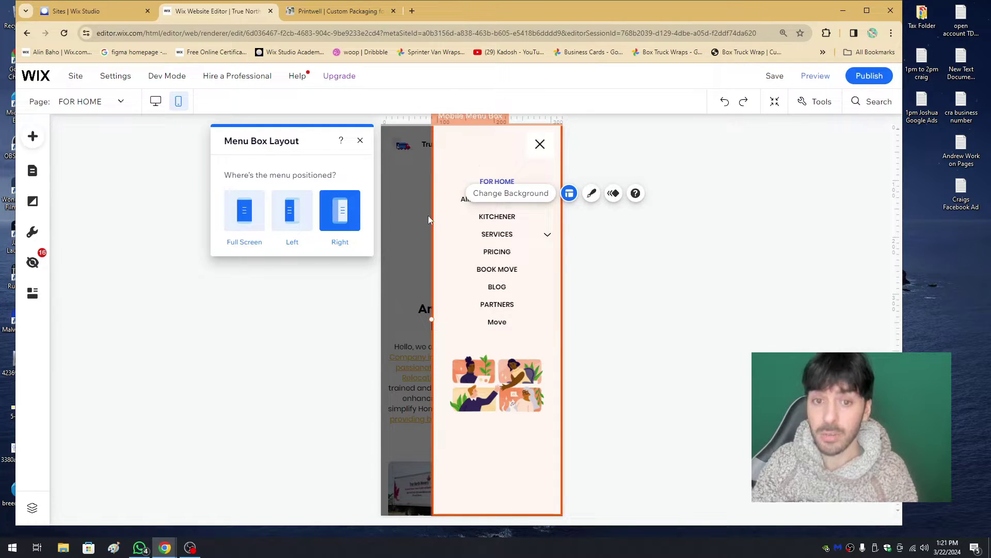
left_click_drag(432, 319, 401, 317)
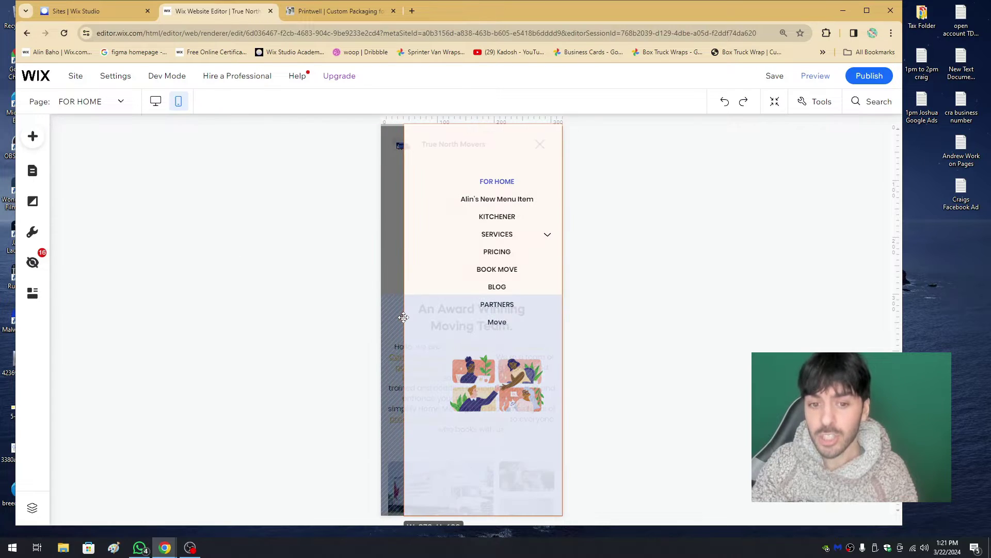
key("ctrl+z")
- Resize the page link list inside the mobile menu box and move it slightly lower
left_click_drag(463, 316, 465, 322)
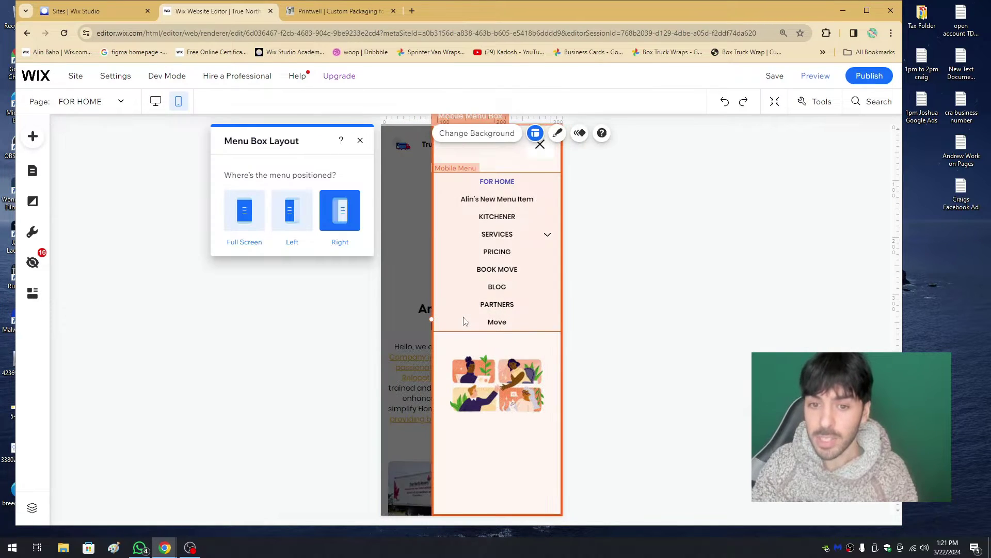
mouse_move(506, 253)
left_mouse_down()
mouse_move(488, 245)
mouse_move(453, 259)
mouse_move(509, 255)
left_mouse_up()
left_click_drag(430, 261, 492, 249)
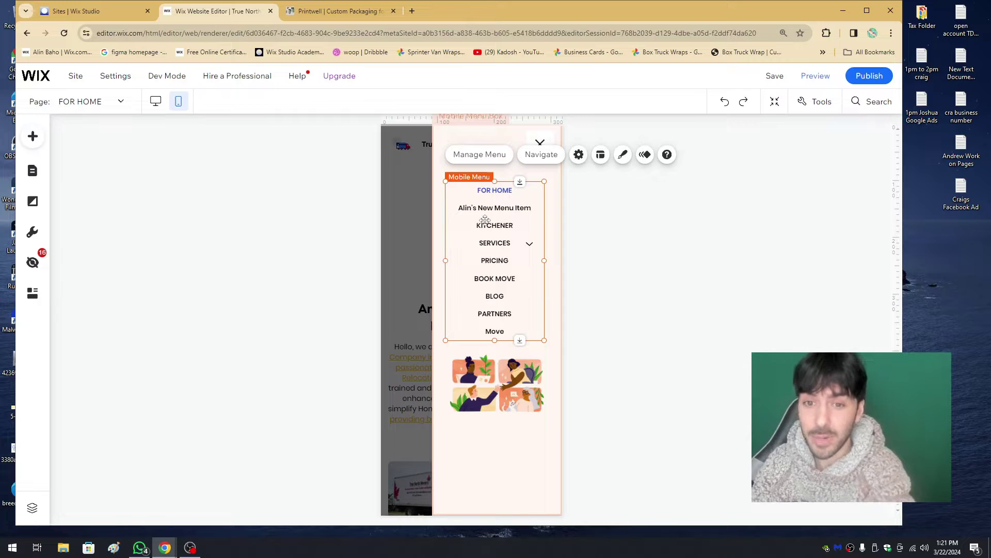
mouse_move(447, 261)
left_mouse_down()
mouse_move(354, 263)
mouse_move(443, 258)
left_mouse_up()
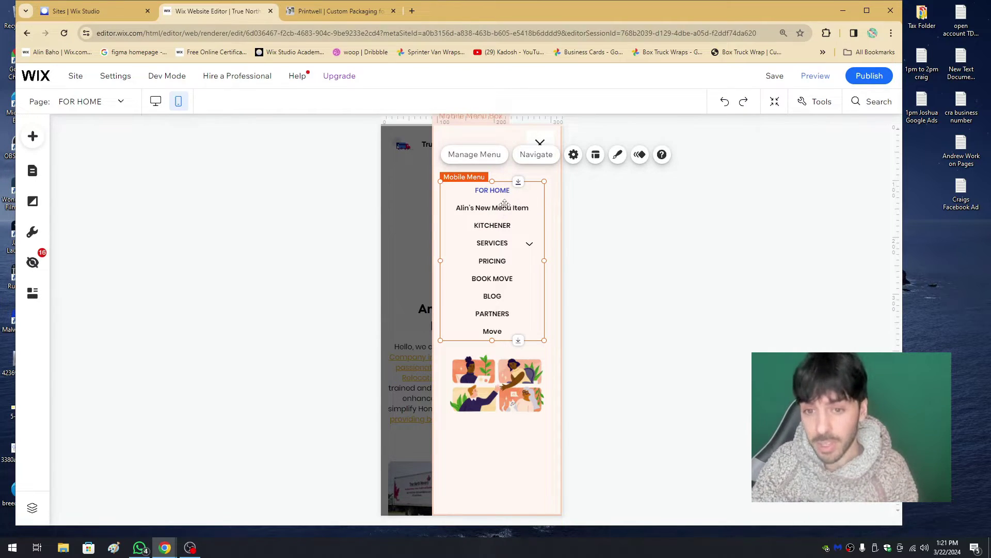
left_click_drag(441, 260, 397, 261)
mouse_move(474, 241)
left_mouse_down()
mouse_move(501, 238)
mouse_move(492, 239)
left_mouse_up()
- Switch the menu box to the Left layout and narrow the page link list to the width of the box
left_click(492, 177)
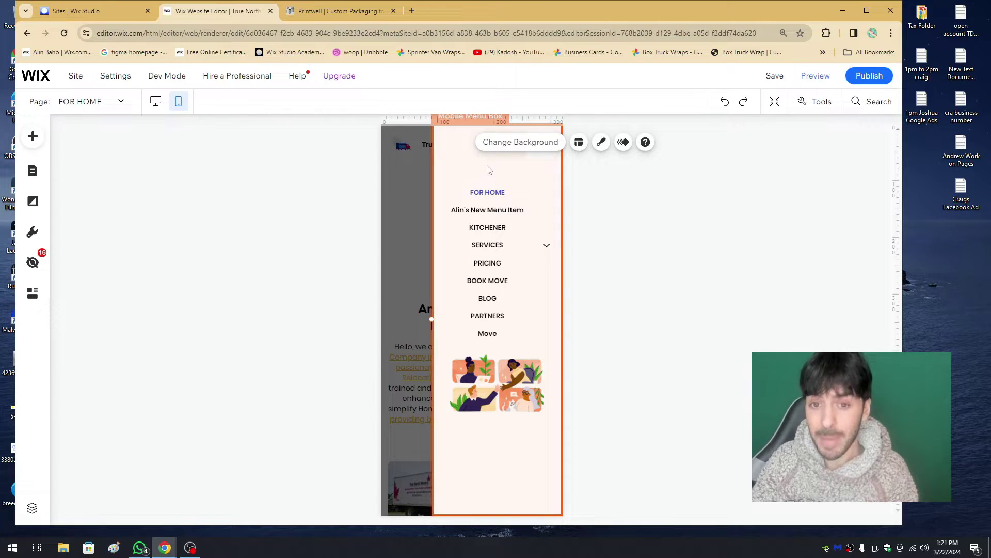
left_click(579, 142)
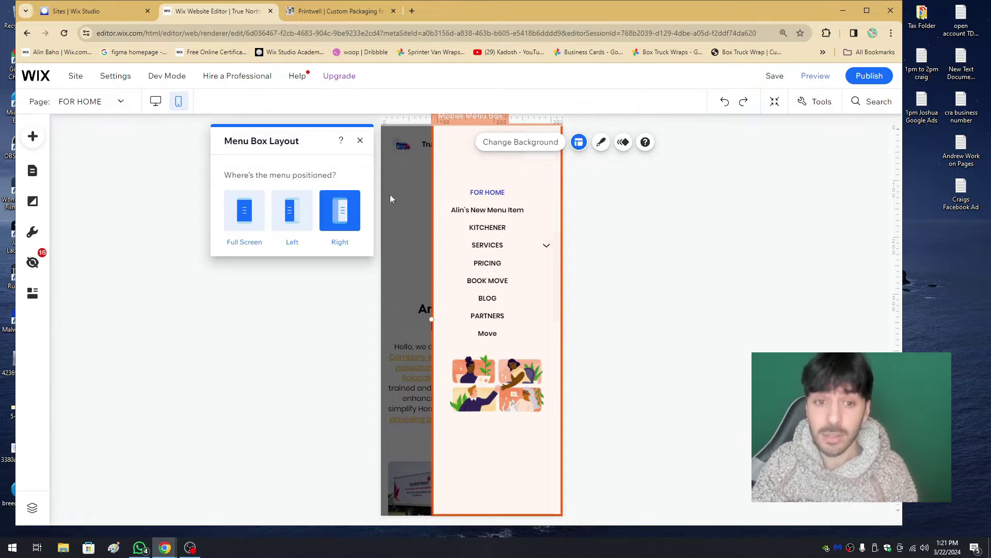
left_click(291, 222)
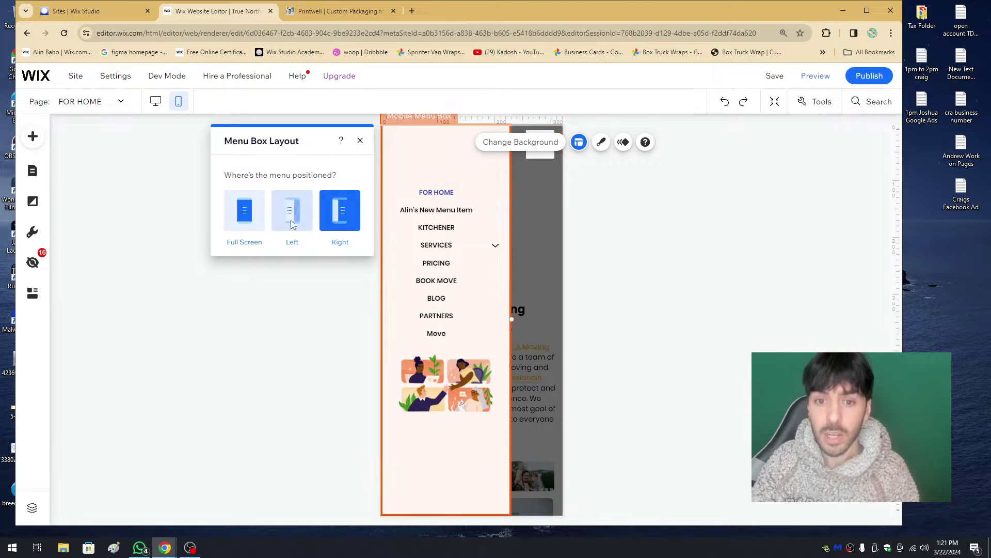
left_click(392, 256)
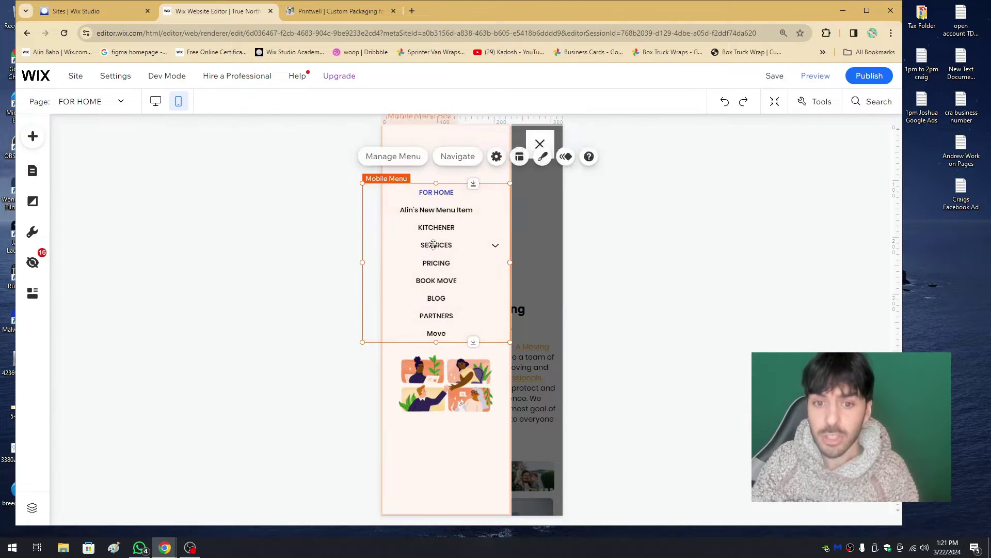
left_click_drag(362, 263, 381, 263)
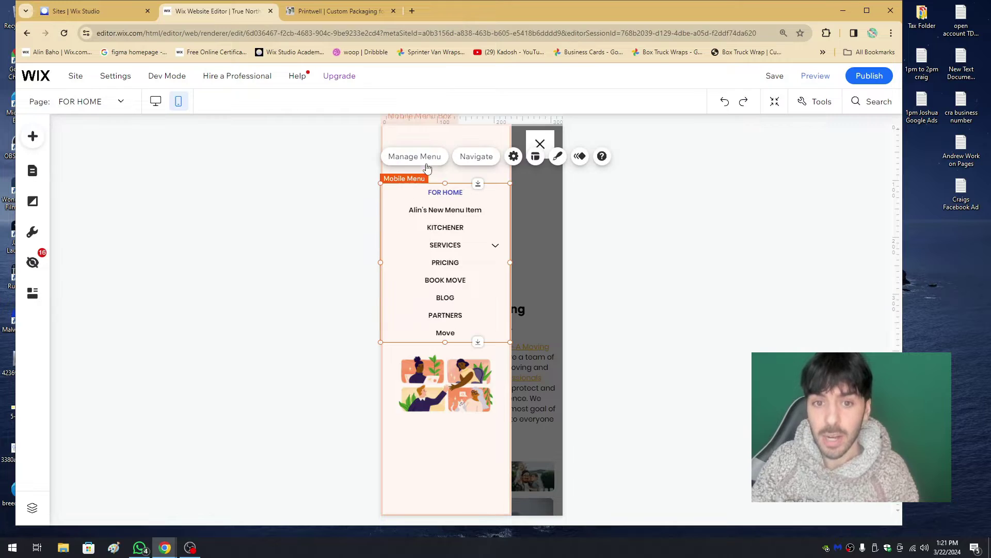
- Set the menu box layout to Full Screen and stretch the page link list across its full width
left_click(535, 156)
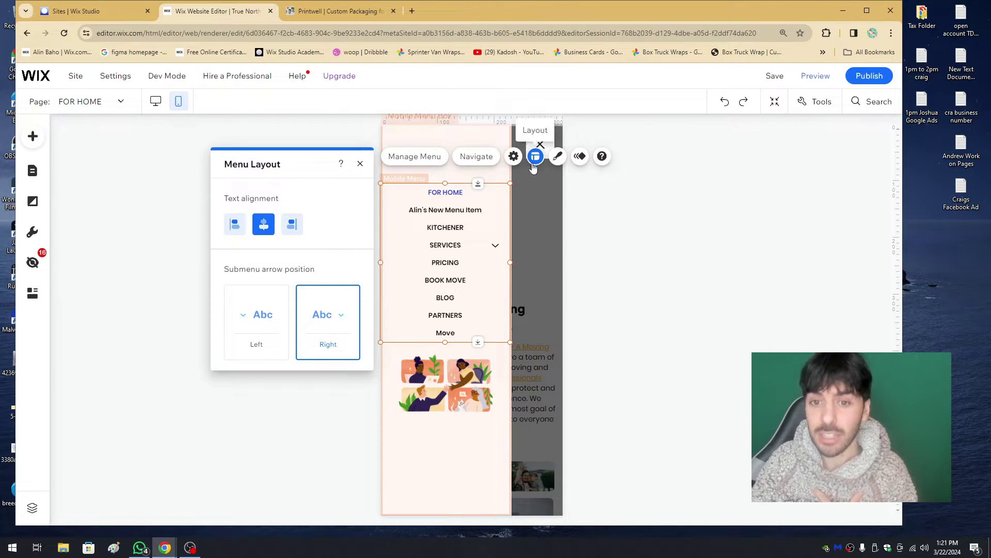
left_click(538, 147)
left_click(573, 143)
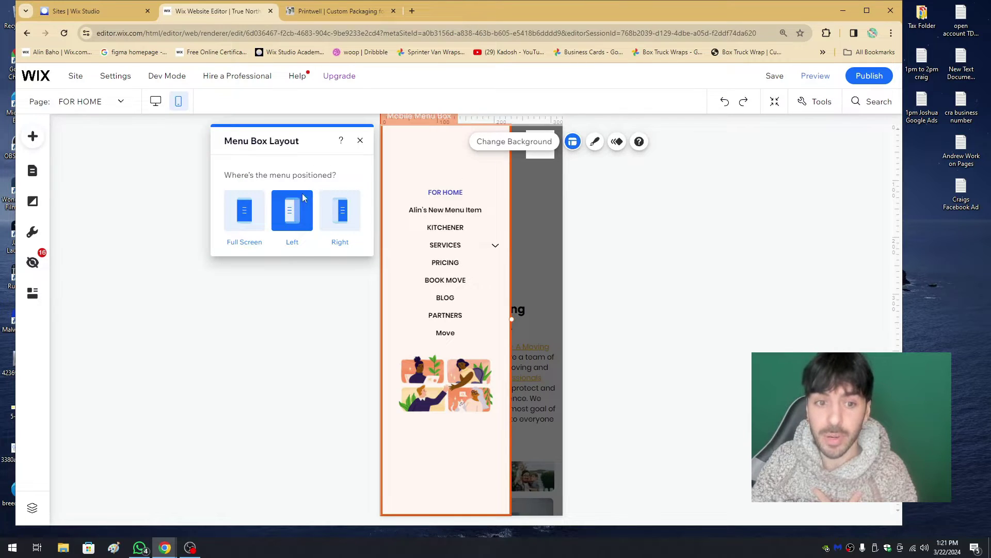
left_click(251, 214)
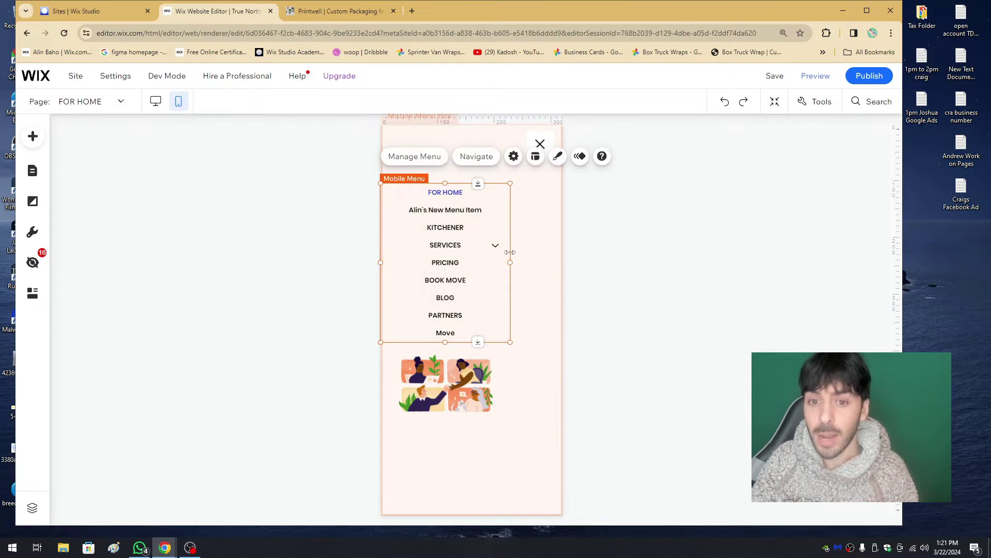
left_click_drag(510, 262, 562, 262)
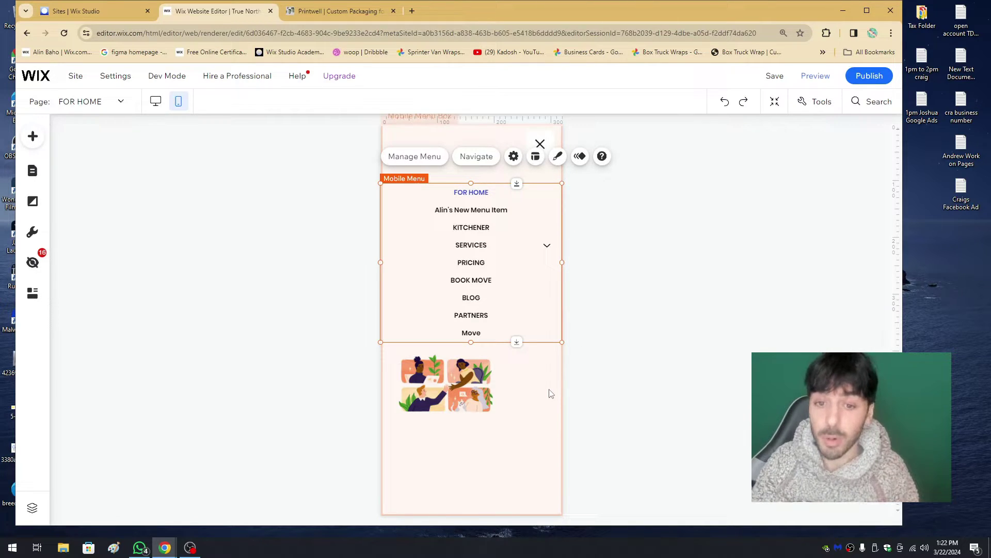
- Center the illustration below the page links and nudge the link list slightly up
left_click(534, 395)
left_click(452, 385)
left_click_drag(452, 385, 481, 389)
left_click_drag(484, 262, 485, 260)
left_click(596, 294)
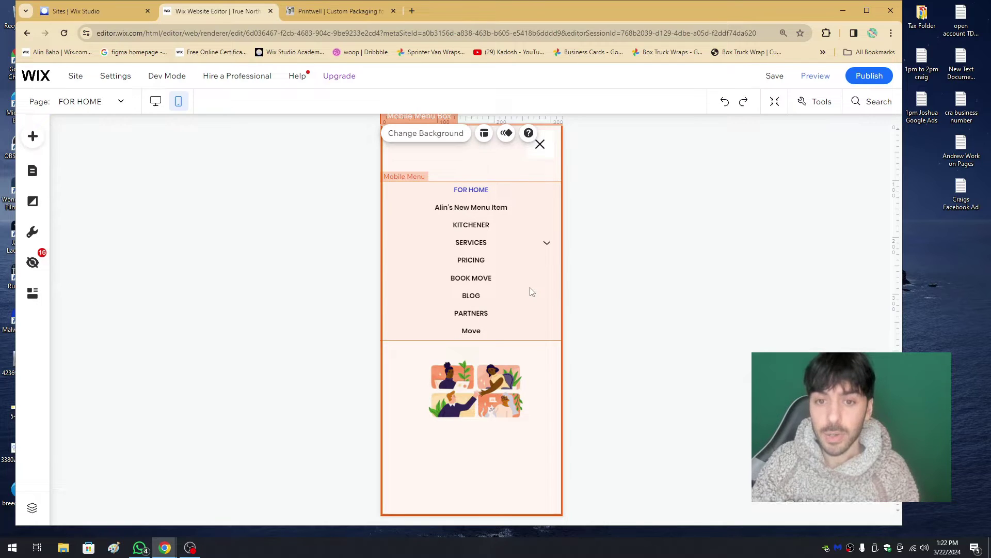
- Bring up Manage Menu for the link list and hide the custom-named New Menu Item and KITCHENER from the menu
left_click(491, 235)
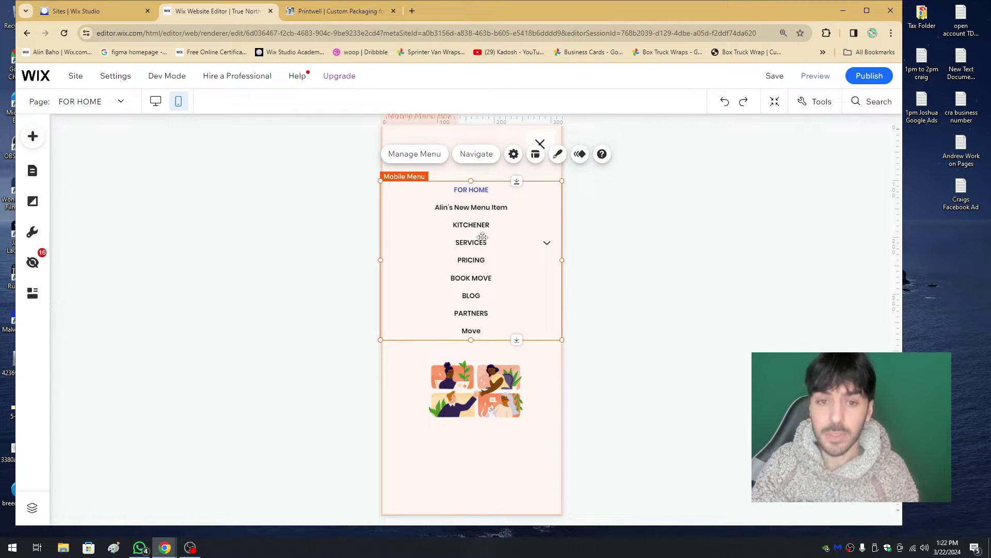
left_click(422, 156)
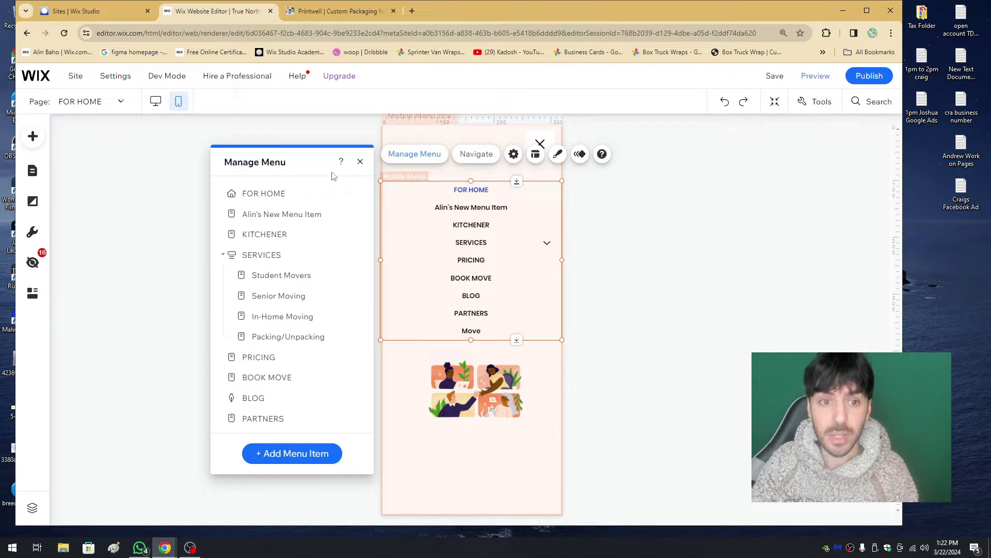
left_click(363, 214)
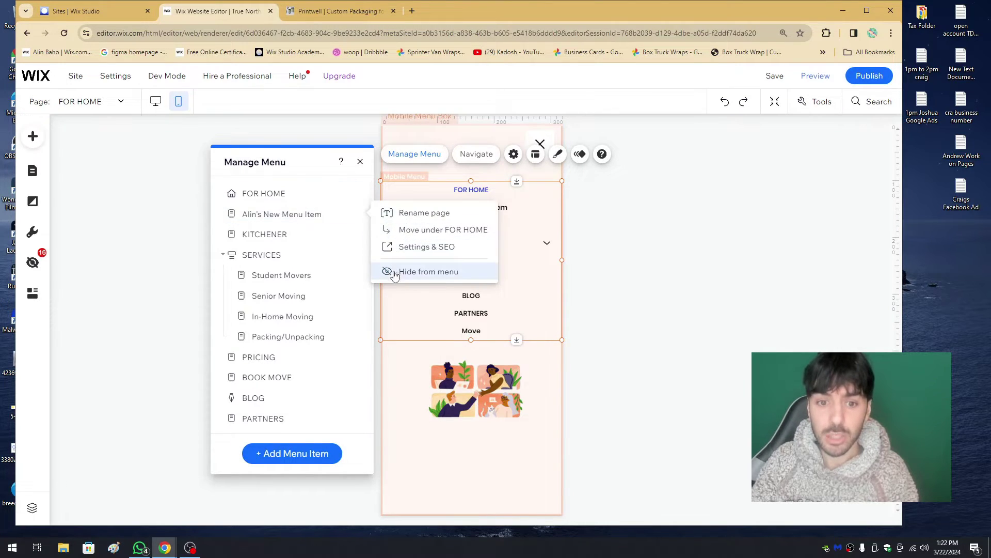
left_click(390, 271)
left_click(364, 214)
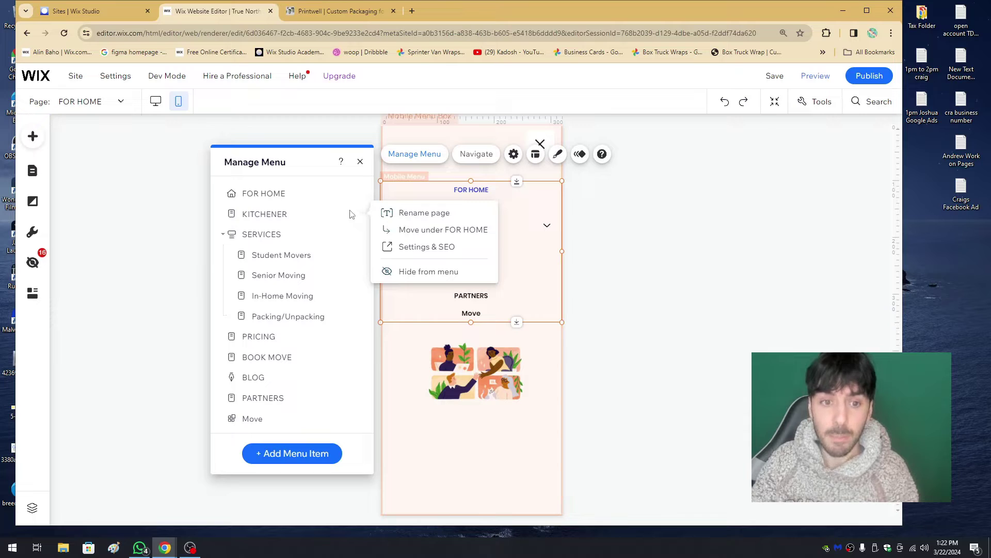
left_click(363, 214)
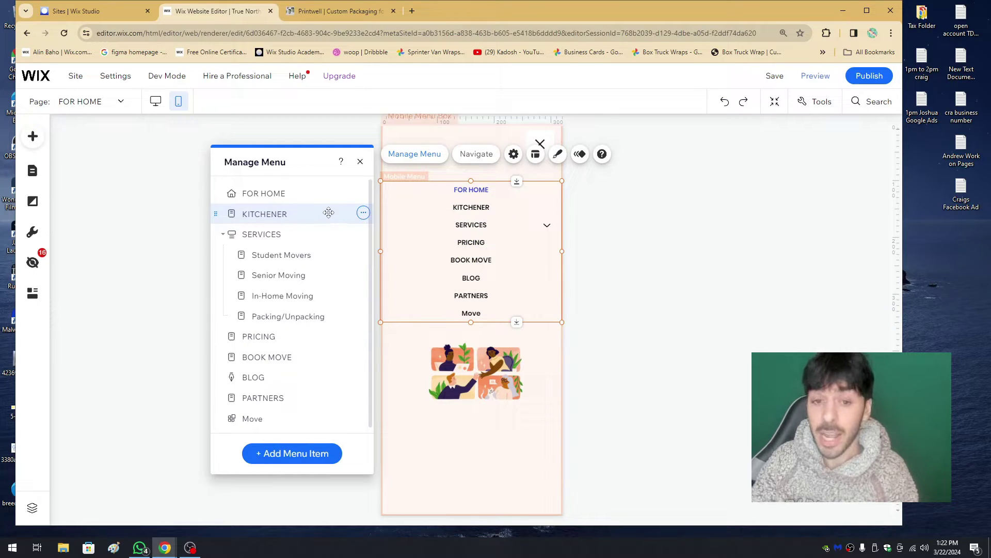
left_click(363, 214)
left_click(406, 271)
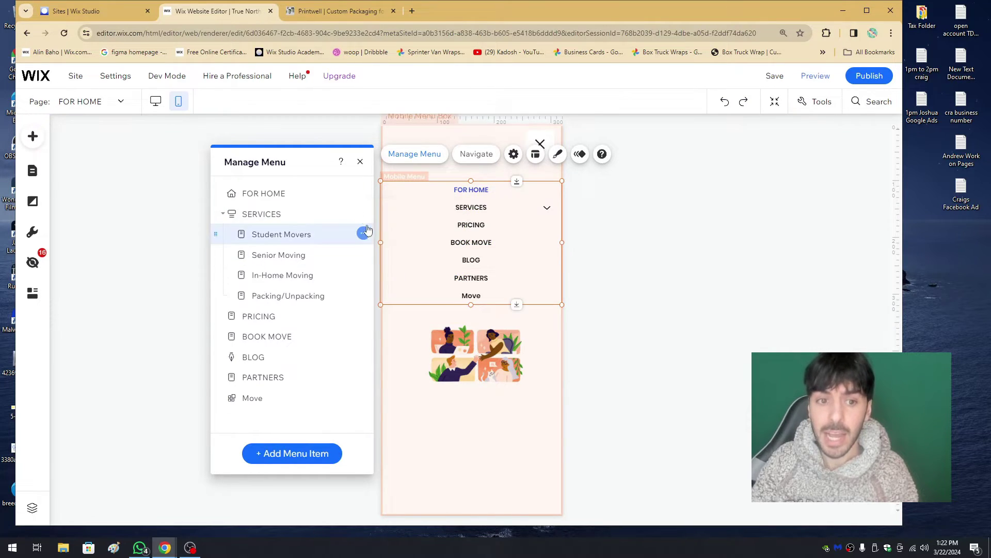
- Take SERVICES and its pages Student Movers, Senior Moving, In-Home Moving and Packing/Unpacking out of the menu
left_click(363, 215)
left_click(403, 270)
left_click(363, 214)
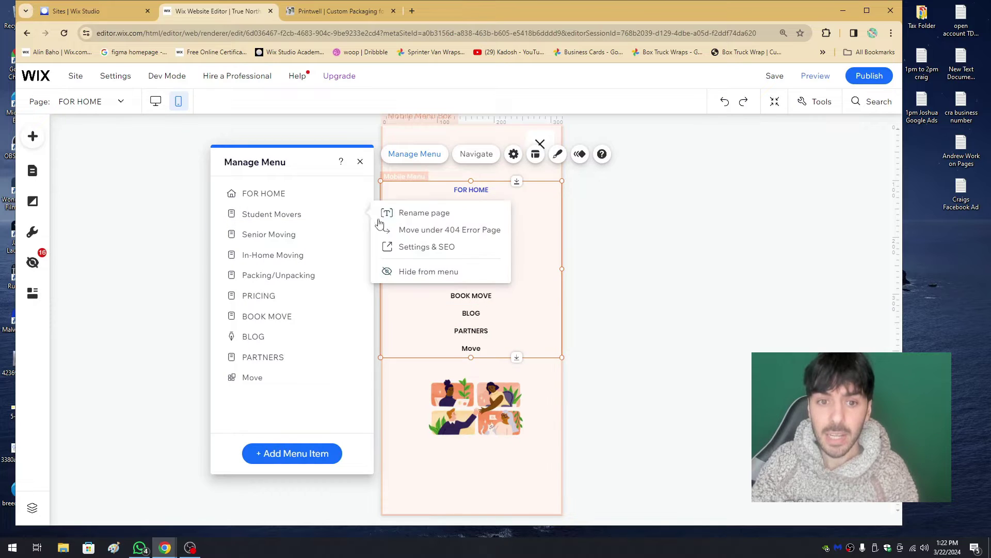
left_click(397, 268)
left_click(363, 214)
left_click(405, 271)
left_click(363, 215)
left_click(406, 271)
left_click(363, 214)
left_click(405, 271)
- Hide the PRICING, BOOK MOVE, BLOG and PARTNERS items from the menu
left_click(363, 214)
left_click(402, 270)
left_click(363, 214)
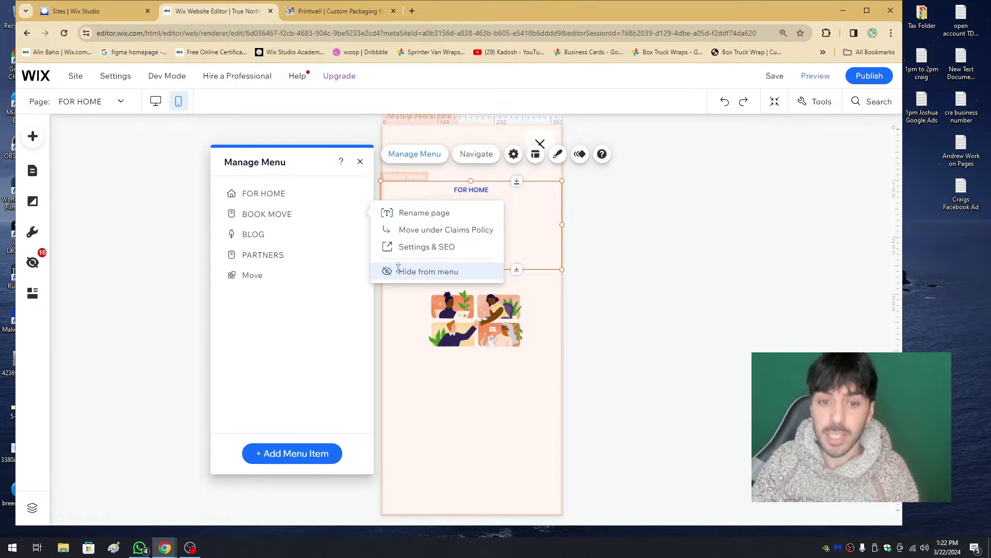
left_click(403, 270)
left_click(363, 214)
left_click(402, 271)
left_click(363, 214)
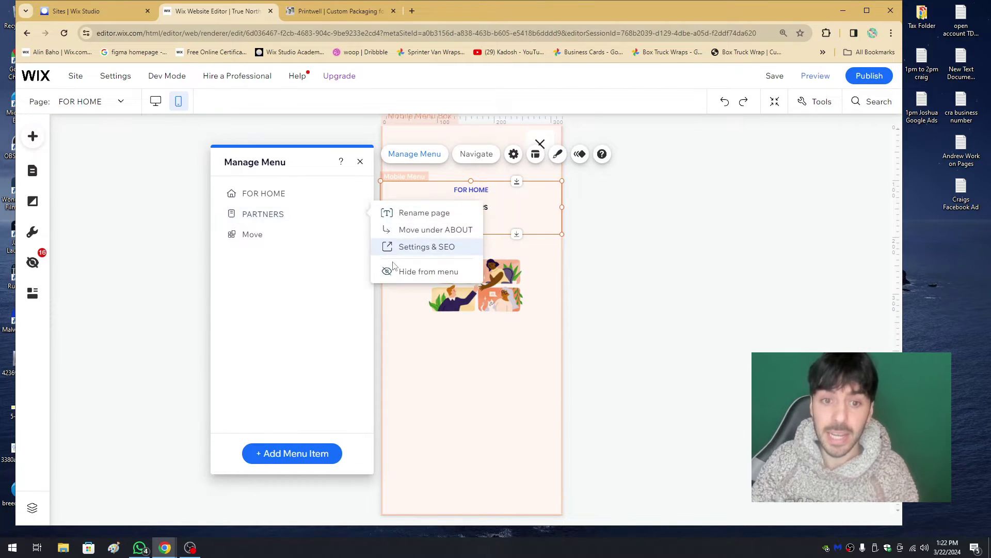
left_click(403, 270)
- Look at the Customise mega menu on the Printwell website, and return to the Wix editor
left_click(348, 10)
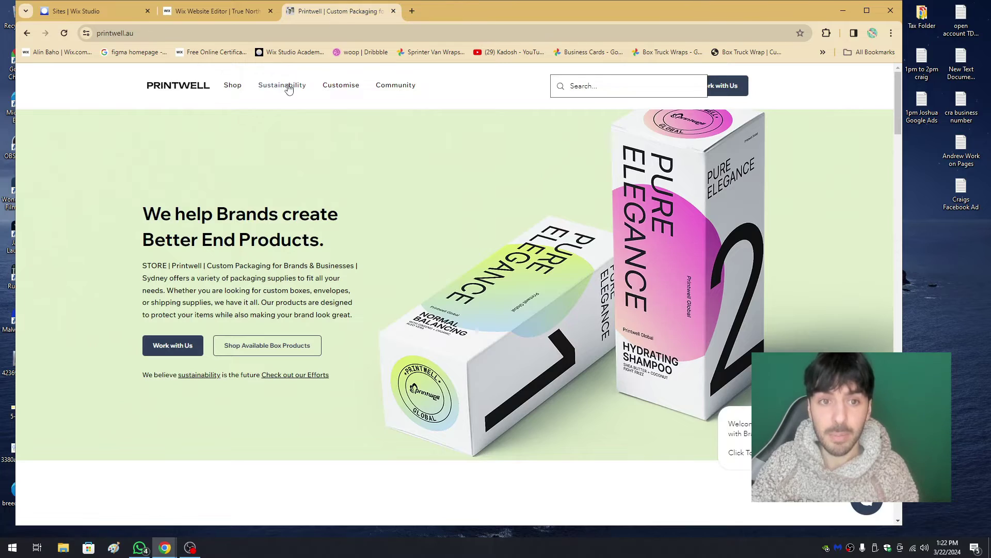
mouse_move(335, 88)
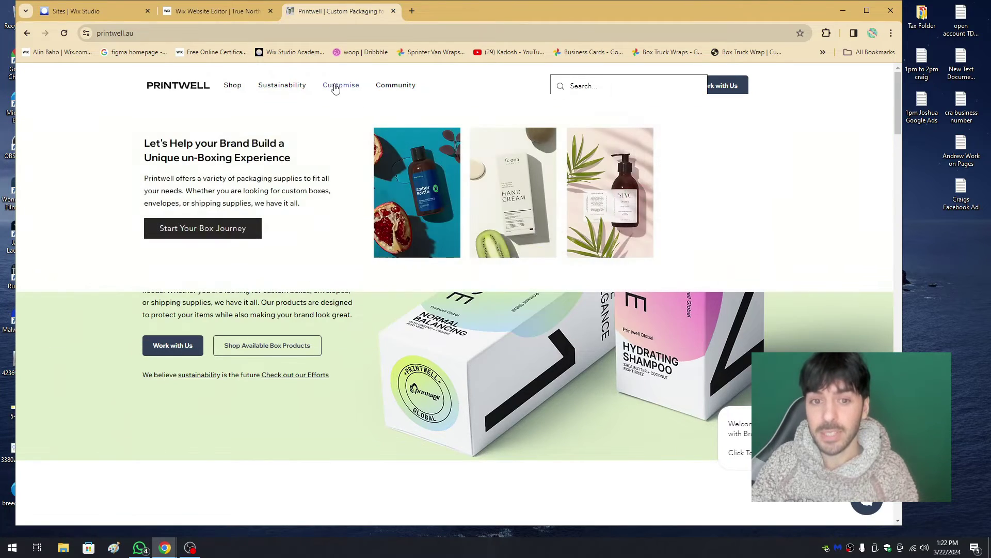
left_click(247, 19)
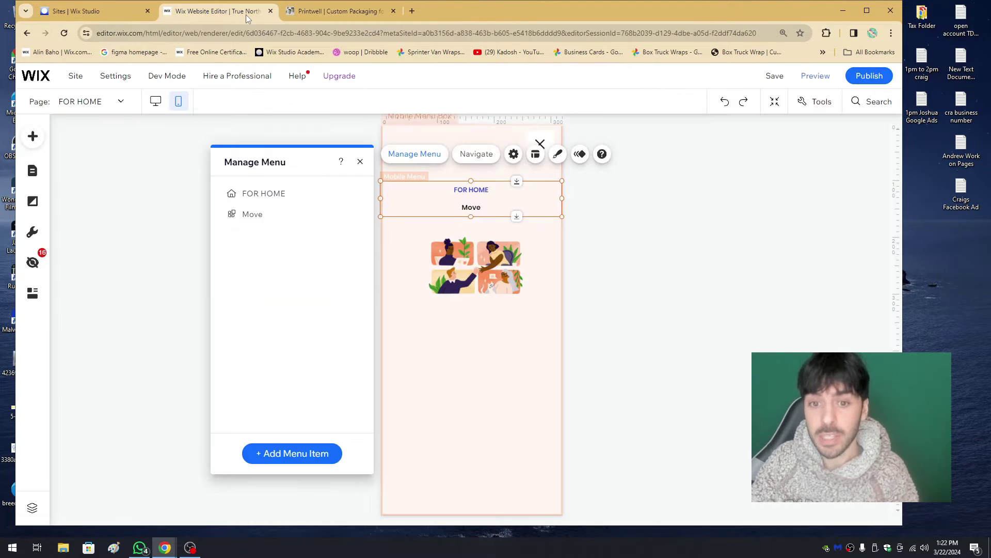
- Remove the Move item from the menu and nudge the FOR HOME link list slightly up
left_click(363, 215)
left_click(405, 270)
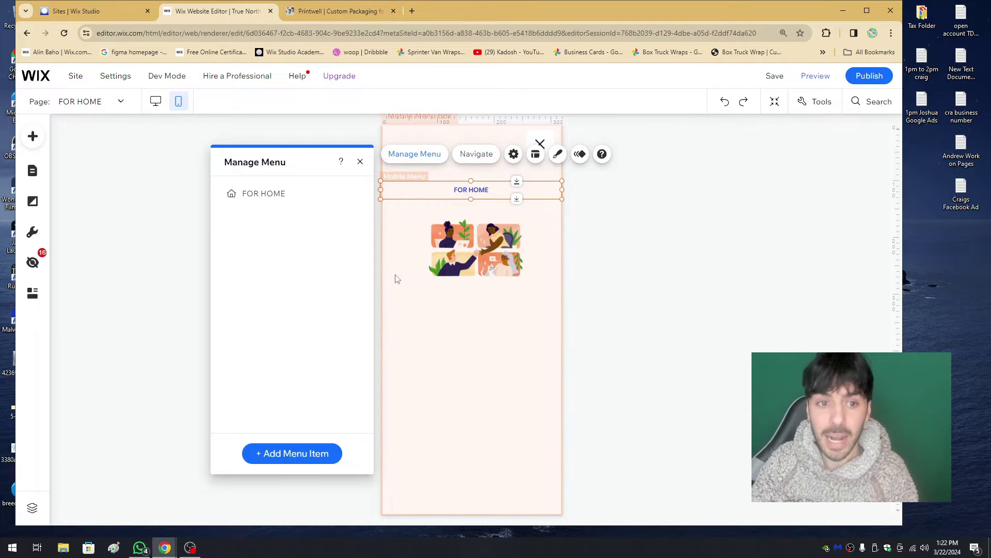
left_click(487, 304)
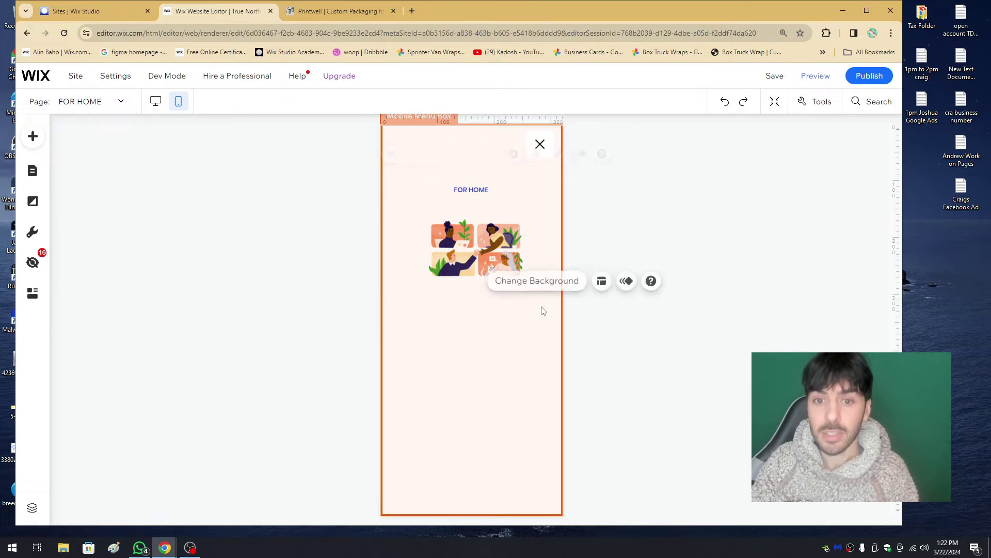
left_click(493, 194)
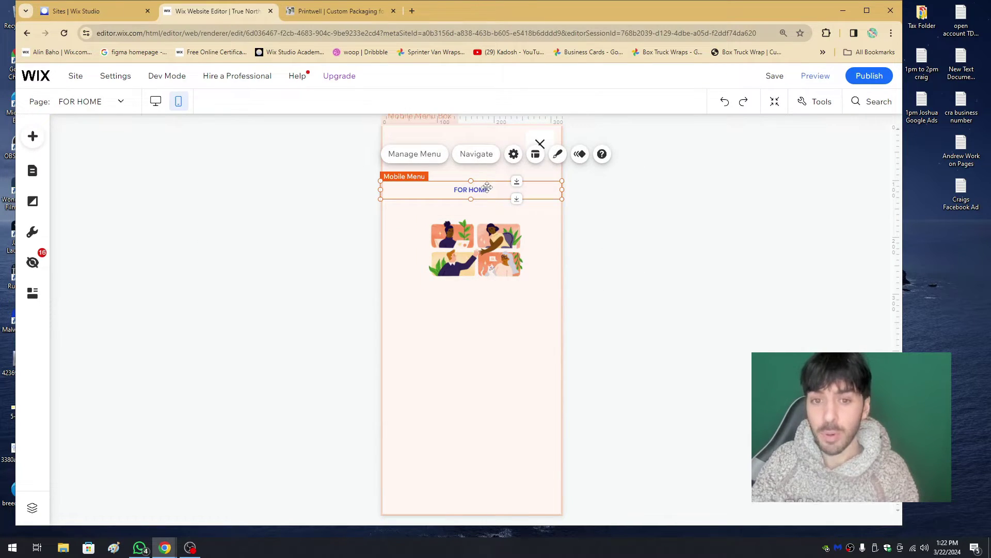
mouse_move(488, 186)
left_mouse_down()
mouse_move(478, 190)
mouse_move(491, 187)
left_mouse_up()
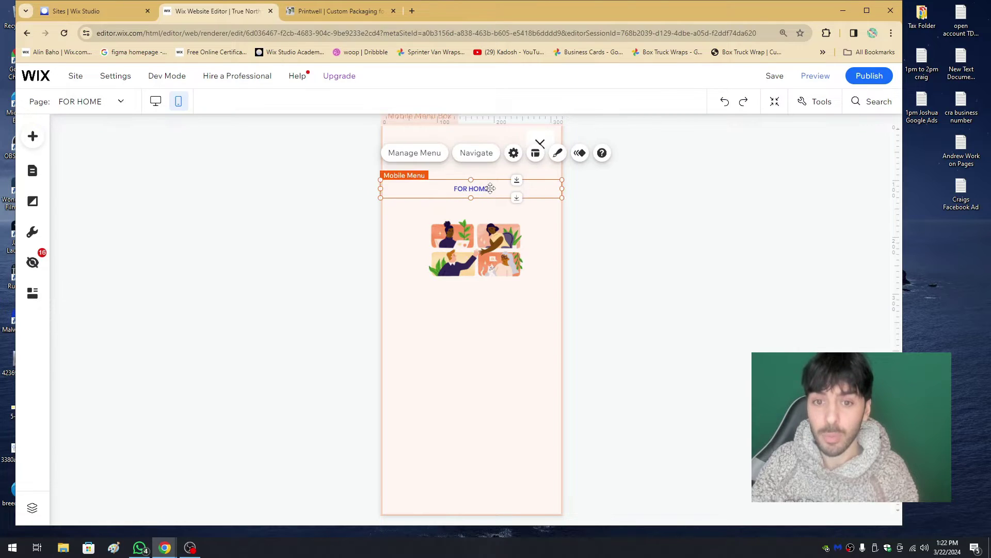
- Rename the FOR HOME menu item as HOME
double_click(455, 191)
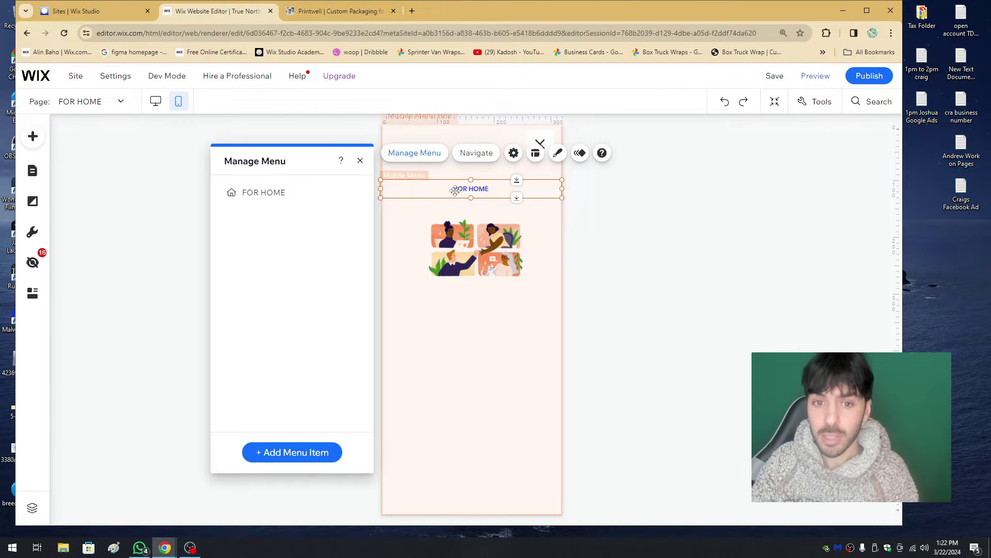
double_click(308, 192)
type("Welcome")
key("ctrl+a")
type("HO")
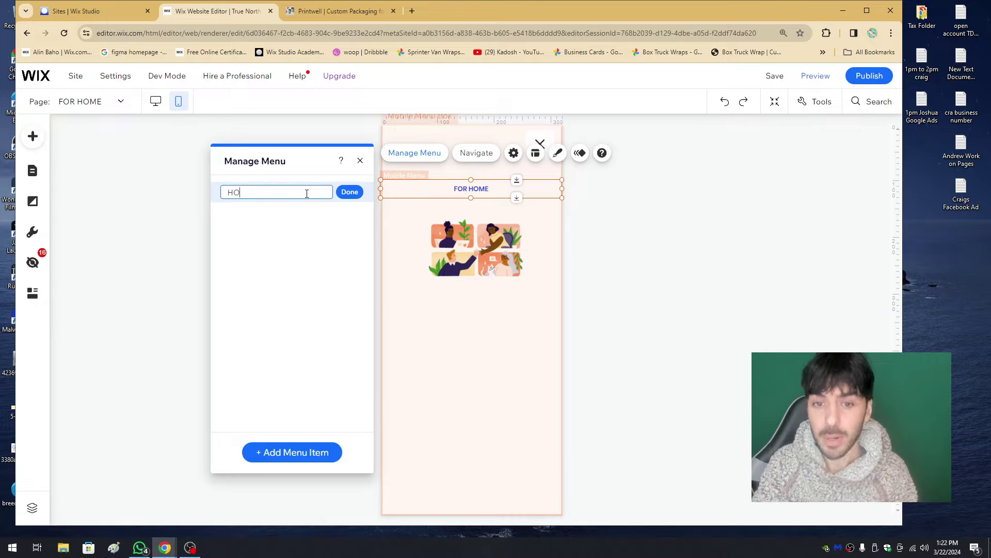
type("MME")
key("Return")
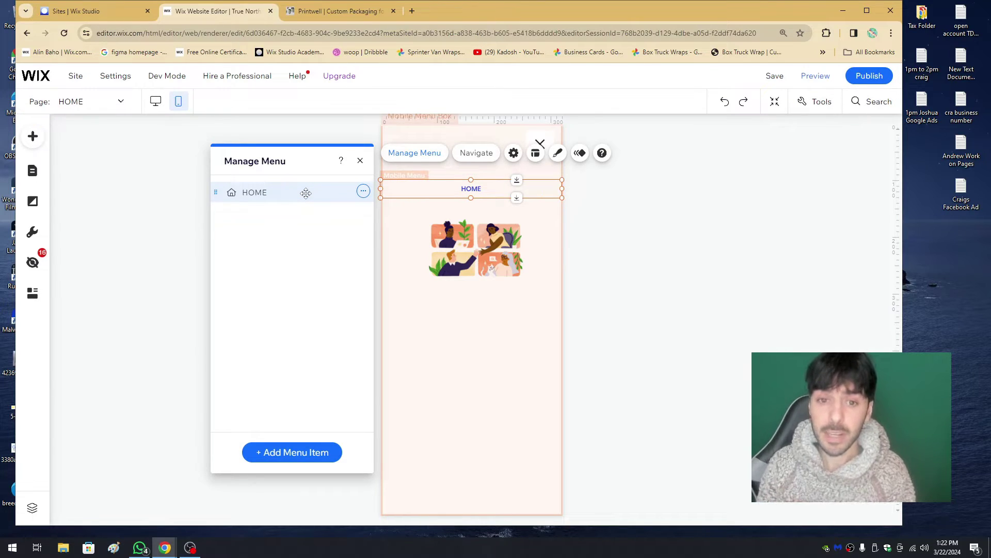
- Look through the Site Menu page list under Site Pages and Menu, and return to the mobile menu
left_click(34, 175)
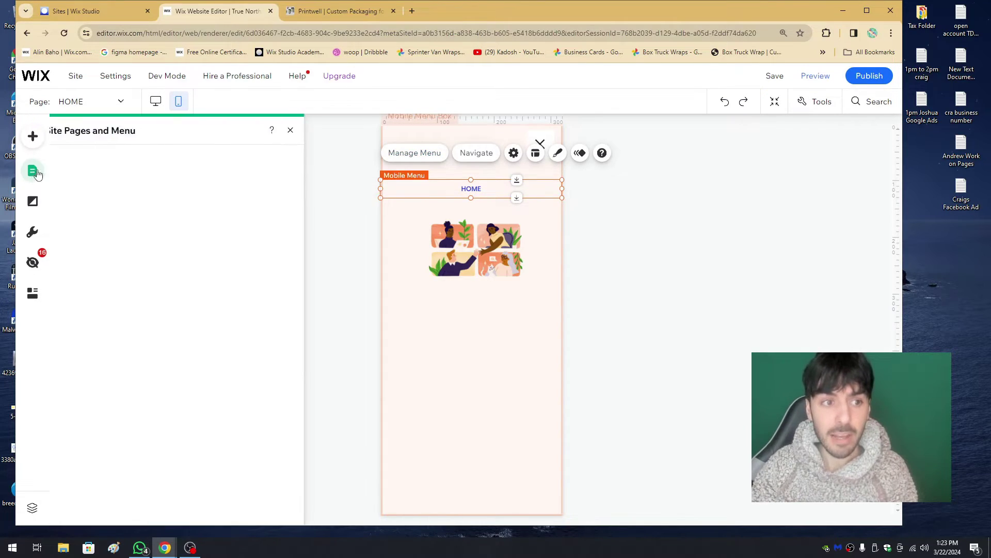
scroll(196, 209, "down", 4)
scroll(221, 274, "up", 4)
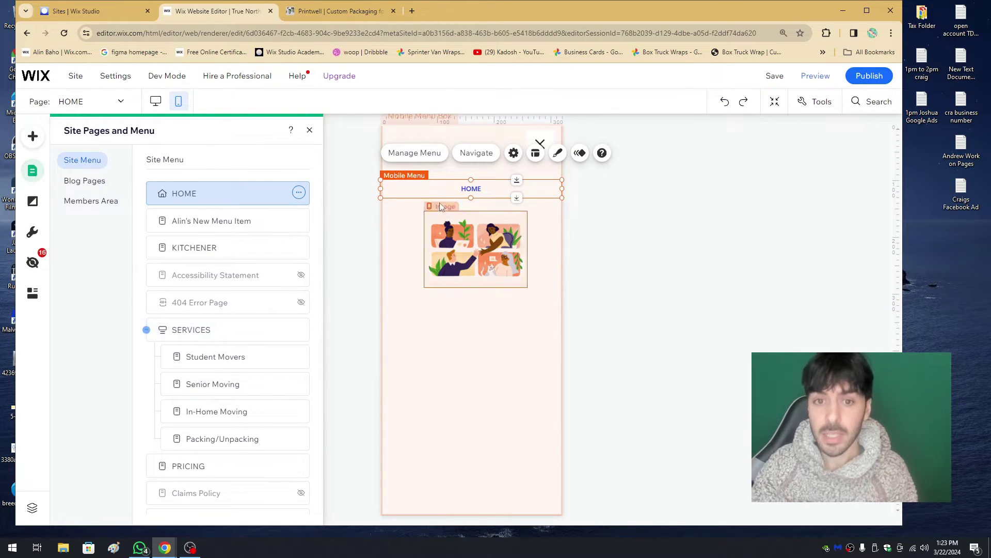
left_click(458, 188)
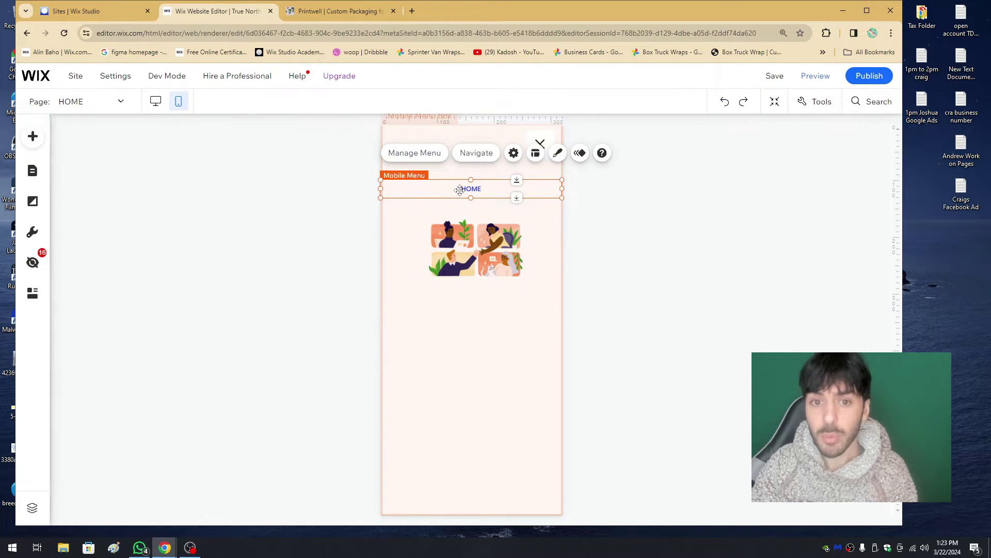
- Add the custom New Menu Item, Student Movers and Senior Moving site pages to the mobile menu
left_click(417, 158)
left_click_drag(303, 150, 290, 148)
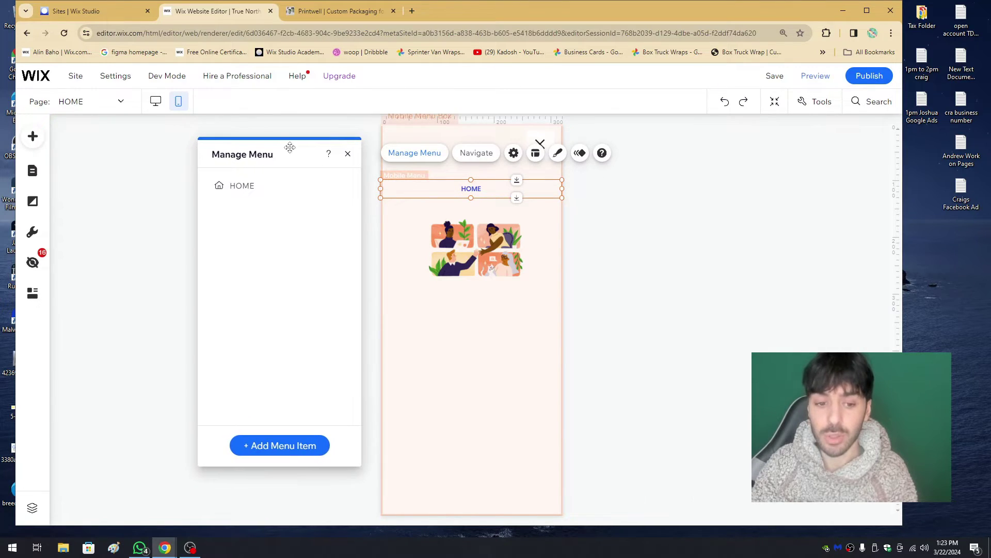
left_click(277, 448)
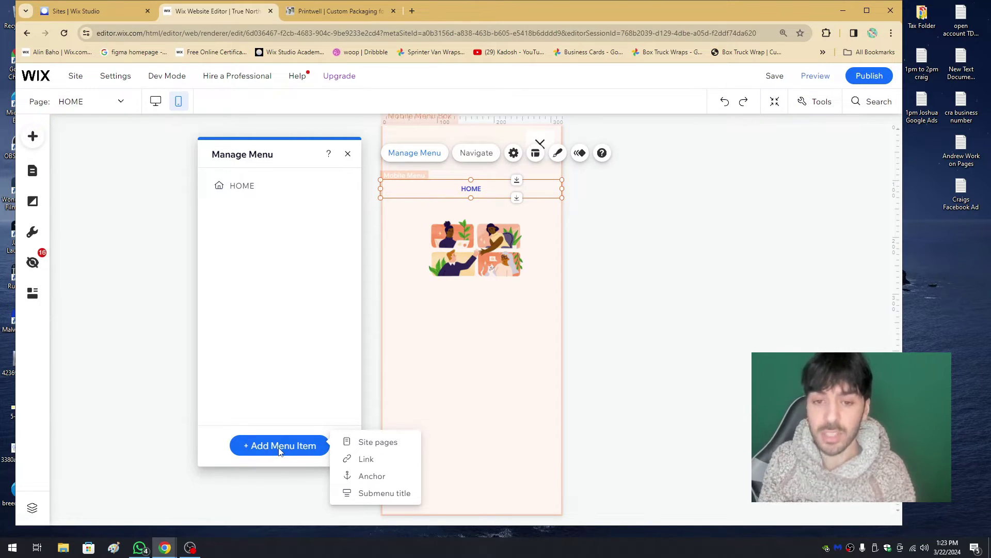
left_click(367, 445)
left_click(216, 231)
scroll(237, 305, "down", 1)
left_click(219, 288)
left_click(217, 271)
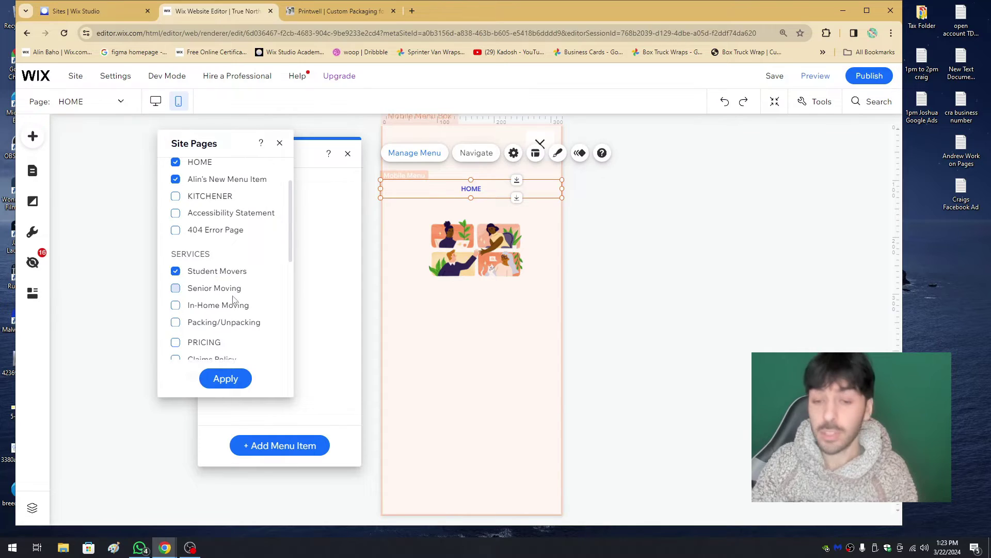
left_click(235, 380)
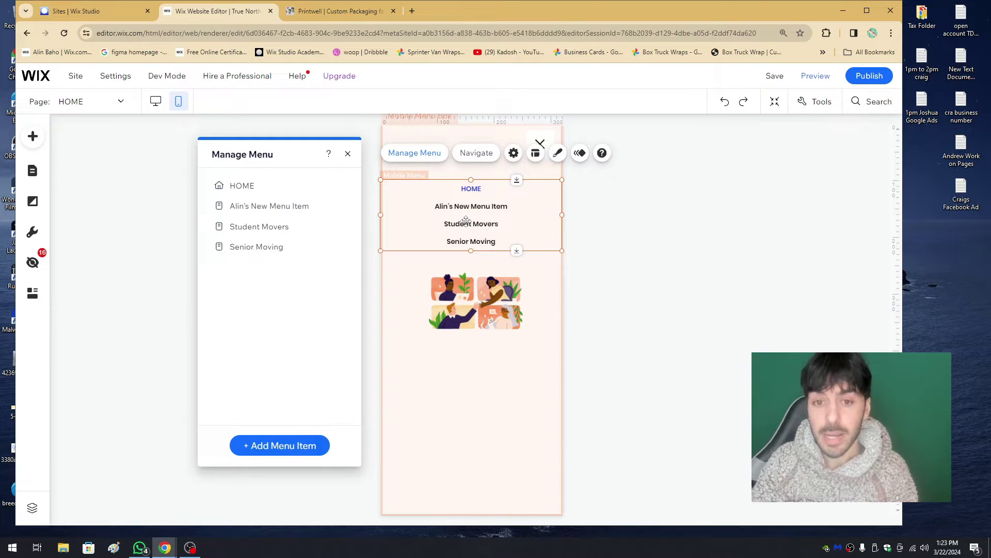
left_click_drag(259, 227, 239, 206)
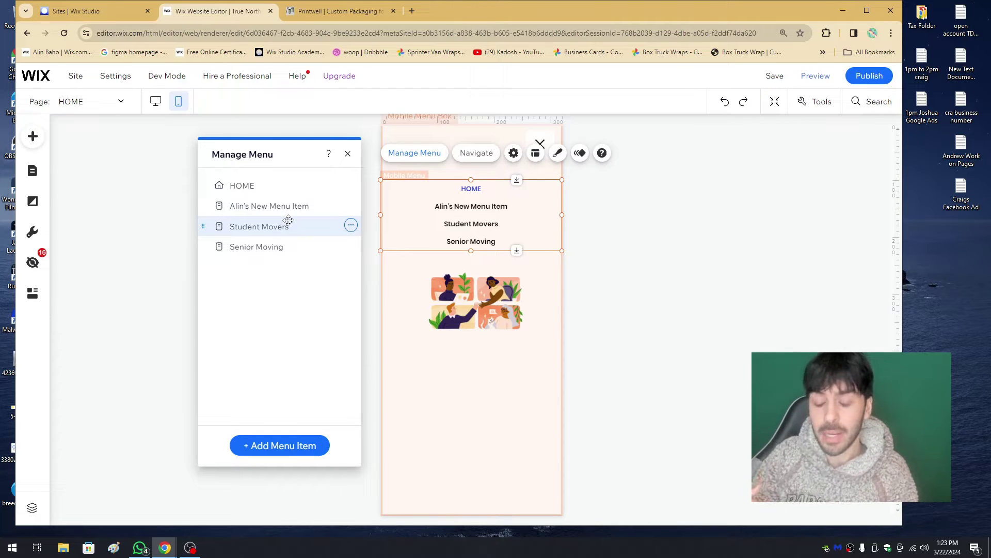
- Add a submenu title named Our Drop Down Menu to the mobile menu
left_click(279, 447)
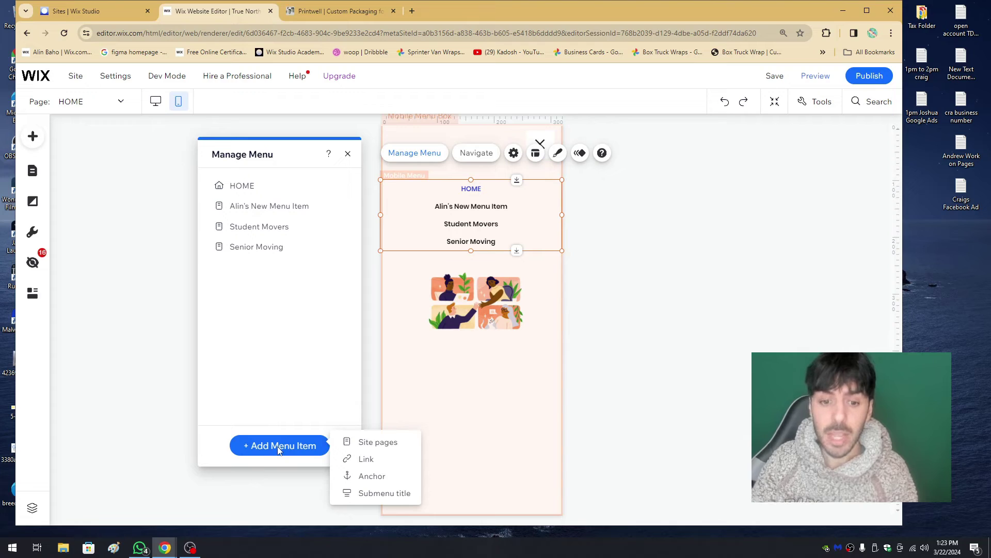
left_click(376, 494)
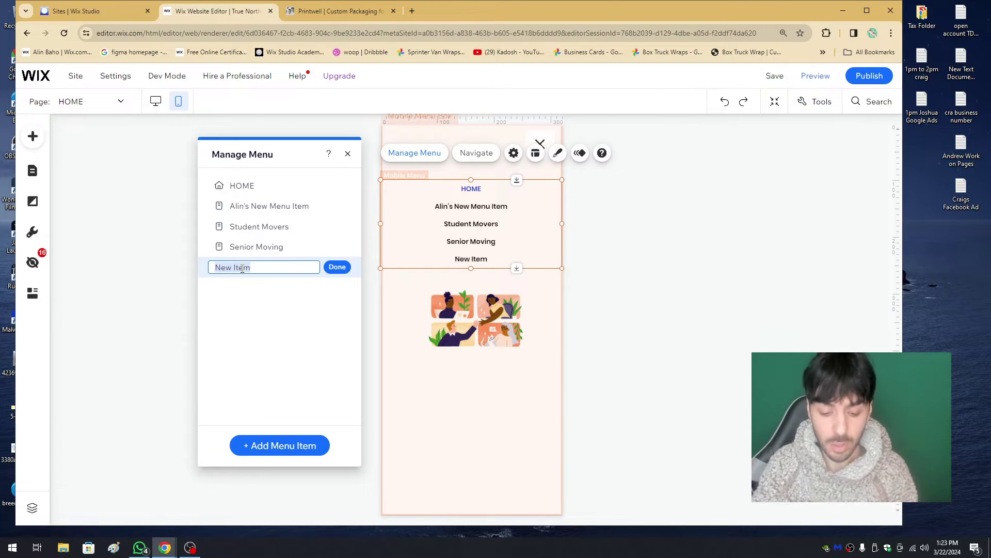
type("Our Drop Down Menu")
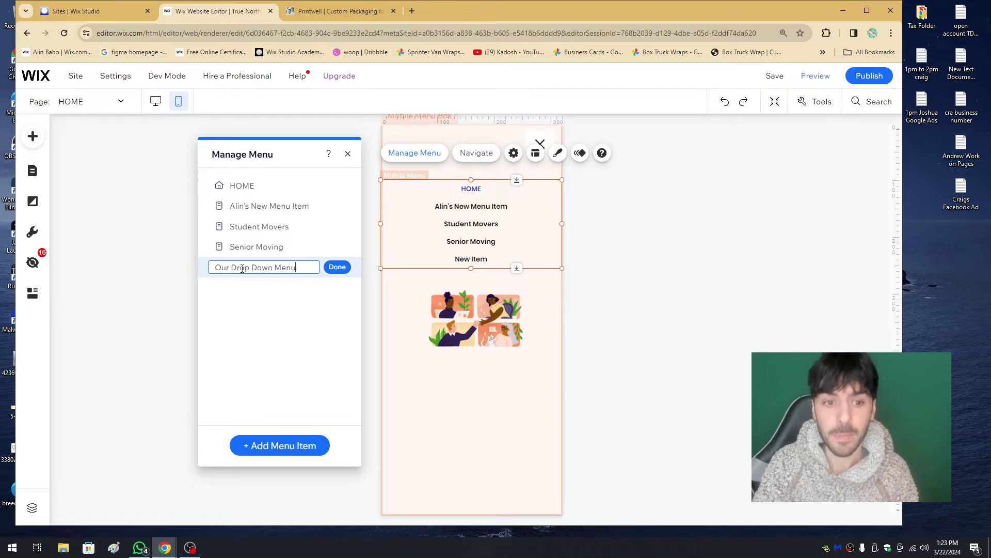
key("Return")
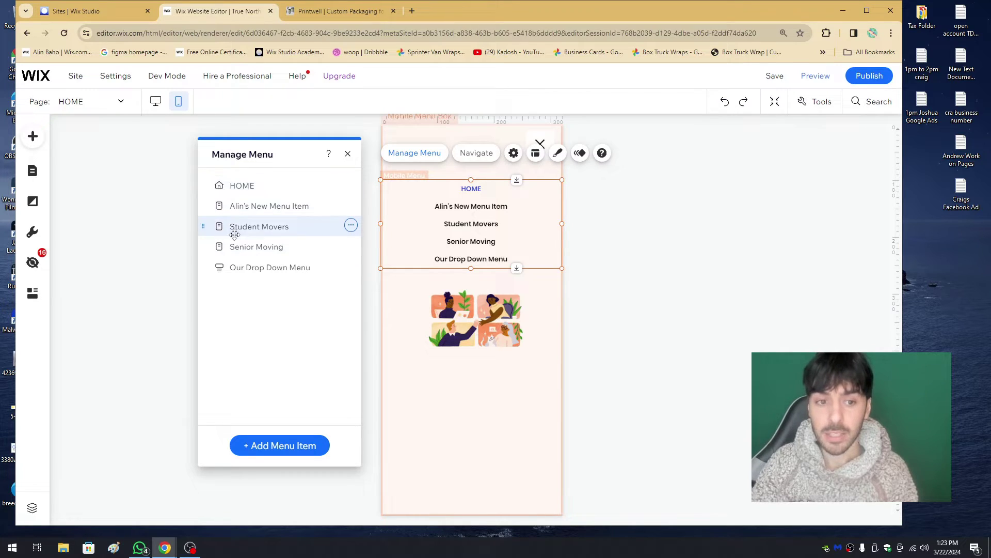
- Nest Senior Moving under Our Drop Down Menu, with Student Movers and the custom New Menu Item page beneath it, and collapse the group
left_click_drag(250, 245, 258, 269)
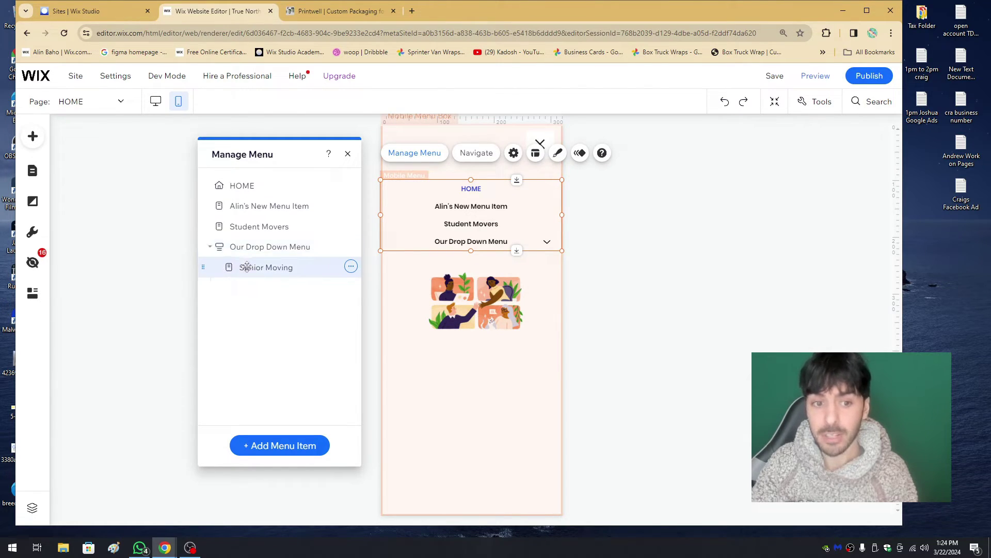
left_click_drag(261, 226, 274, 263)
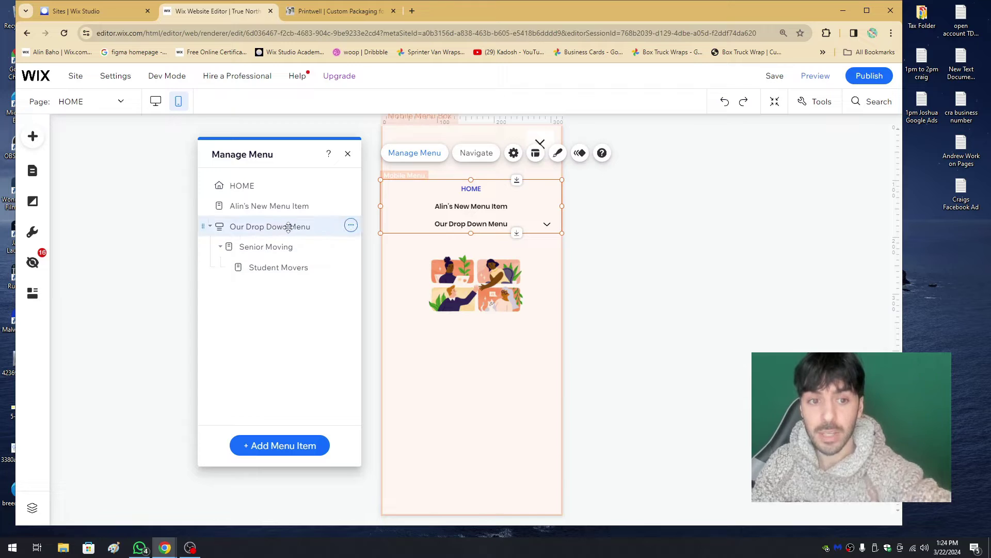
left_click_drag(283, 205, 287, 247)
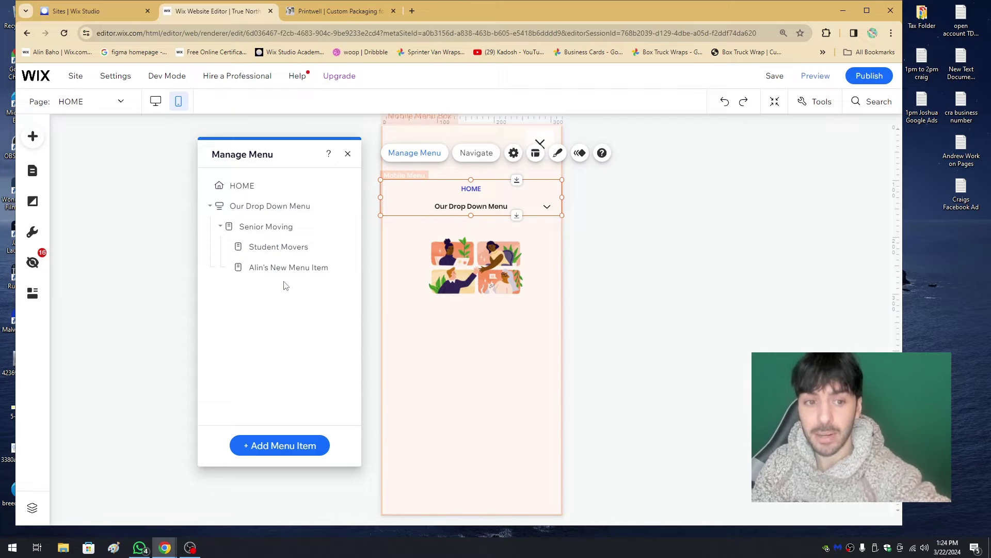
left_click(210, 207)
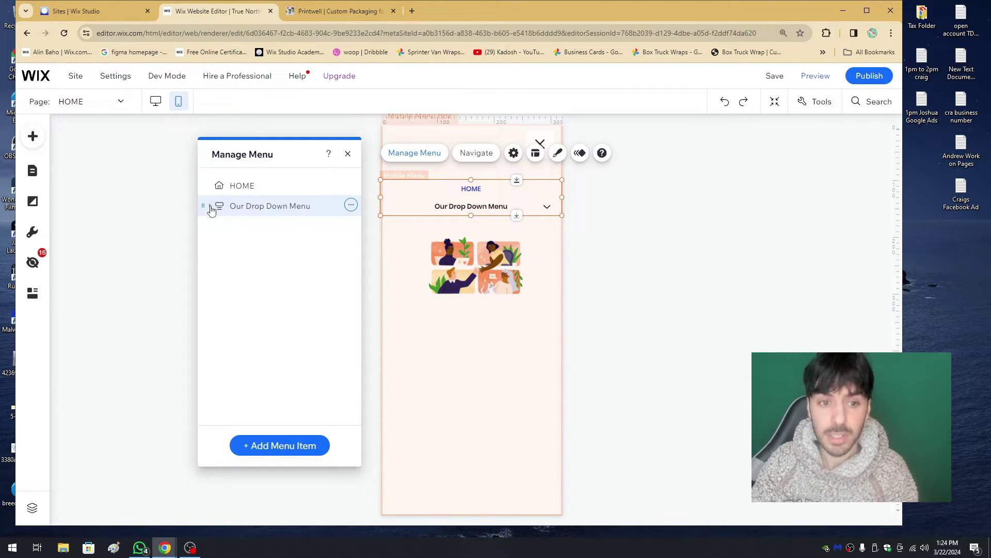
- Add a second submenu title named New Drop Menu to the mobile menu
left_click(270, 438)
left_click(370, 494)
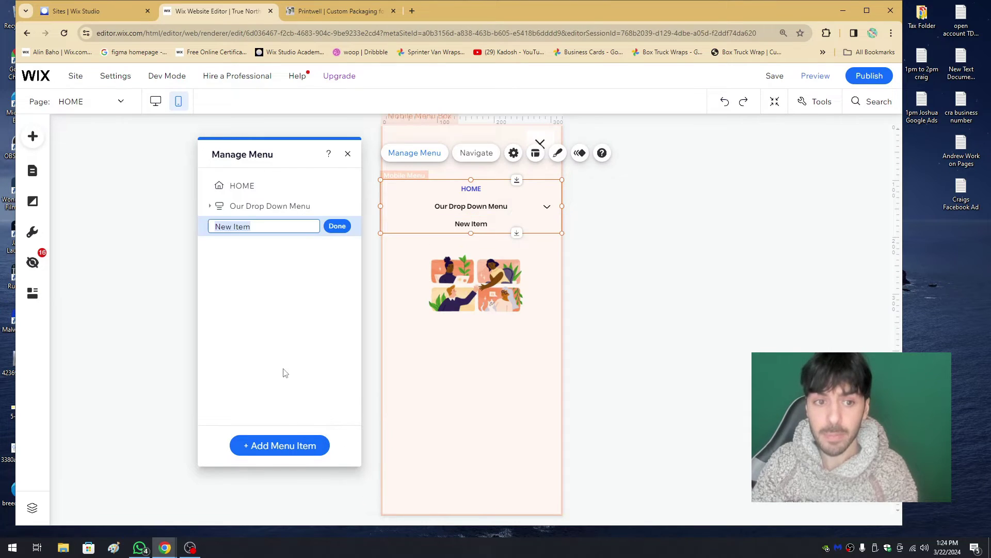
type("Ne")
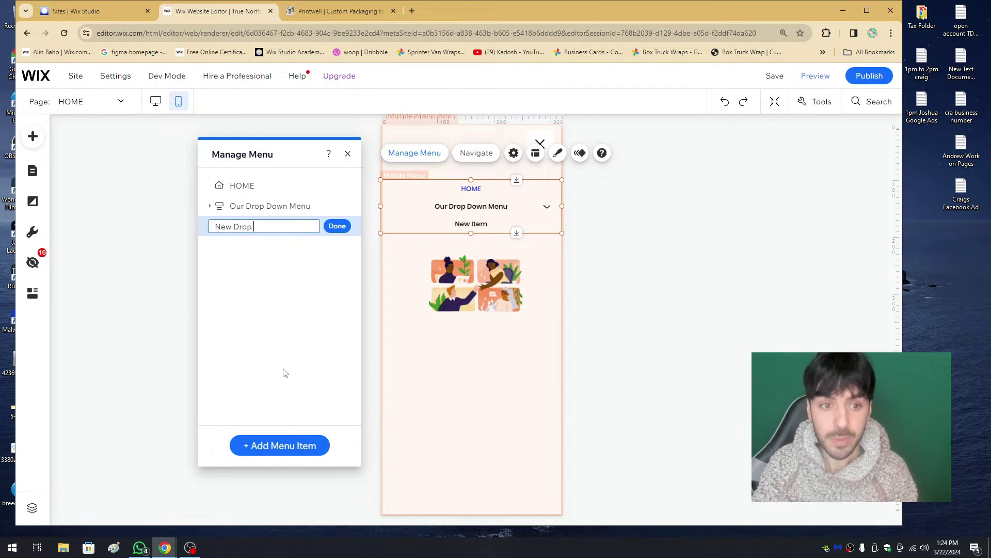
key("Return")
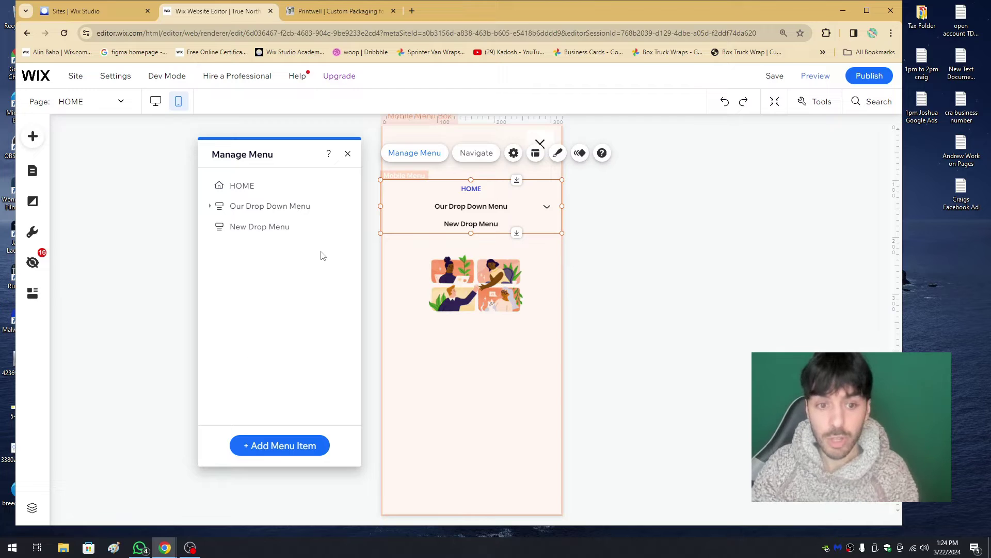
- Add the KITCHENER site page to the menu and nest it under New Drop Menu
left_click(283, 447)
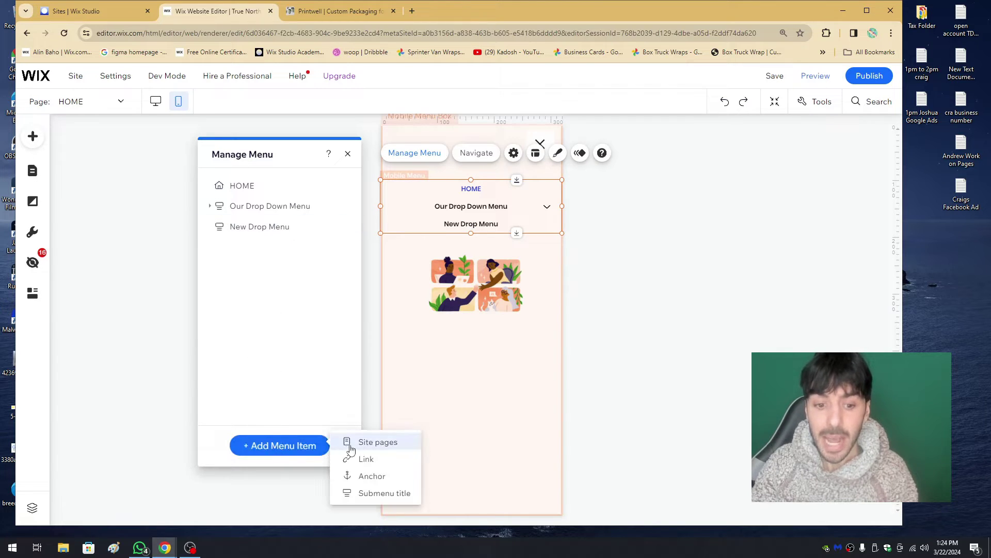
left_click(355, 445)
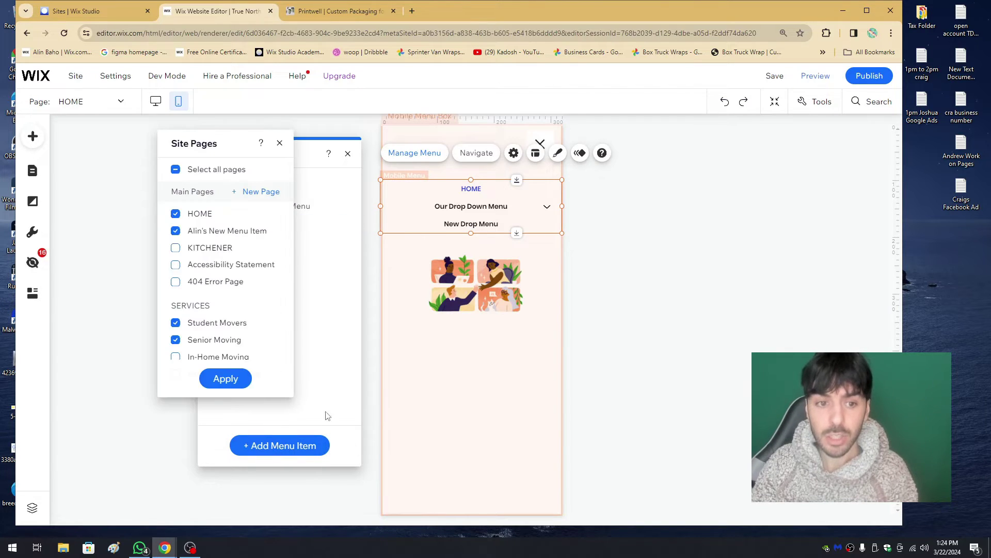
left_click(226, 378)
left_click_drag(248, 249, 294, 228)
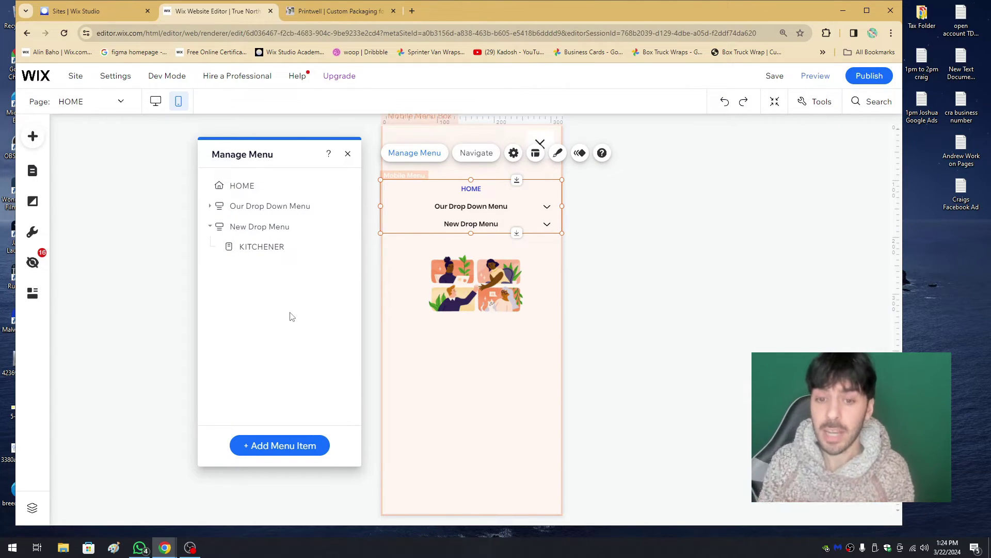
- Add two more submenu titles to the mobile menu, named Products and Locations
left_click(274, 447)
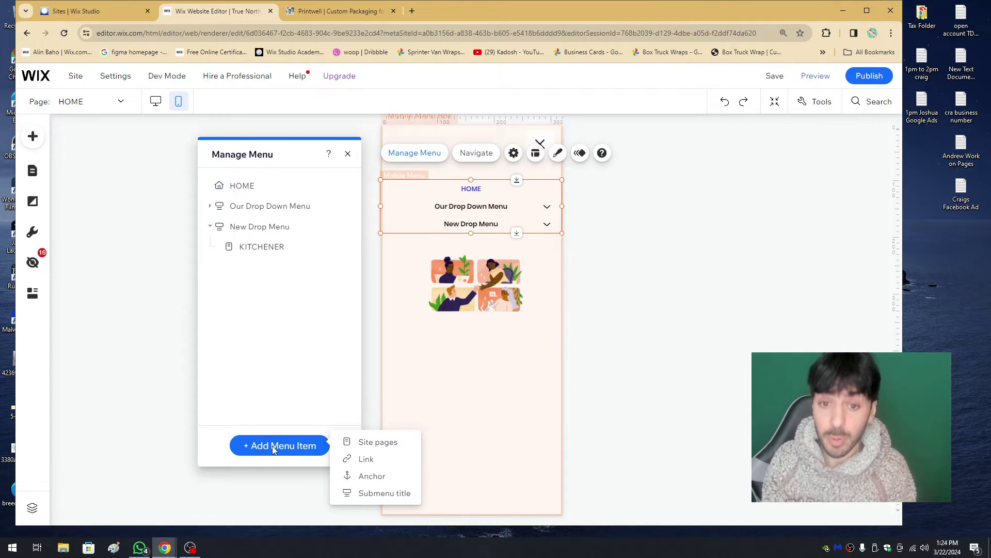
left_click(372, 493)
type("Products")
key("Return")
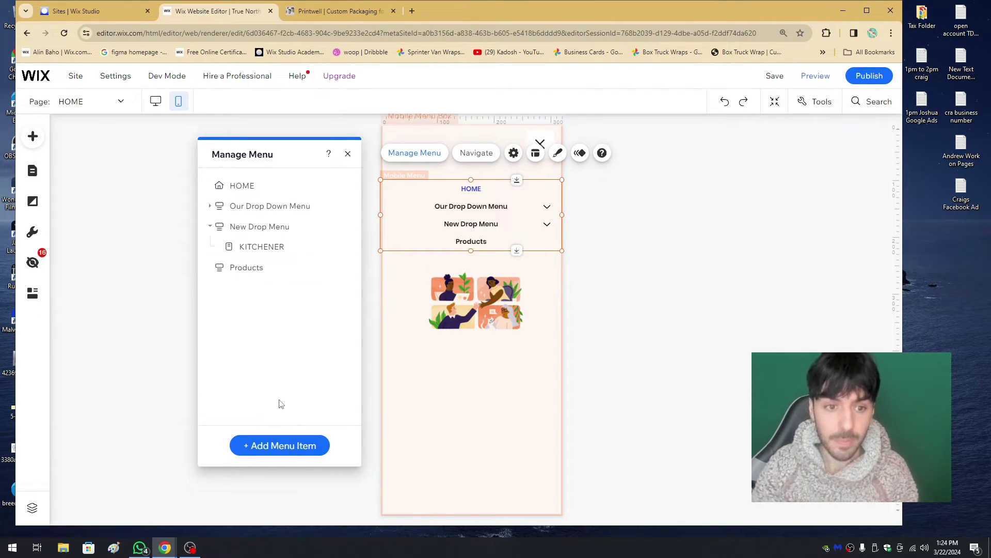
left_click(279, 445)
left_click(357, 494)
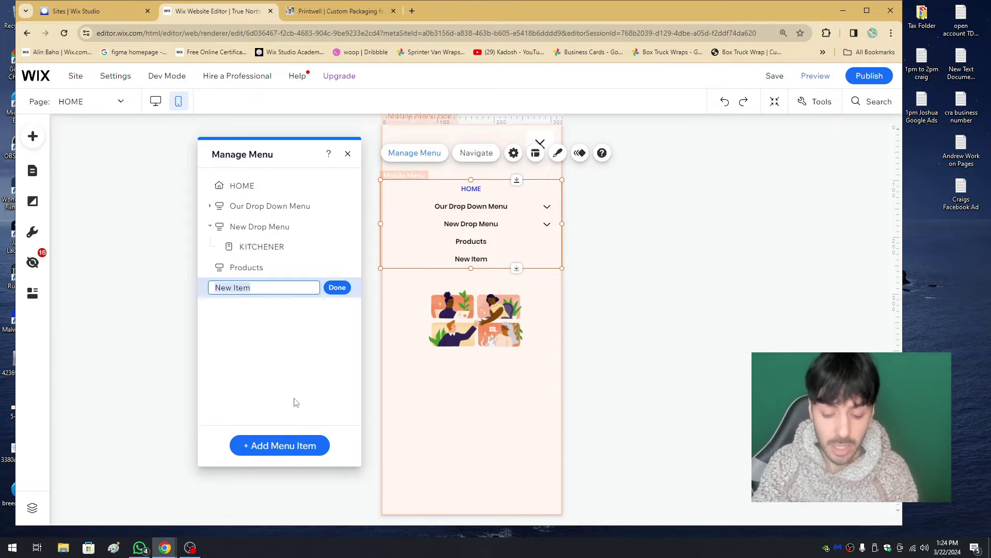
type("Locations")
key("Return")
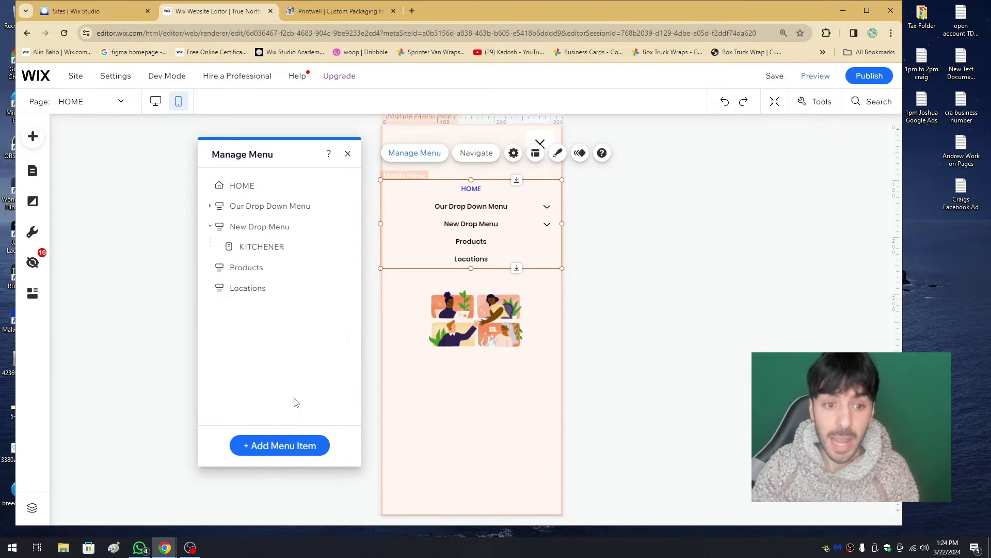
- Add the Packing/Unpacking and Claims Policy pages, nesting Claims Policy under Locations and Packing/Unpacking under Claims Policy
left_click(281, 451)
left_click(371, 443)
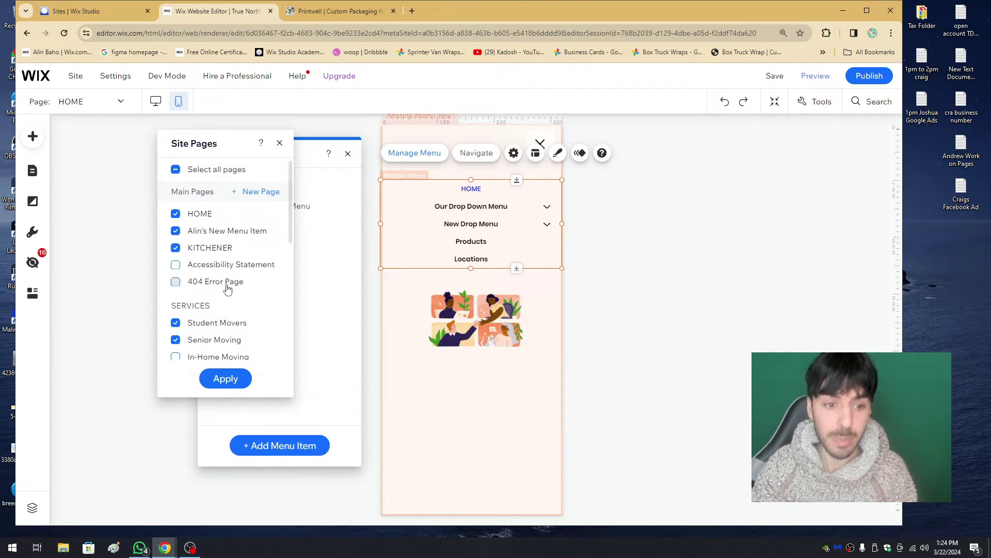
scroll(211, 283, "down", 2)
left_click(213, 270)
left_click(212, 308)
left_click(226, 378)
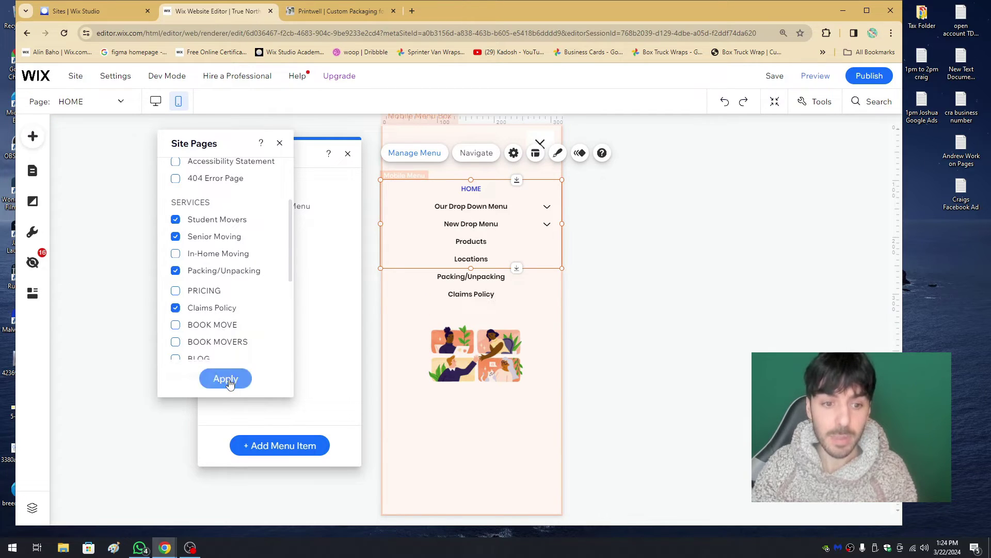
left_click_drag(254, 330, 264, 308)
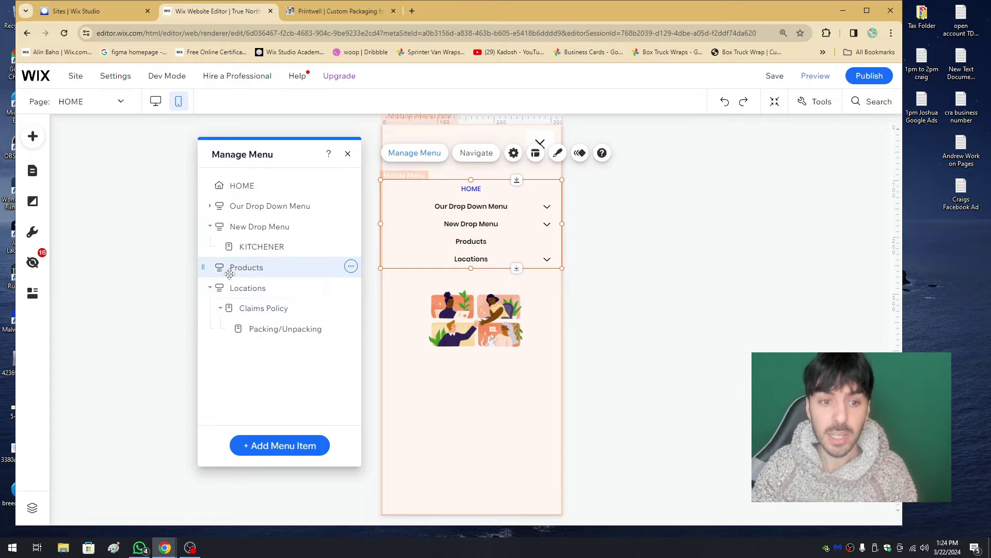
- View the types of menu item that can be added, and leave menu management by selecting the mobile menu box
left_click(305, 445)
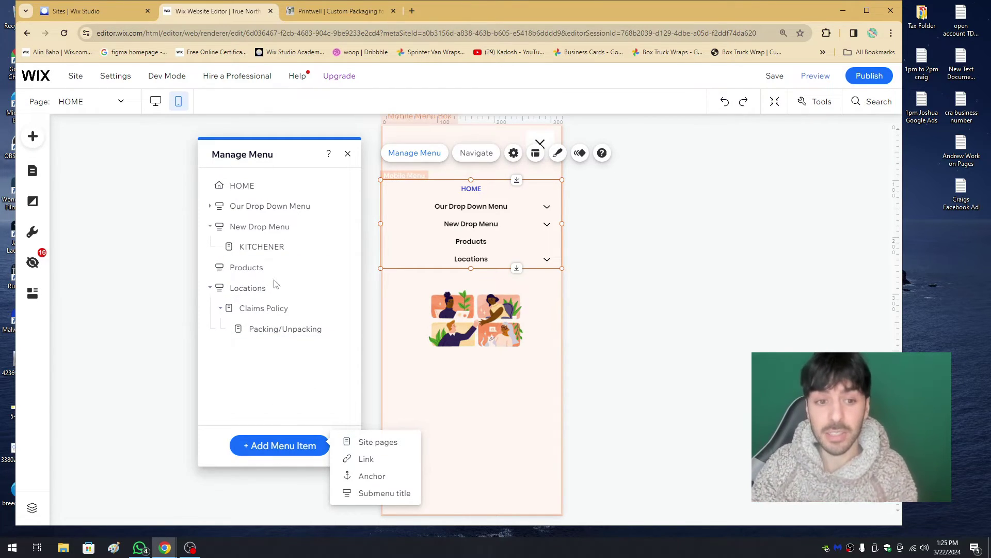
left_click(298, 387)
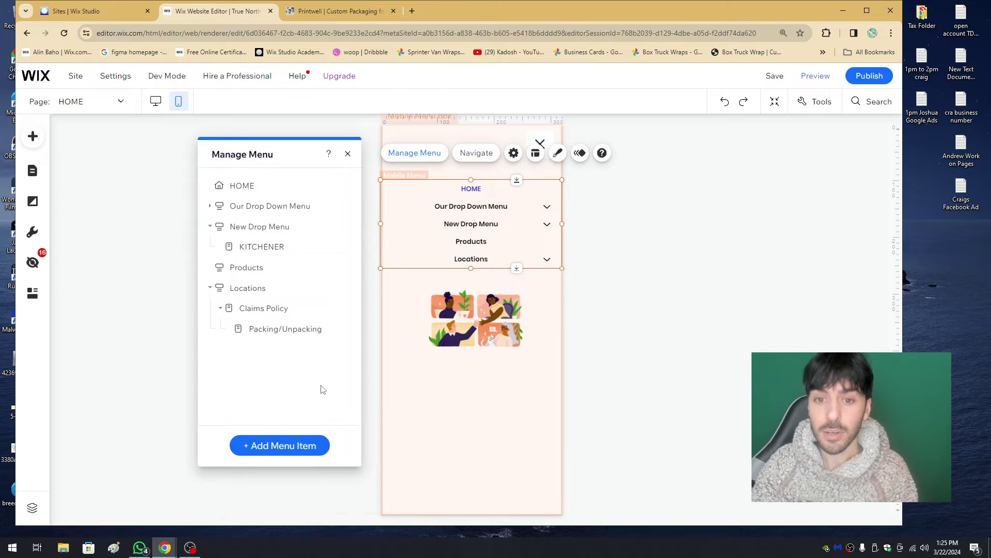
left_click(461, 414)
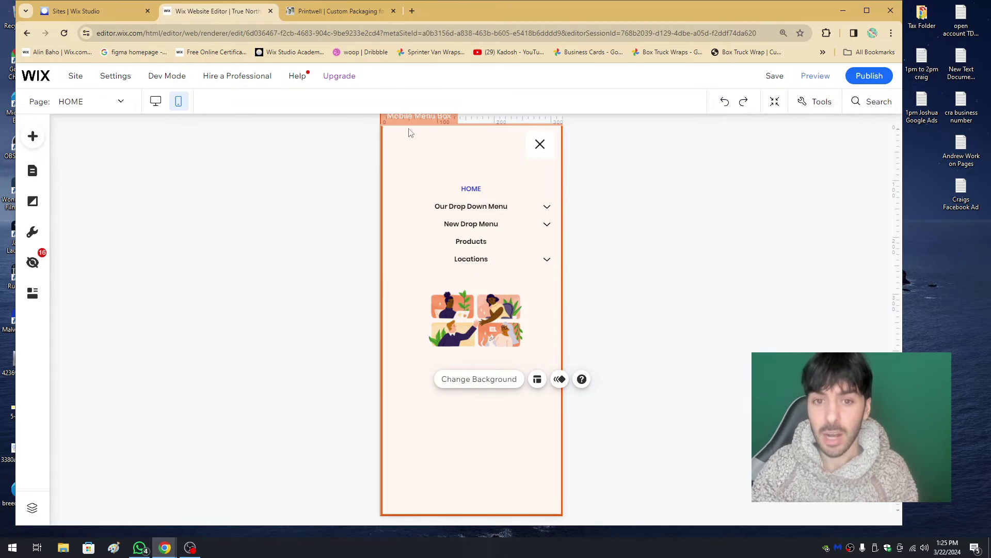
- Change the mobile menu box's background colour to white
left_click(430, 159)
left_click(429, 185)
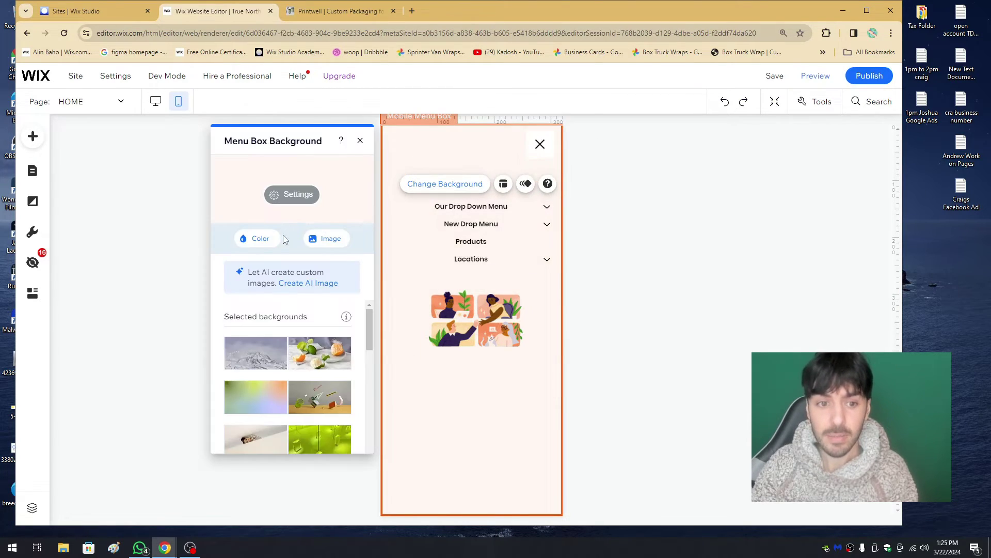
left_click(256, 238)
left_click(355, 353)
left_click(670, 331)
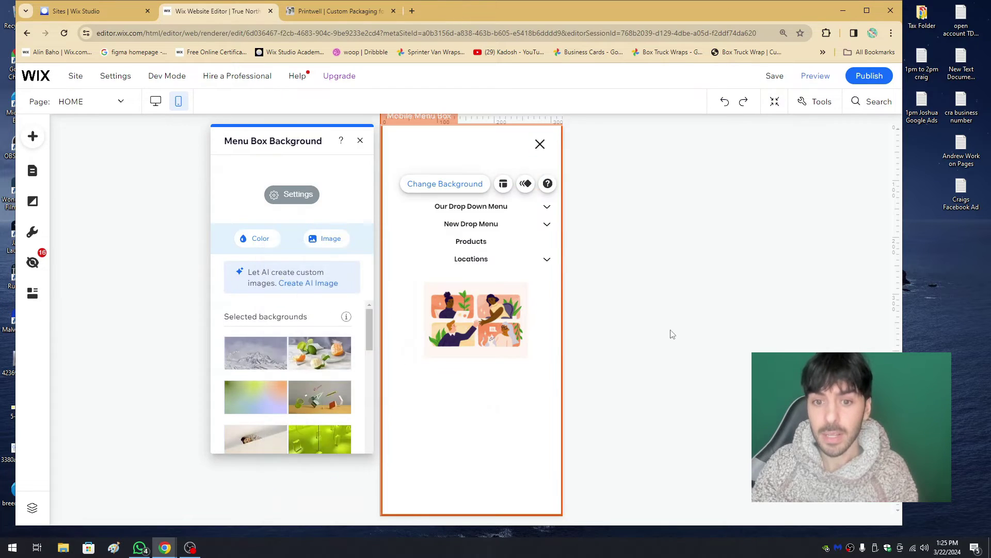
left_click(670, 331)
- Preview the mobile menu, expanding Our Drop Down Menu and its Senior Moving submenu, and return to the editor
left_click(539, 146)
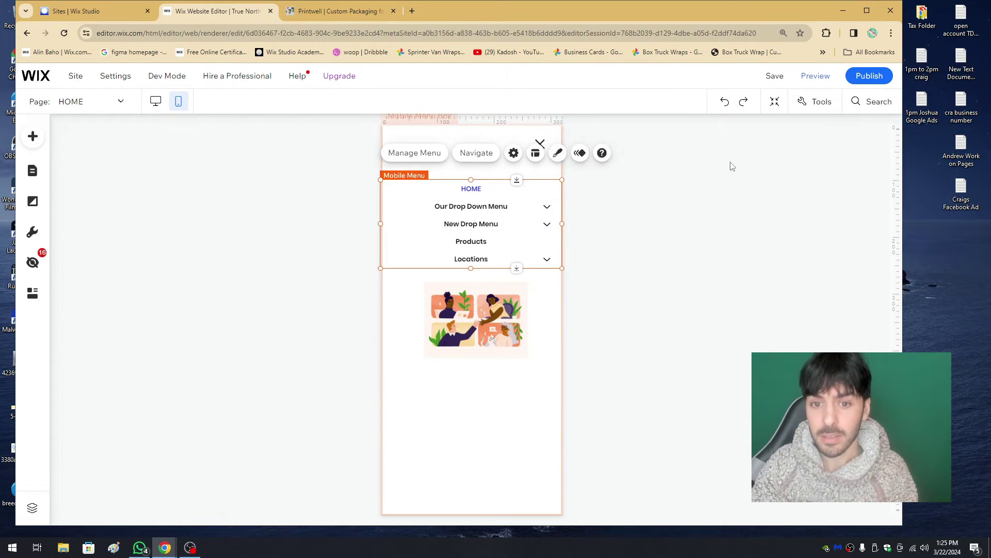
left_click(816, 77)
left_click(530, 169)
left_click(530, 228)
left_click(530, 246)
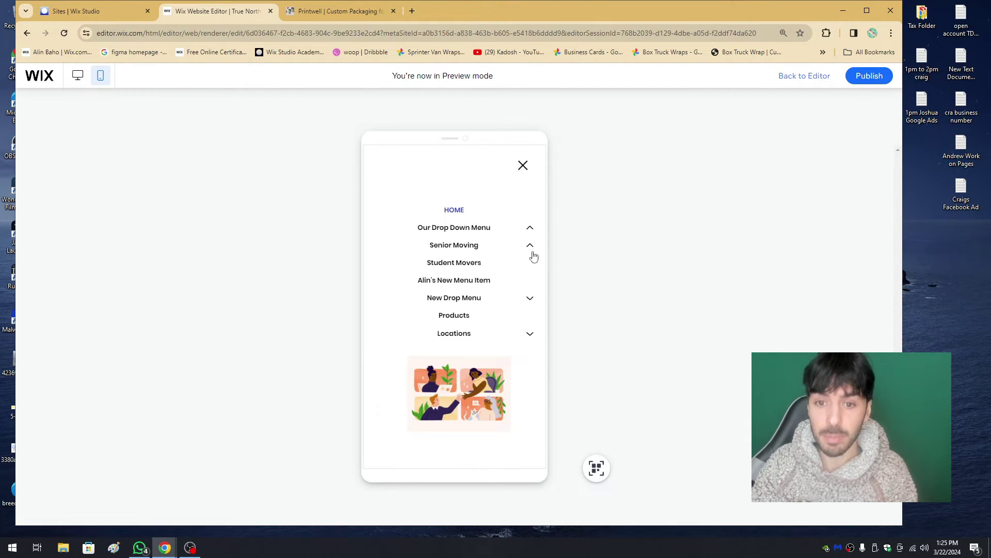
left_click(532, 246)
left_click(531, 263)
left_click(531, 264)
left_click(529, 227)
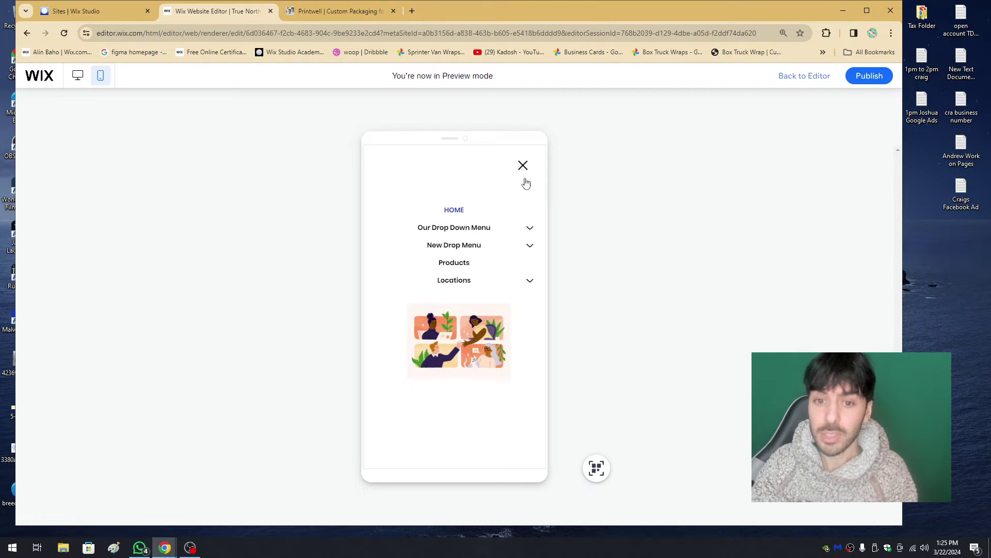
left_click(804, 76)
- Set the font of the mobile menu's regular main items to Wix Madefor Text
left_click(539, 146)
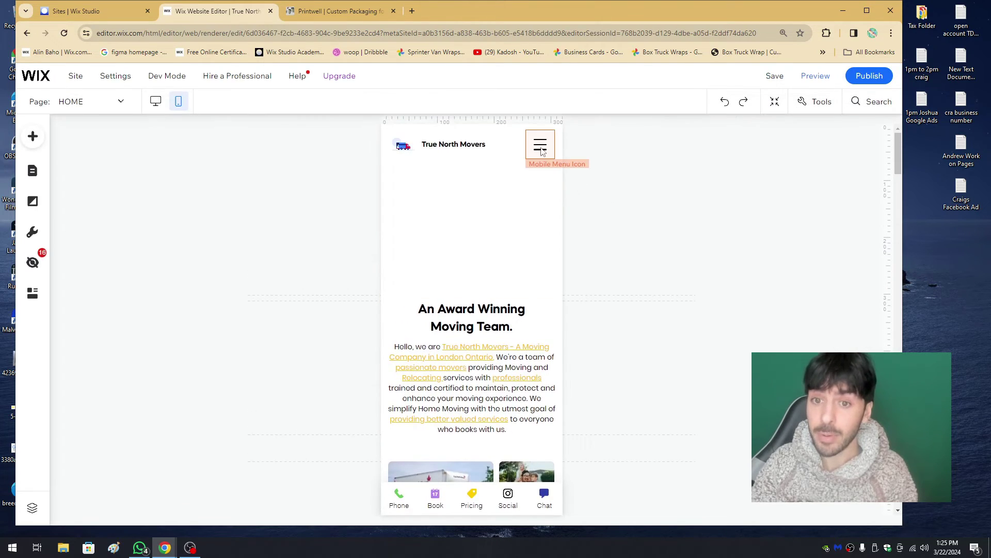
left_click(540, 146)
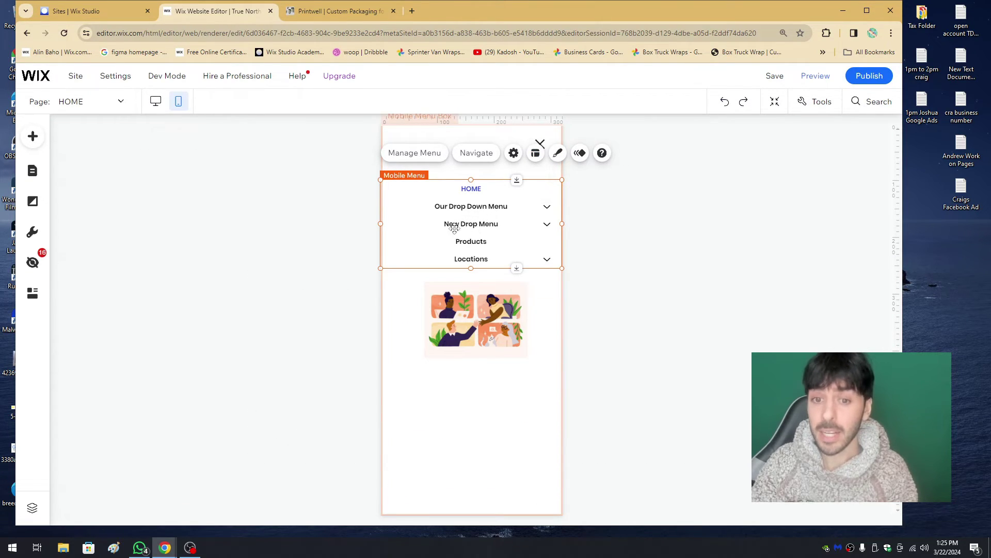
left_click(558, 153)
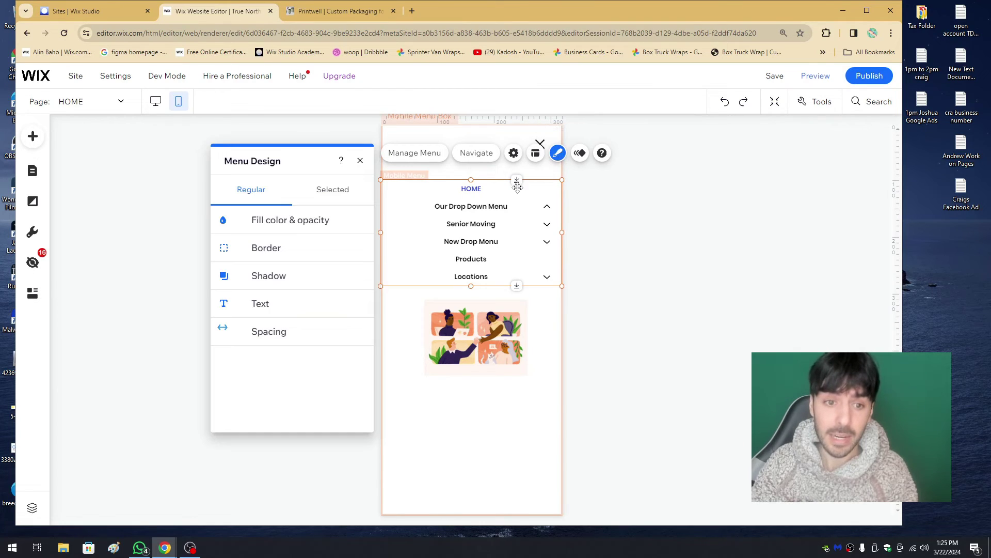
left_click(312, 305)
left_click(308, 322)
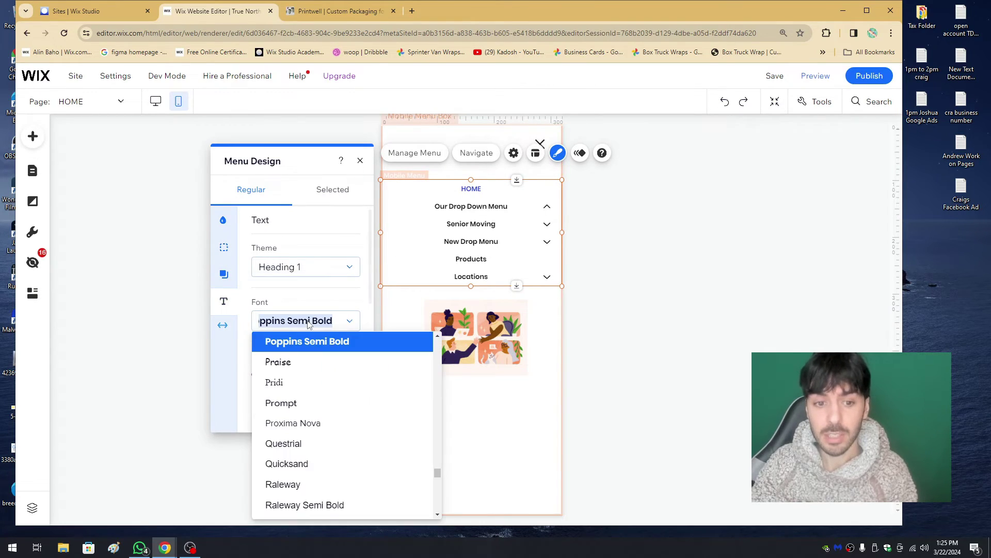
type("wix")
left_click(351, 447)
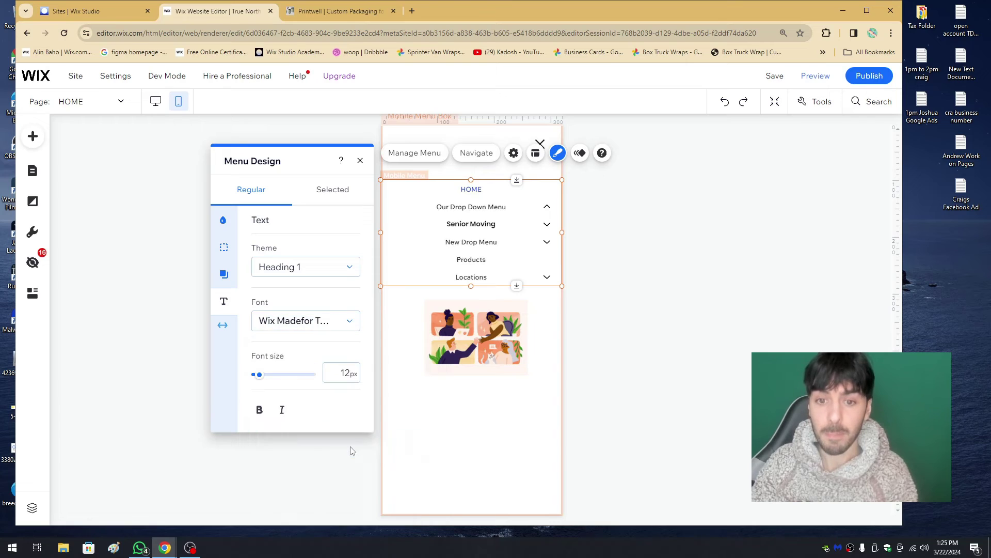
scroll(324, 281, "down", 5)
scroll(318, 289, "down", 1)
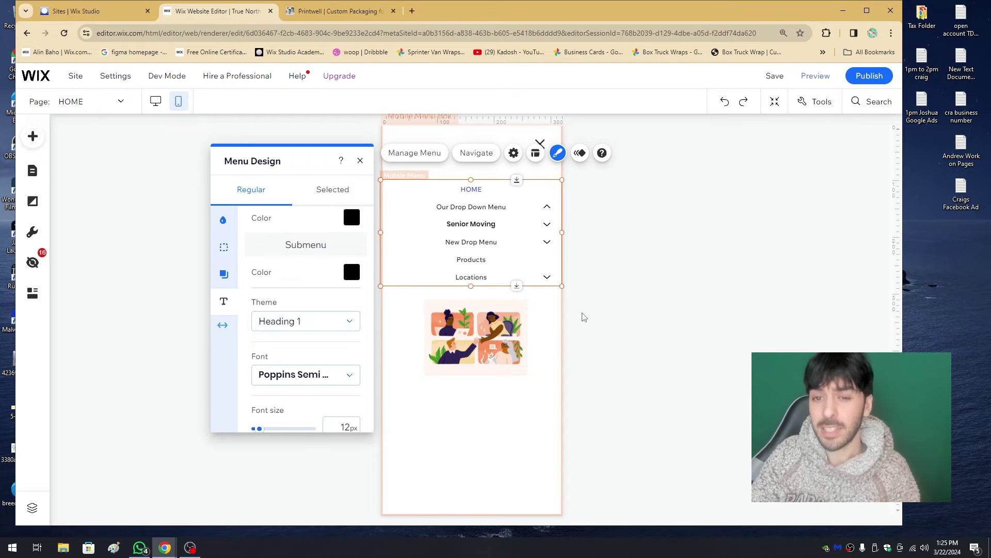
left_click(527, 436)
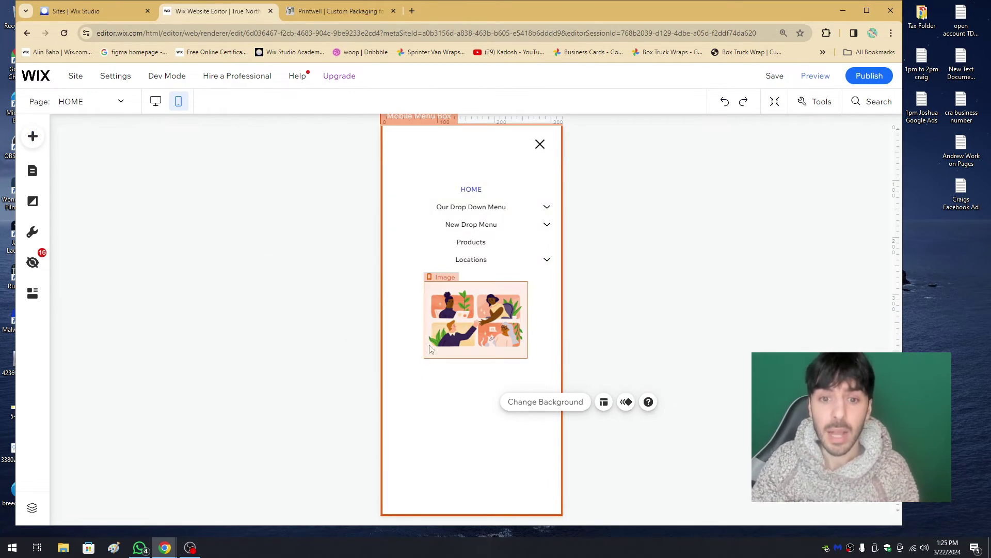
- Add a horizontal themed line to the mobile menu box, above the HOME menu item
left_click(33, 138)
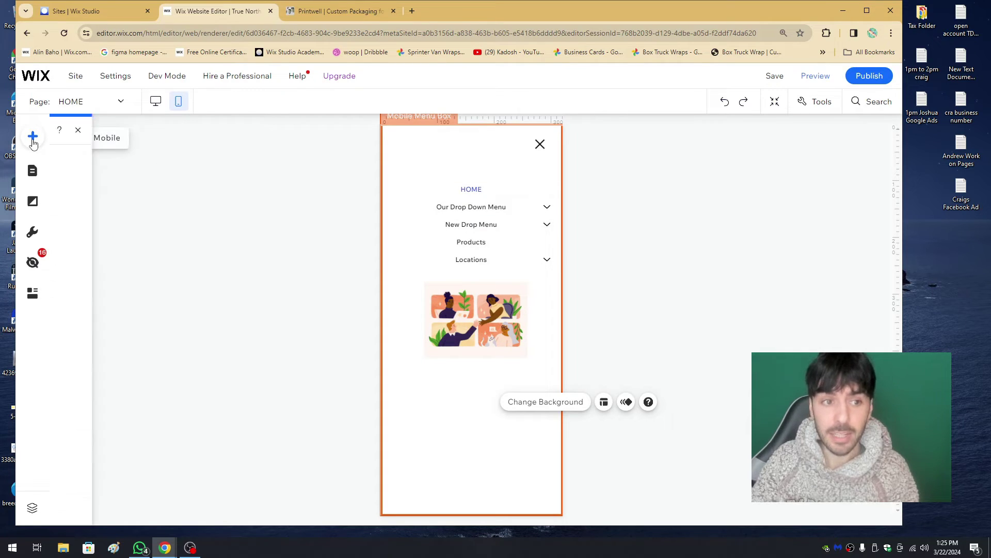
mouse_move(78, 210)
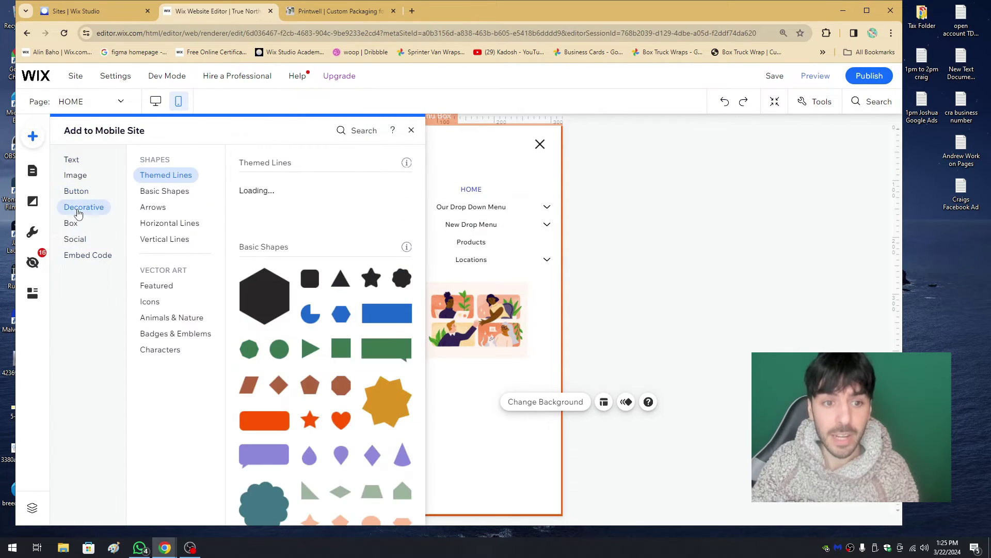
left_click_drag(285, 192, 511, 212)
- Add a Heading 3 text element to the mobile menu box, directly above the line
left_click(30, 137)
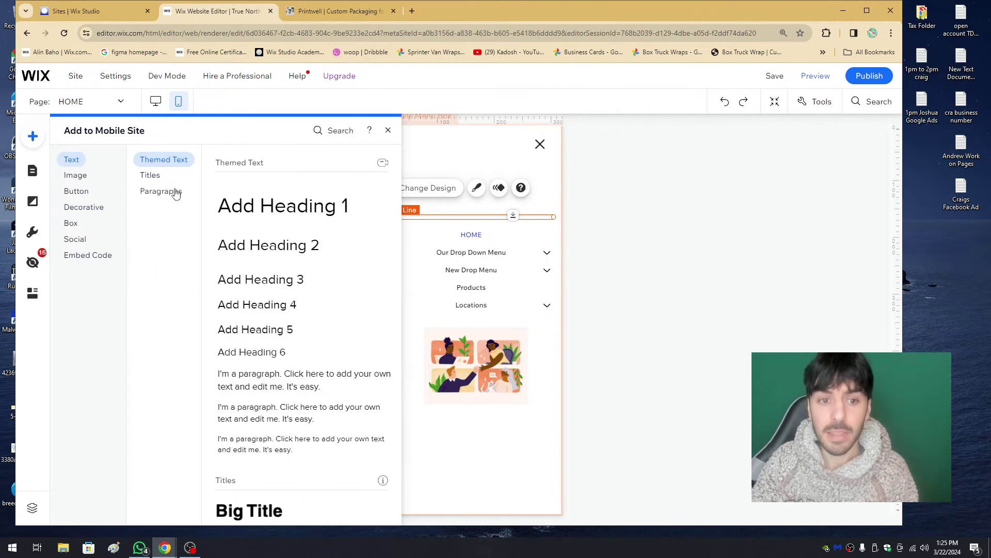
left_click(467, 192)
mouse_move(467, 193)
left_mouse_down()
mouse_move(485, 195)
mouse_move(454, 182)
left_mouse_up()
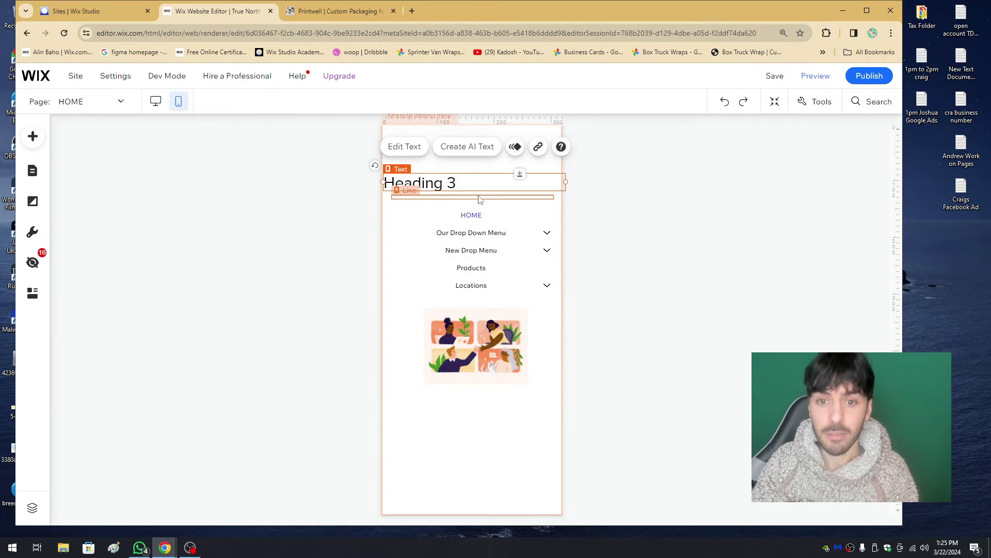
- Format the heading with the Wix Madefor Text Medium font, size 15 px and centred alignment
double_click(455, 182)
left_click(310, 255)
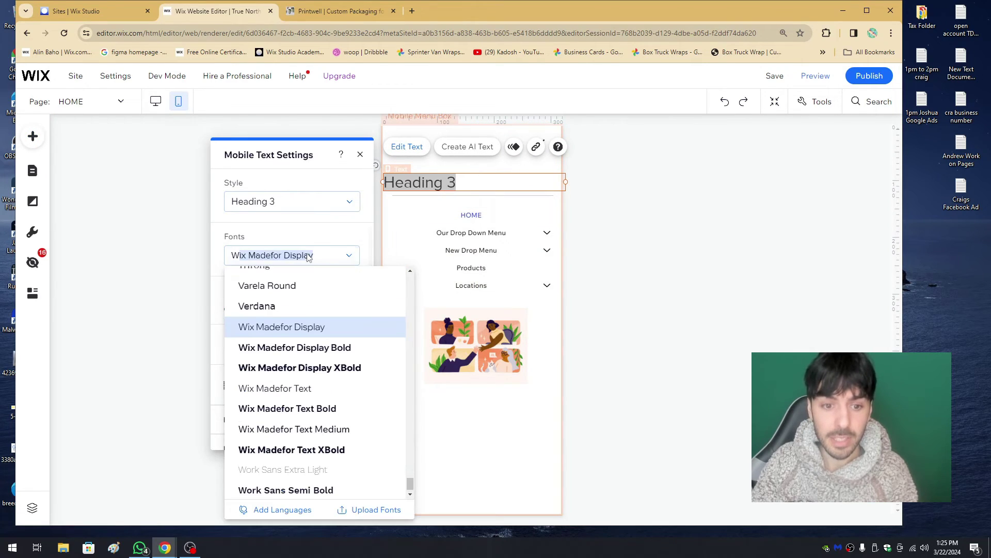
left_click(289, 429)
left_click(353, 314)
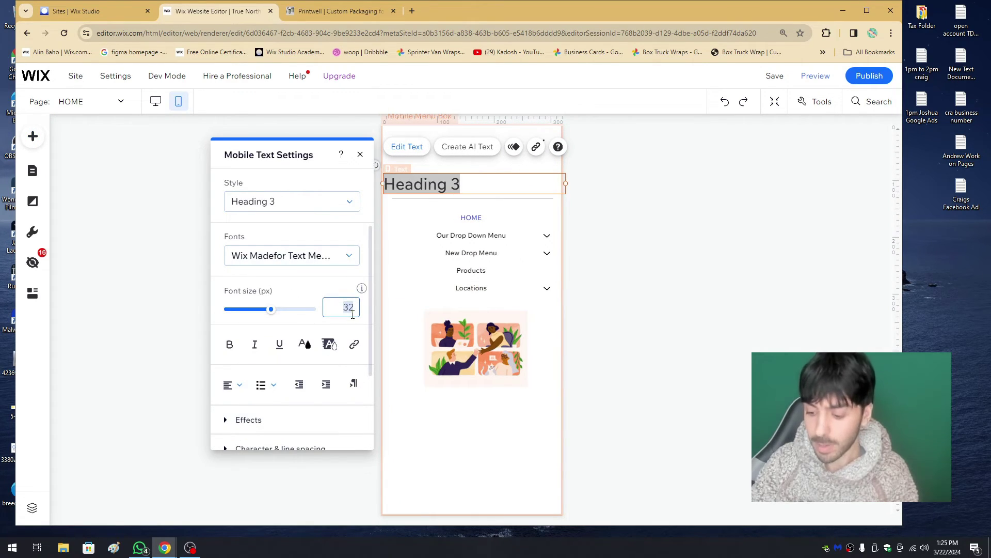
type("15")
left_click(232, 385)
left_click(229, 413)
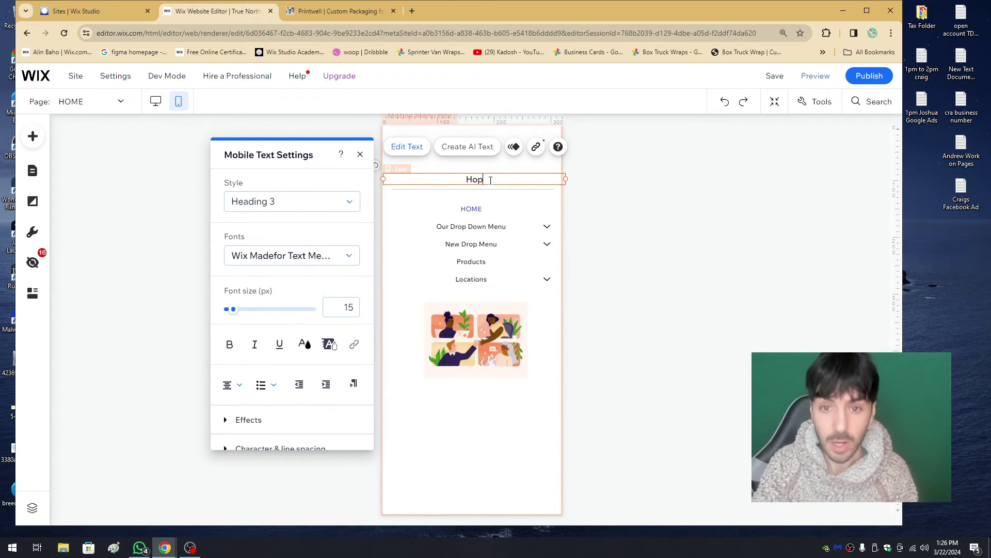
- Replace the heading text with "Hope you like the video, don't forget to subscribe"
type("vid")
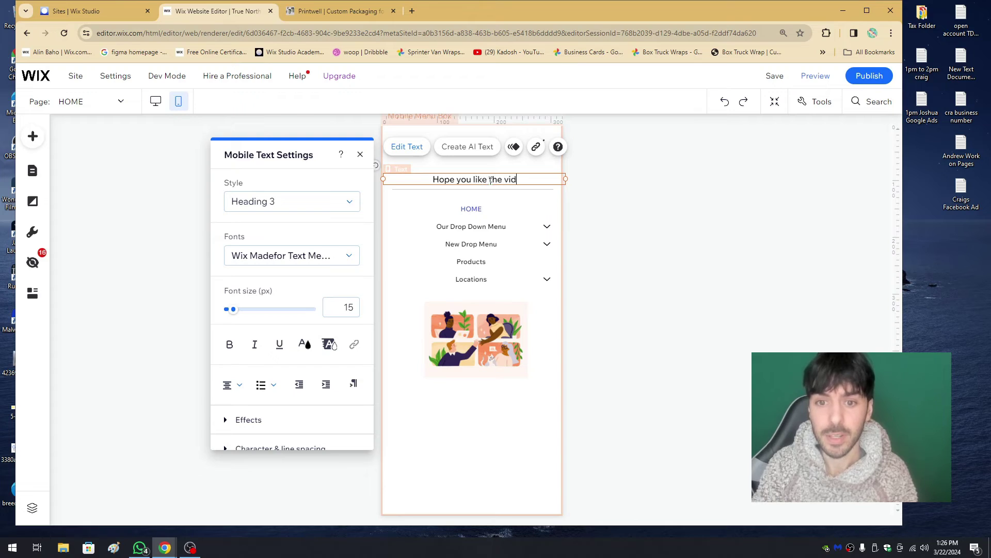
type("eo, don't forget to subscribe")
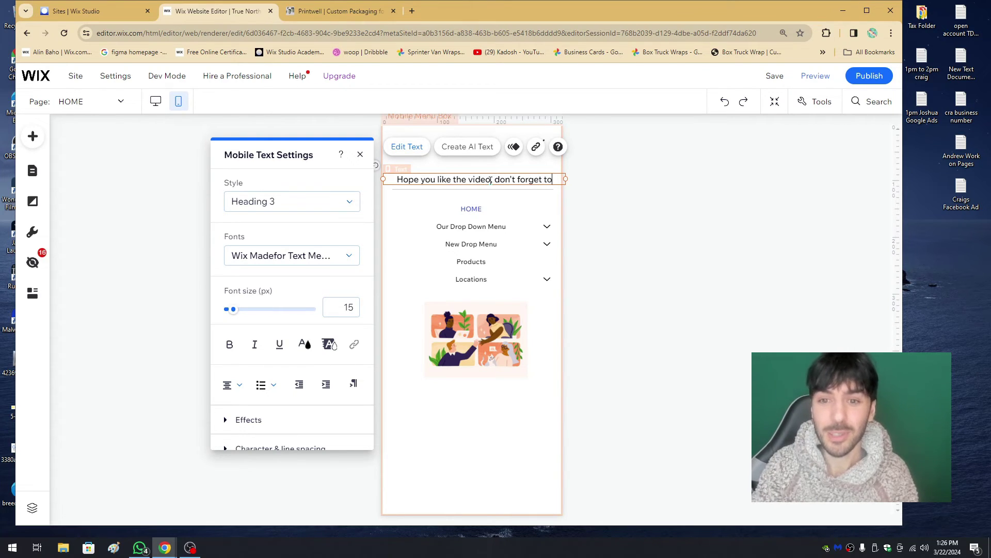
left_click(491, 256)
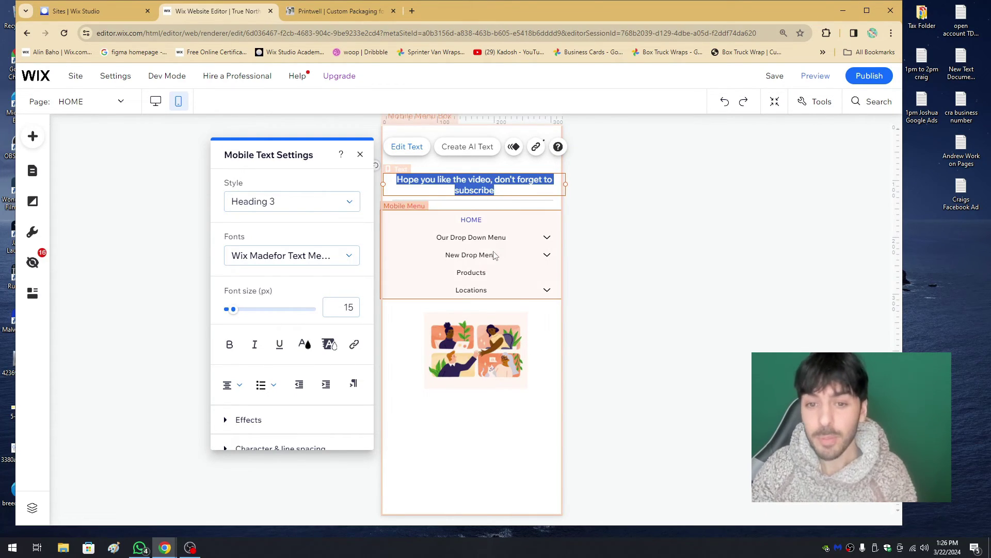
- Narrow the heading's text box and position it centred above the line
left_click(493, 190)
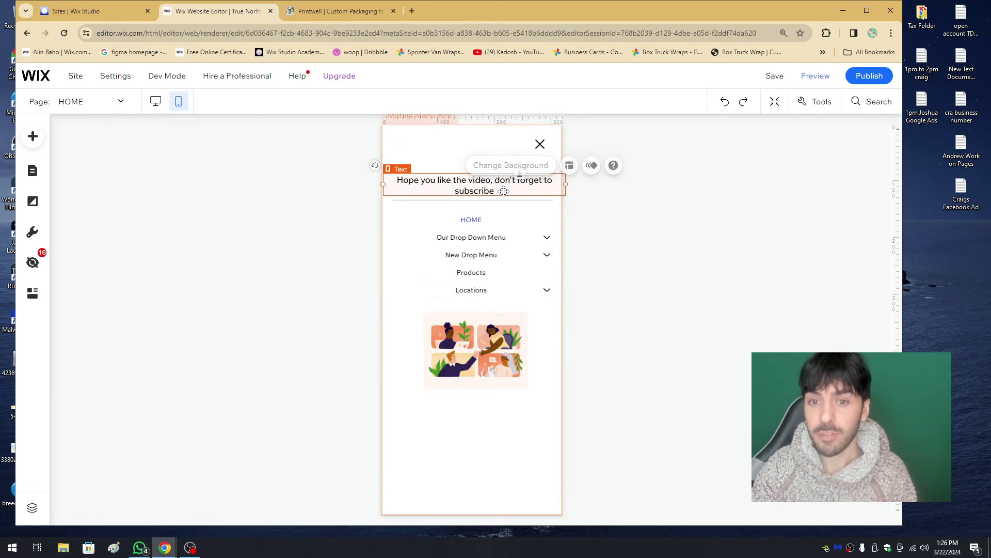
left_click_drag(562, 184, 515, 194)
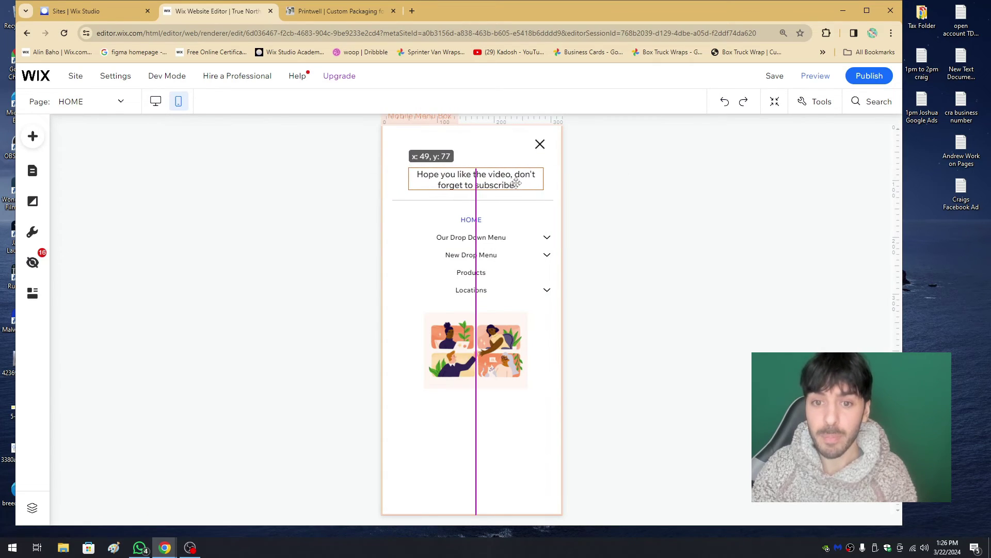
left_click(690, 236)
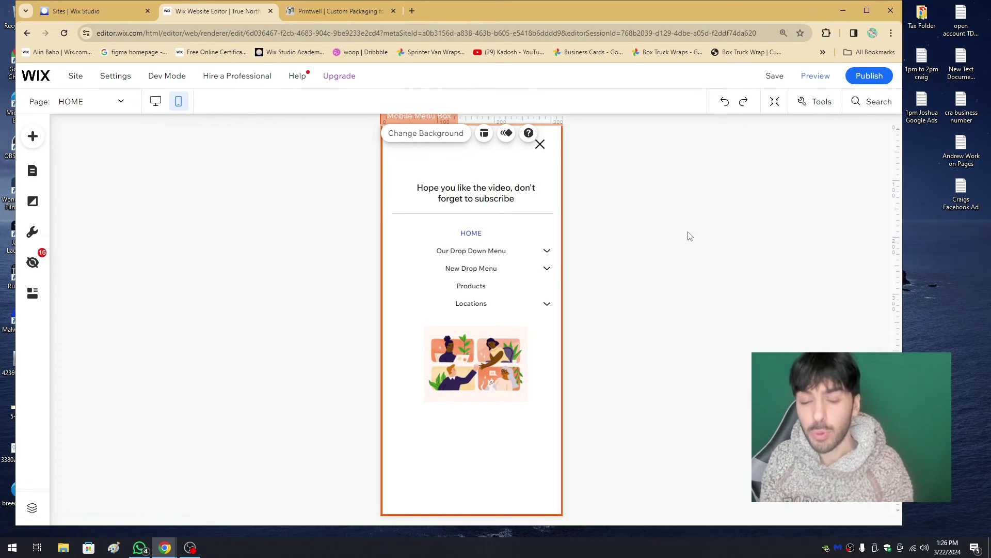
- Switch to the Printwell website to view its Sustainability drop-down as an example, and return to the Wix editor
left_click(341, 11)
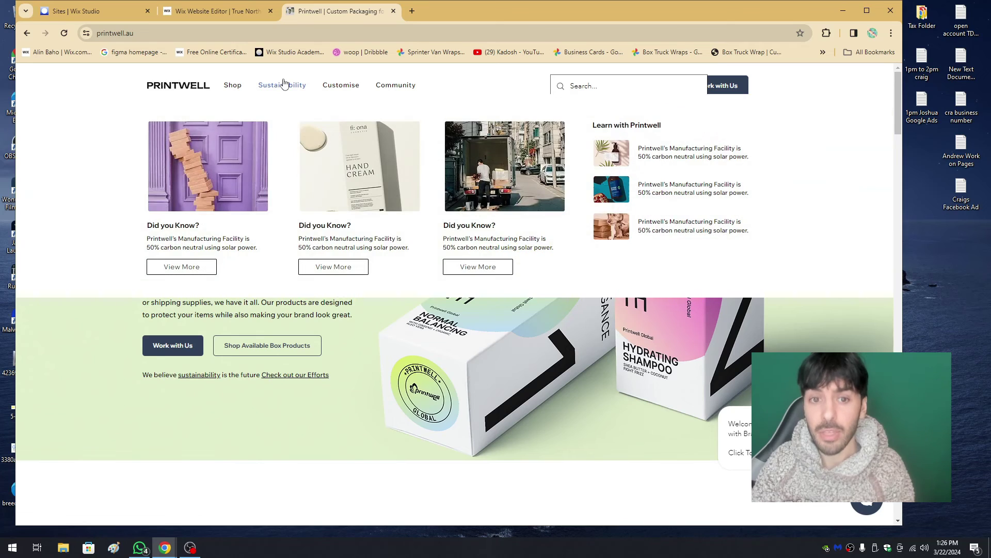
mouse_move(295, 87)
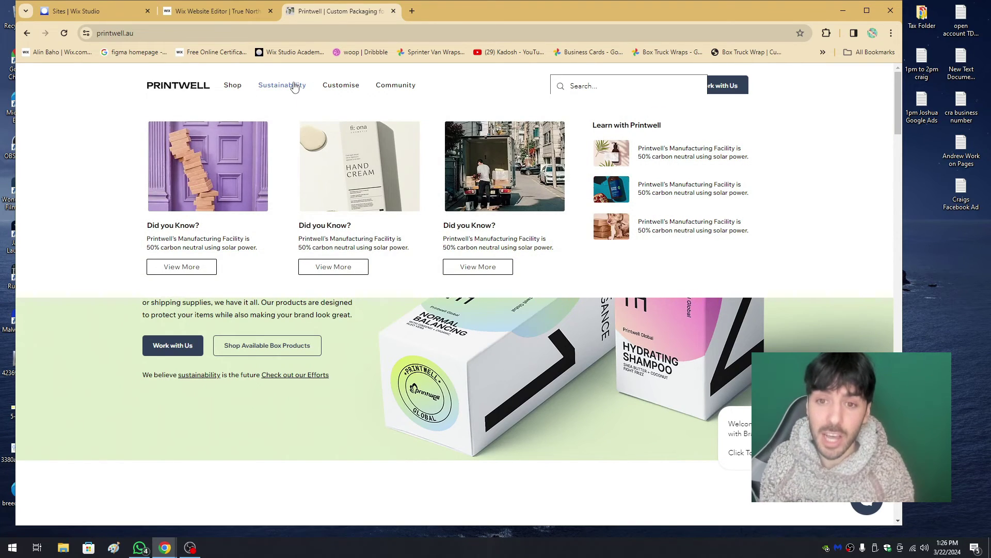
left_click(228, 18)
left_click(291, 20)
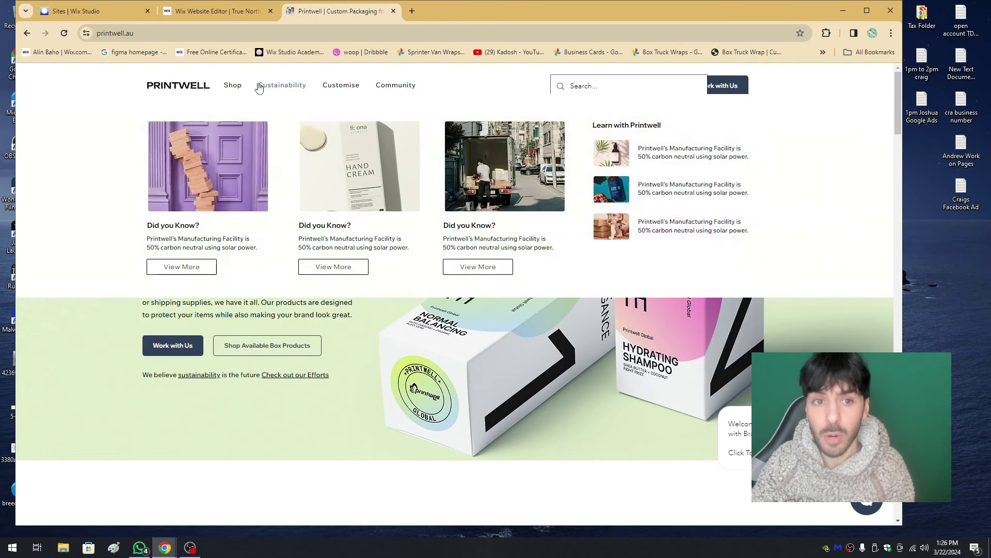
left_click(231, 15)
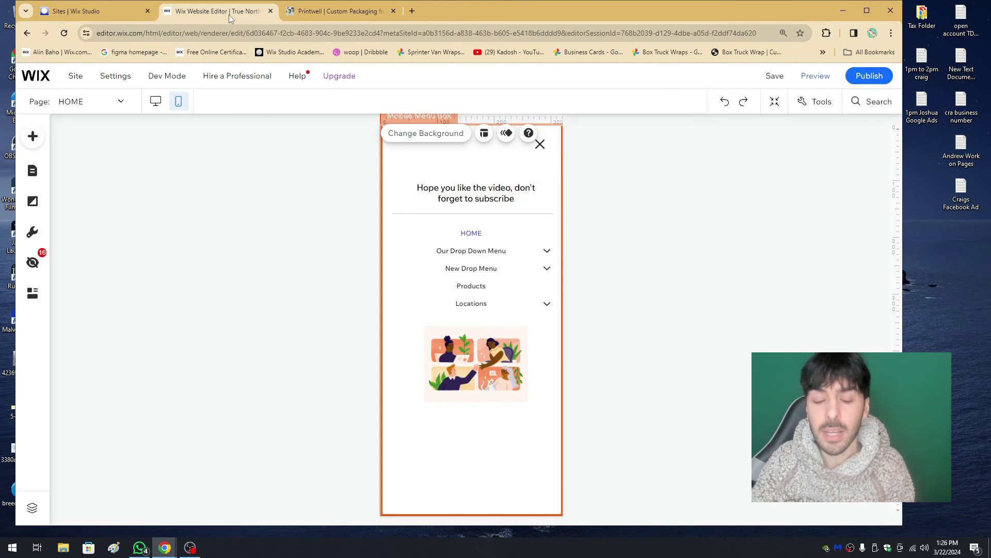
- Move the heading text up slightly in the menu box, together with the line, menu and image below it
left_click(503, 261)
left_click(657, 261)
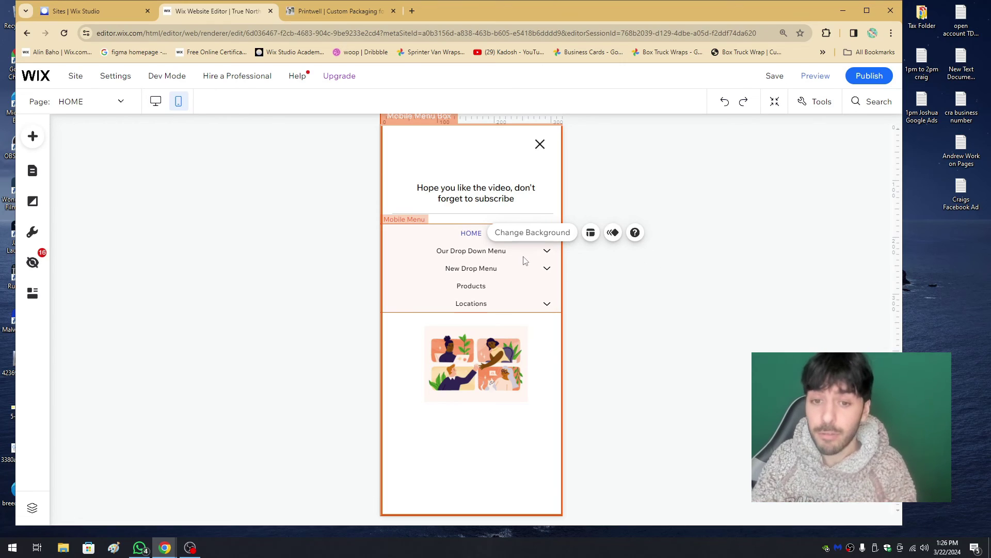
left_click(511, 188)
left_click_drag(509, 180, 510, 167)
left_click(672, 263)
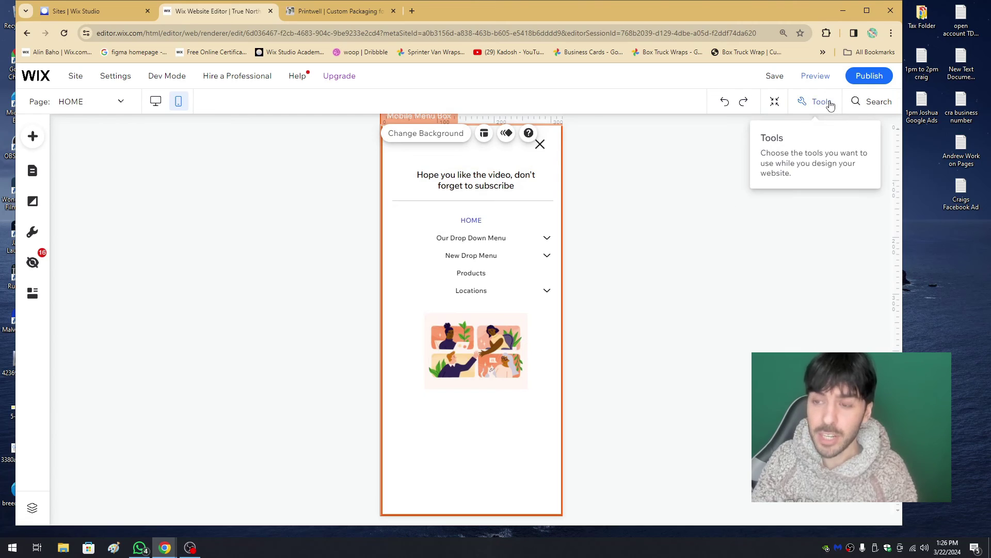
- Narrow the mobile menu from its left edge and shift the illustration to the right beneath it
left_click(516, 236)
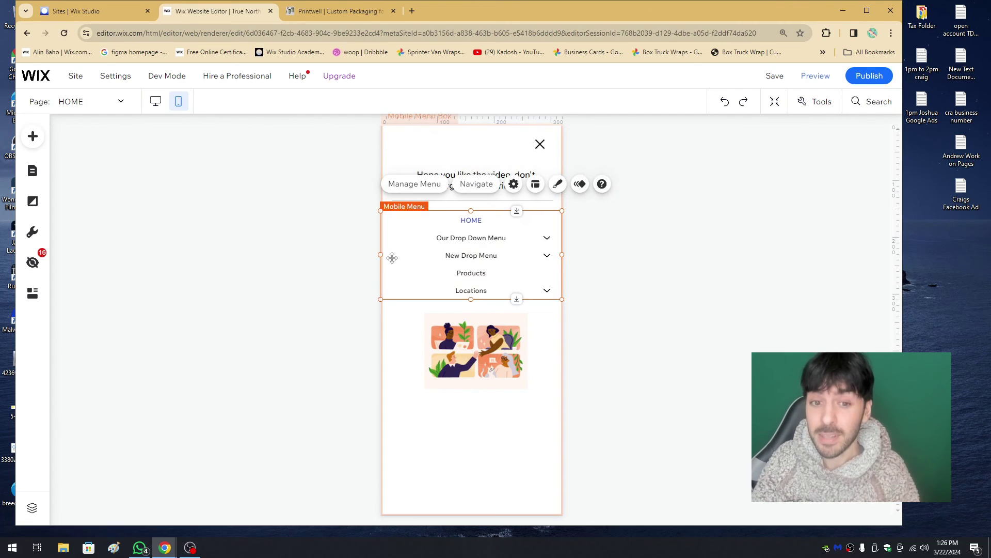
left_click_drag(384, 254, 431, 254)
left_click_drag(467, 341, 489, 338)
left_click(476, 180)
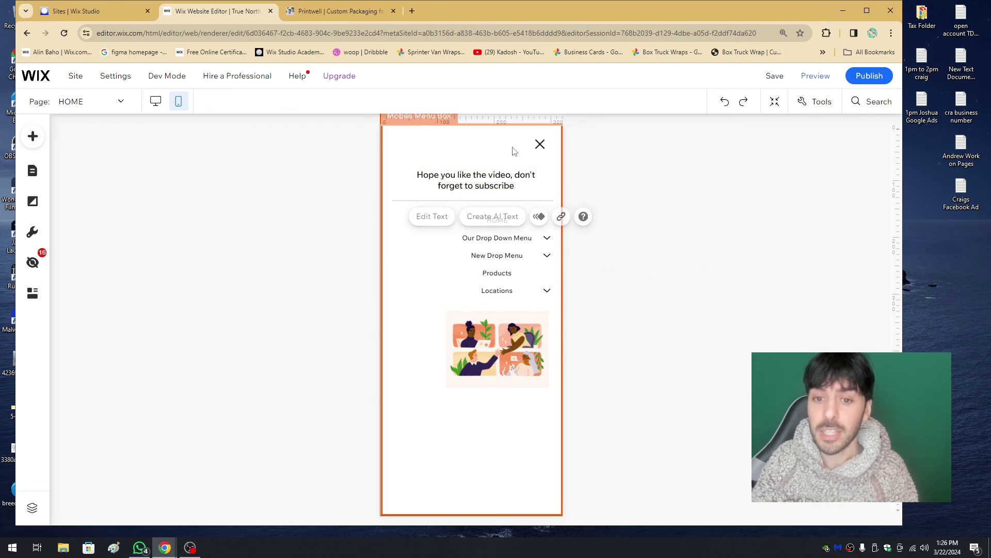
- Leave the menu box and shrink the mobile header's height to just below the logo and menu icon
left_click(657, 227)
left_click(513, 234)
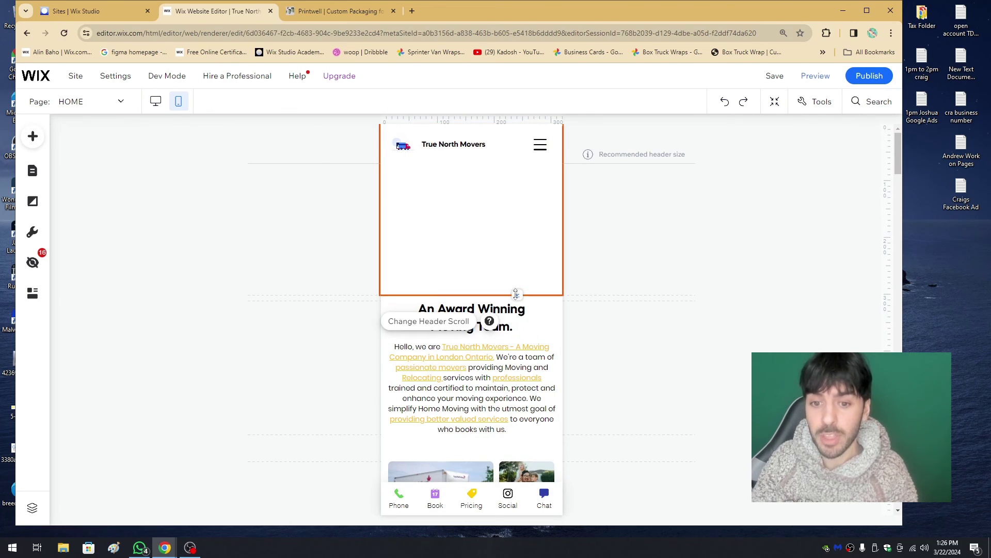
left_click_drag(514, 290, 531, 179)
- Reopen the mobile menu and review its item structure in menu management
left_click(540, 145)
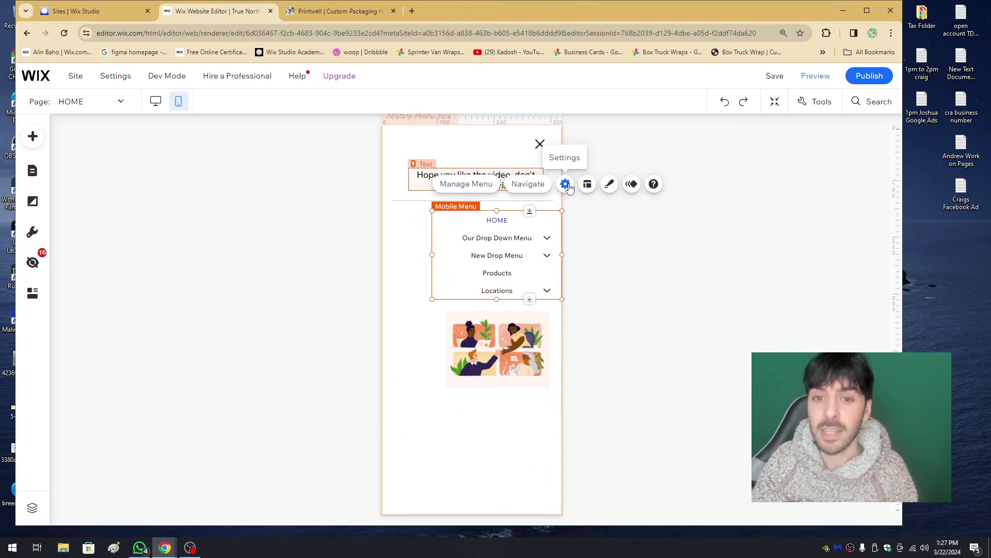
left_click(470, 186)
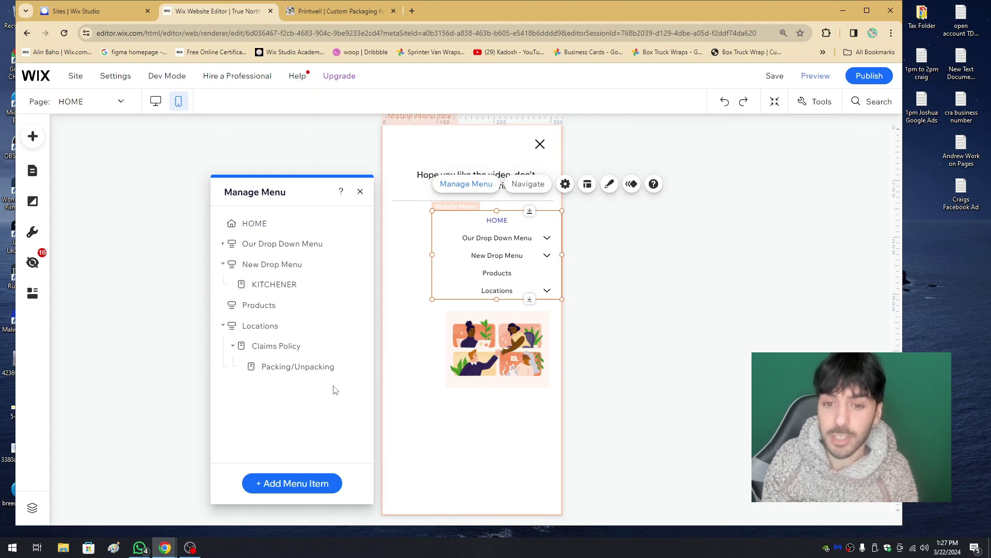
left_click(618, 396)
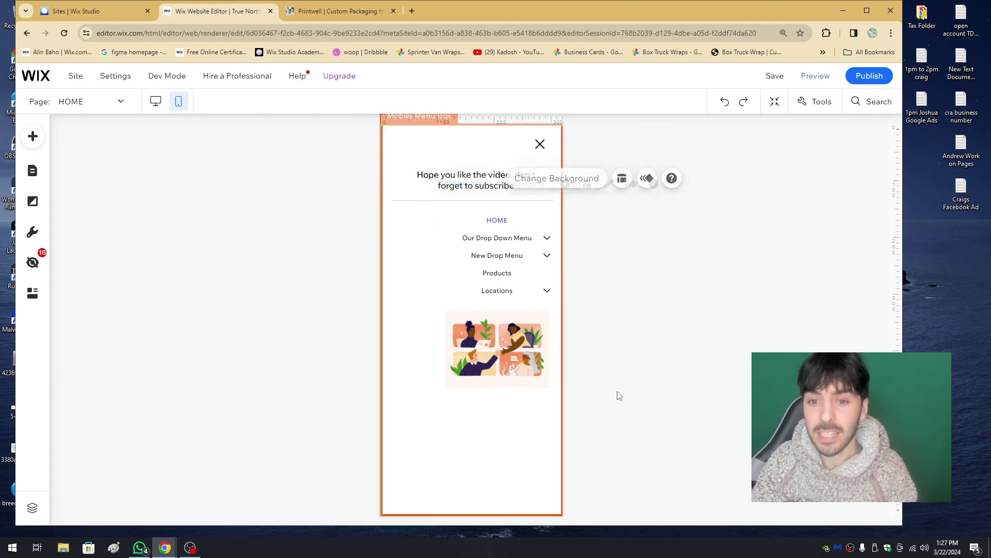